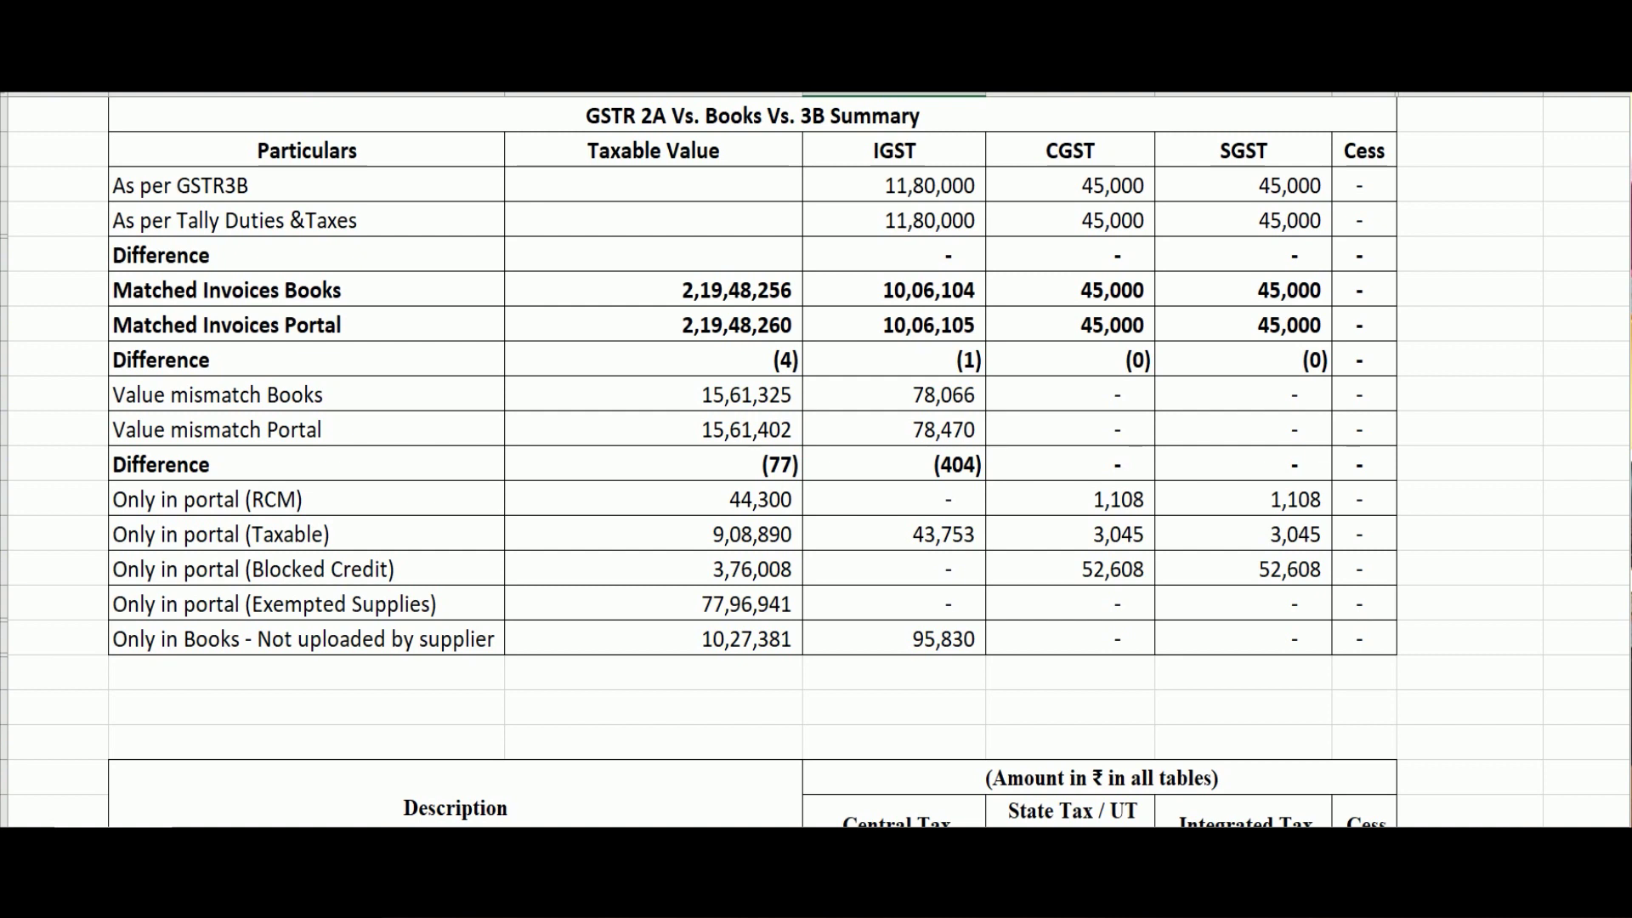
# Scroll down and back up through the matched-invoices rows.
pyautogui.scroll(-1, 816, 459)
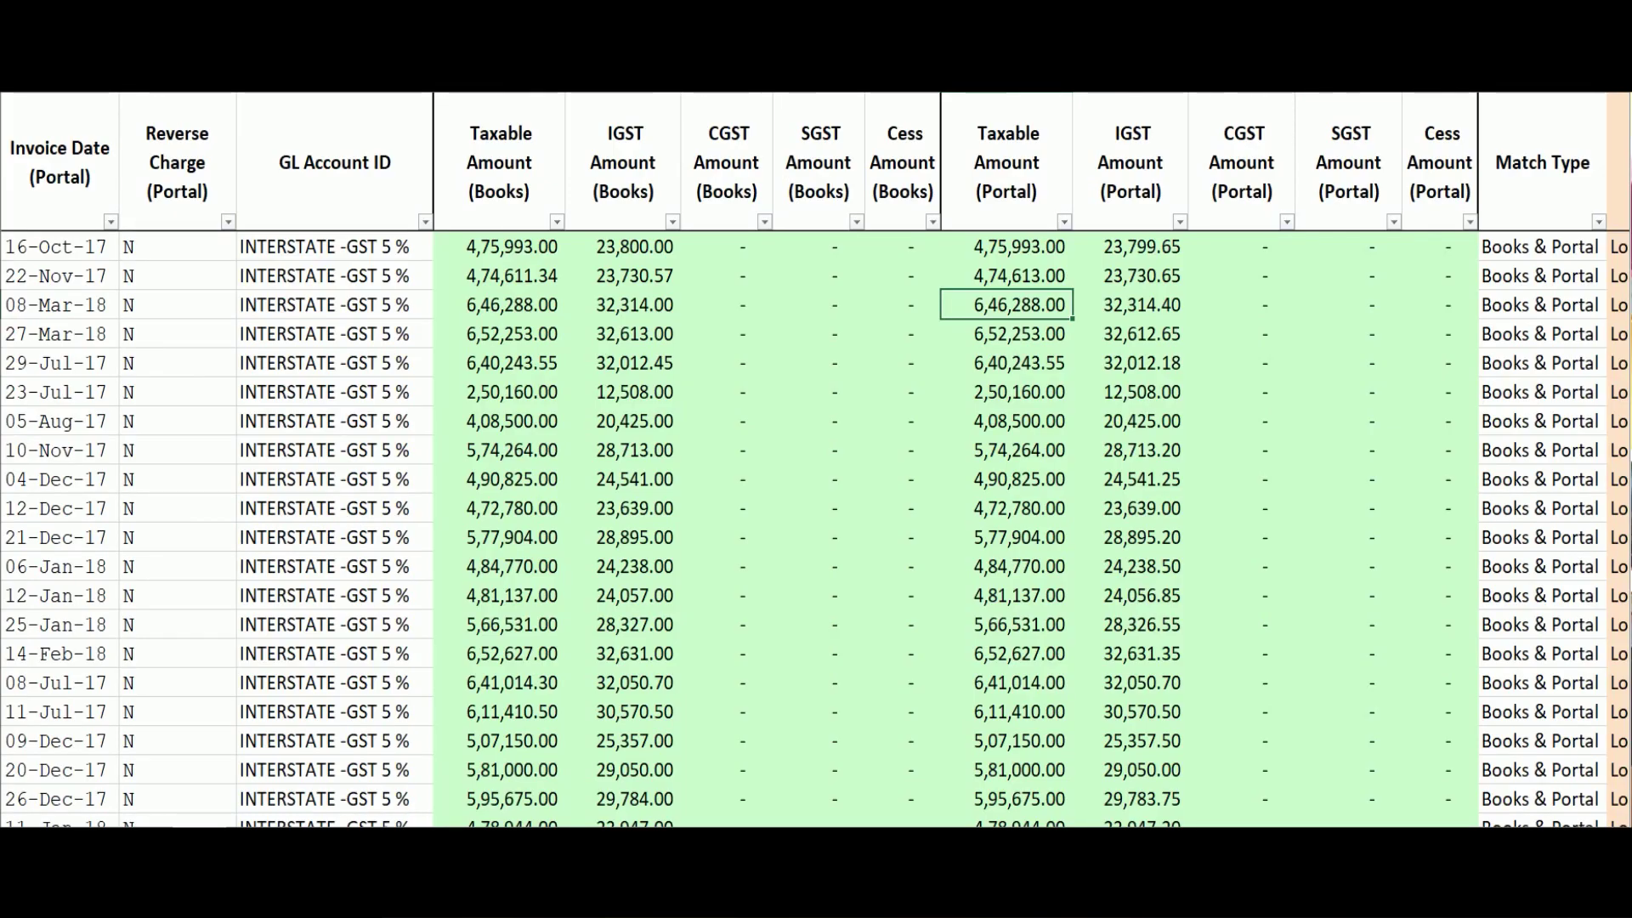
pyautogui.scroll(-9, 817, 527)
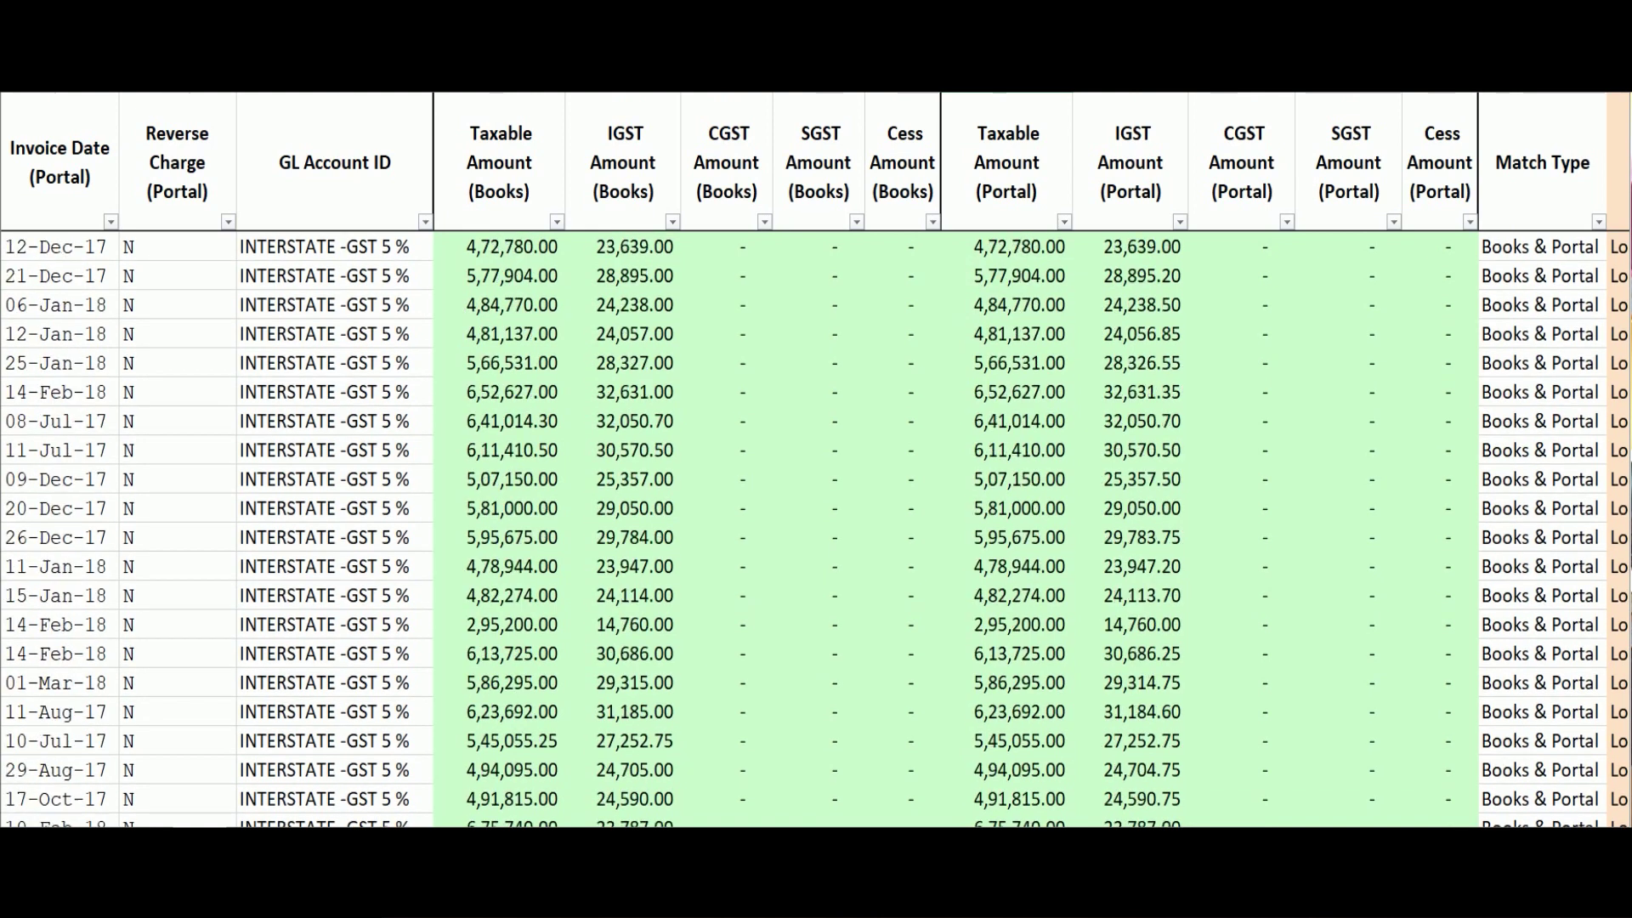
pyautogui.scroll(1, 816, 527)
pyautogui.scroll(8, 816, 527)
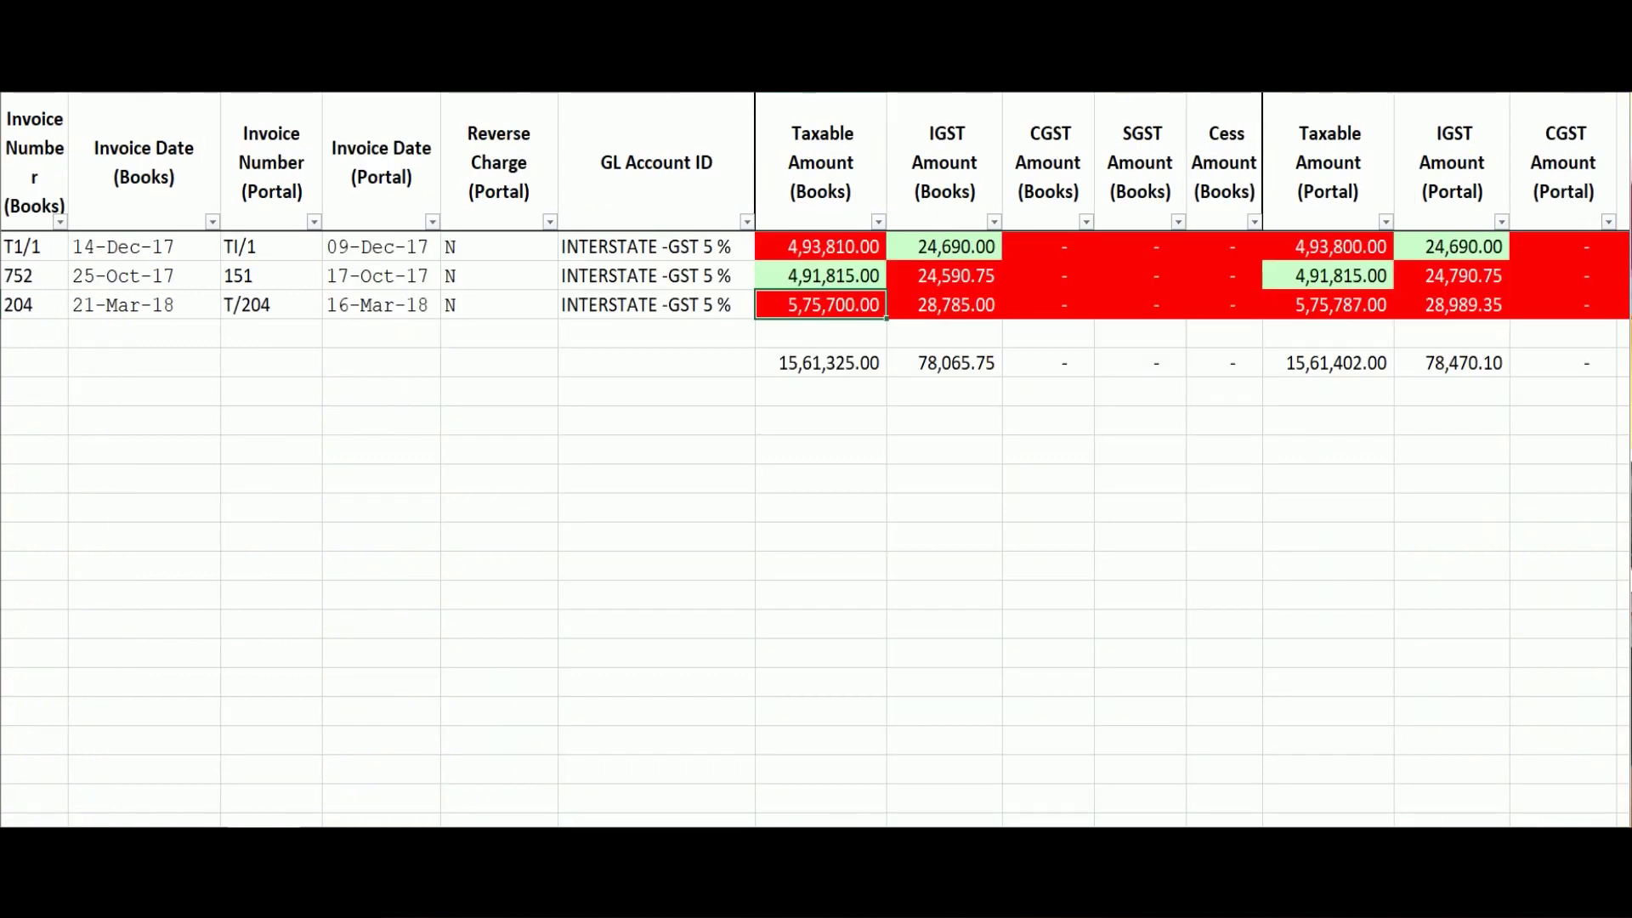
# Compare the IGST and taxable amounts of mismatched invoices T1/1, 204 and 752.
pyautogui.click(943, 247)
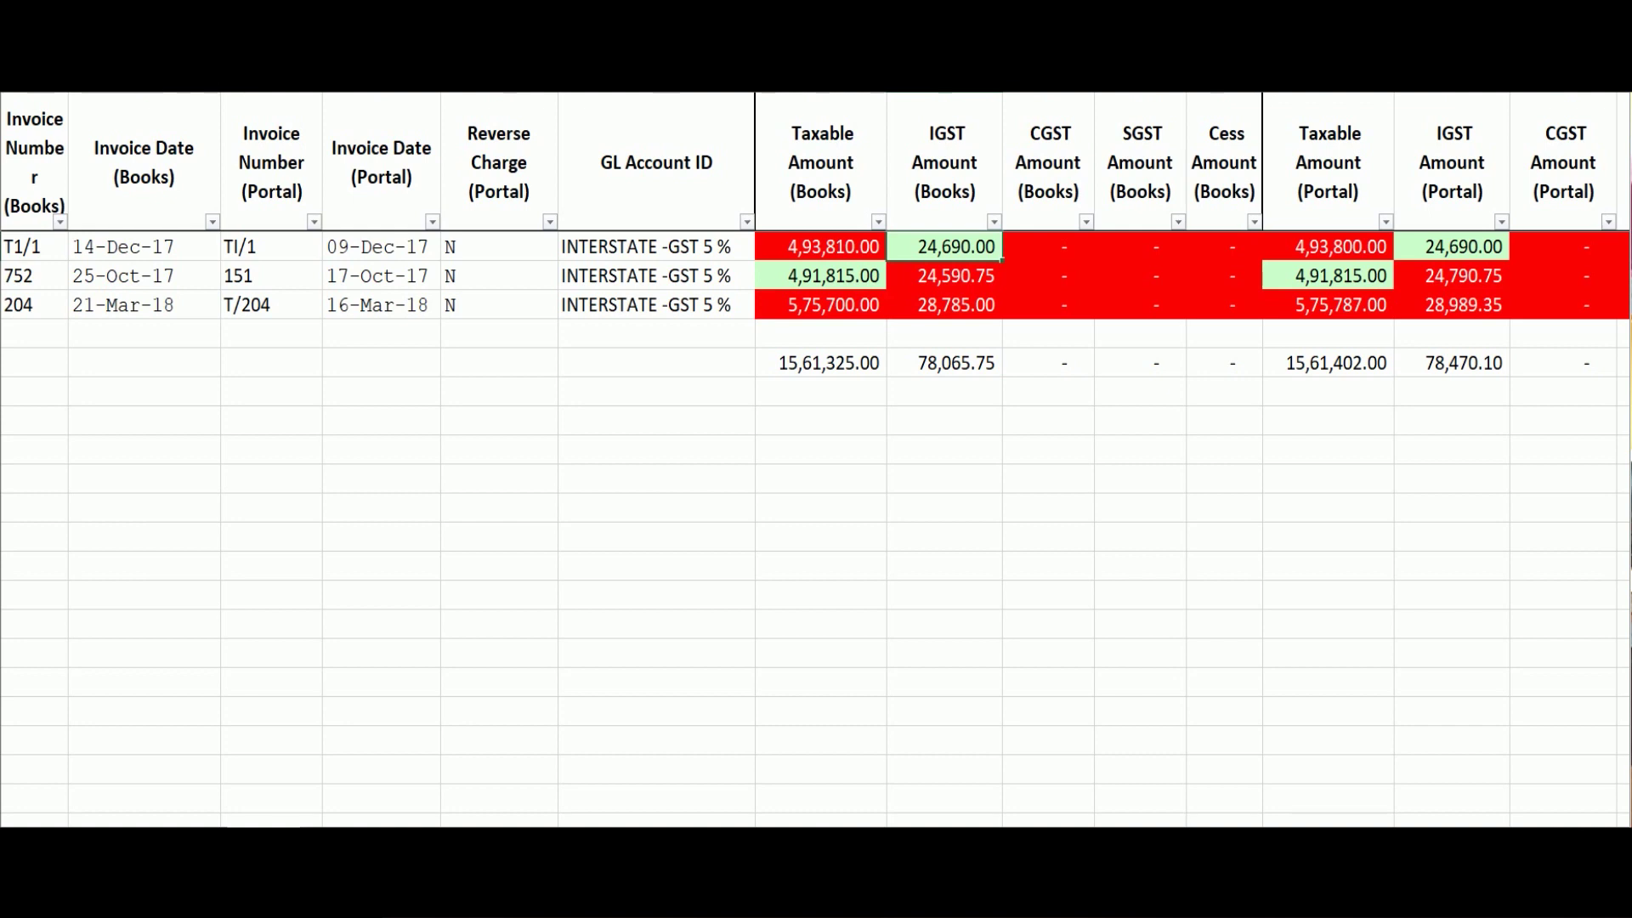
pyautogui.click(820, 304)
pyautogui.press('Up')
pyautogui.press('Right')
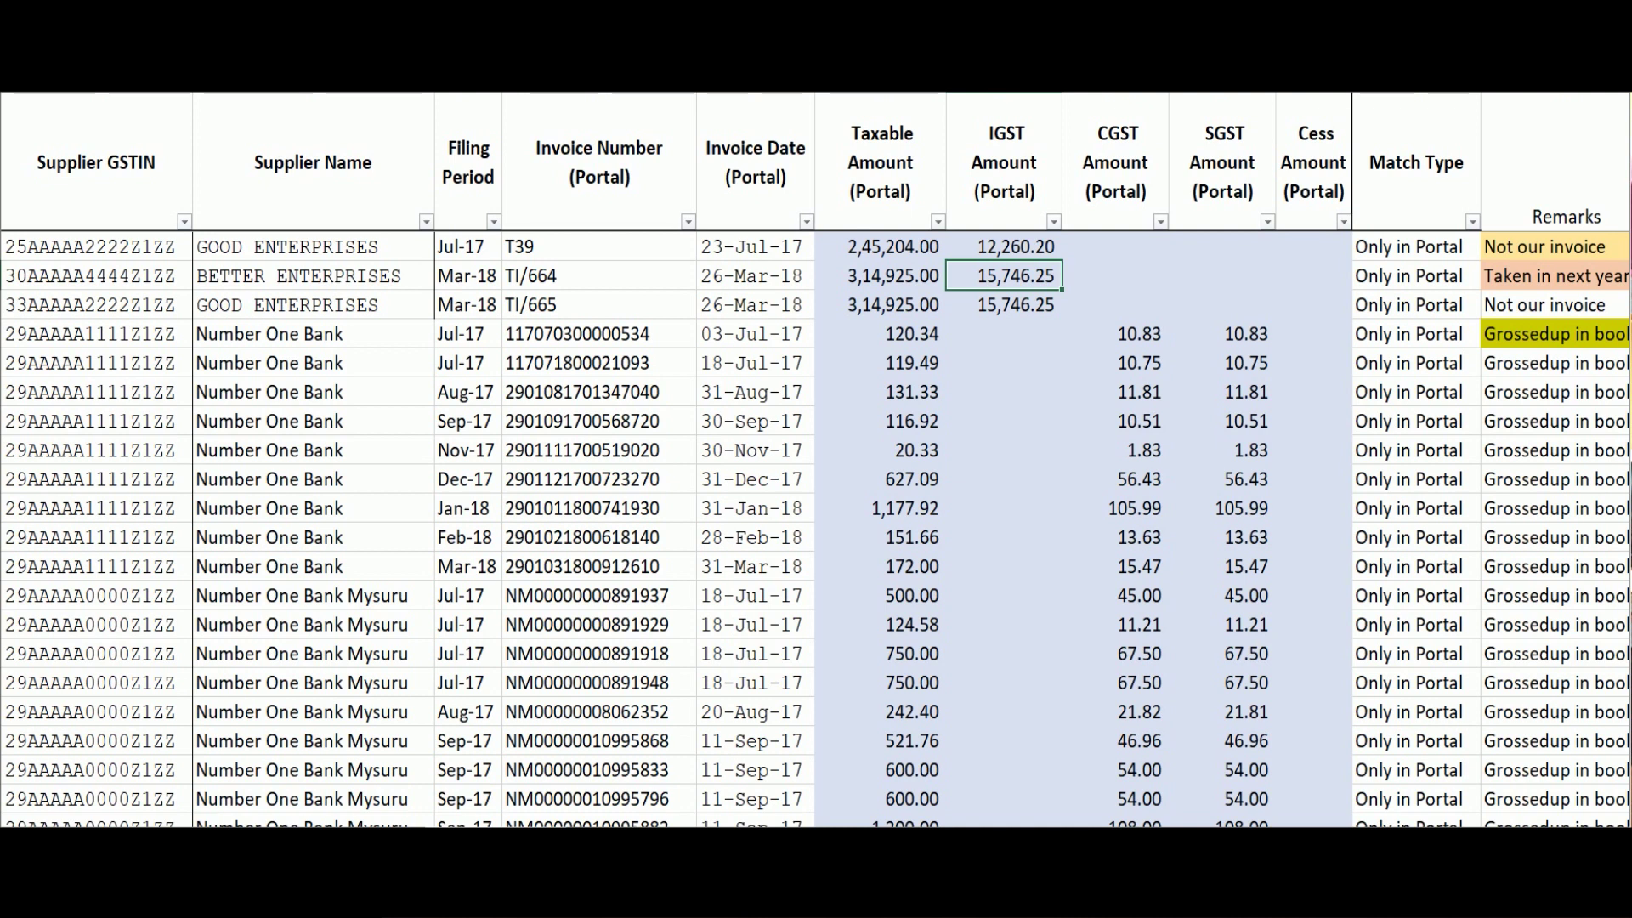
# Review the portal-only remarks: 'Not our invoice', 'Taken in next year', 'Grossedup in book'.
pyautogui.click(1554, 247)
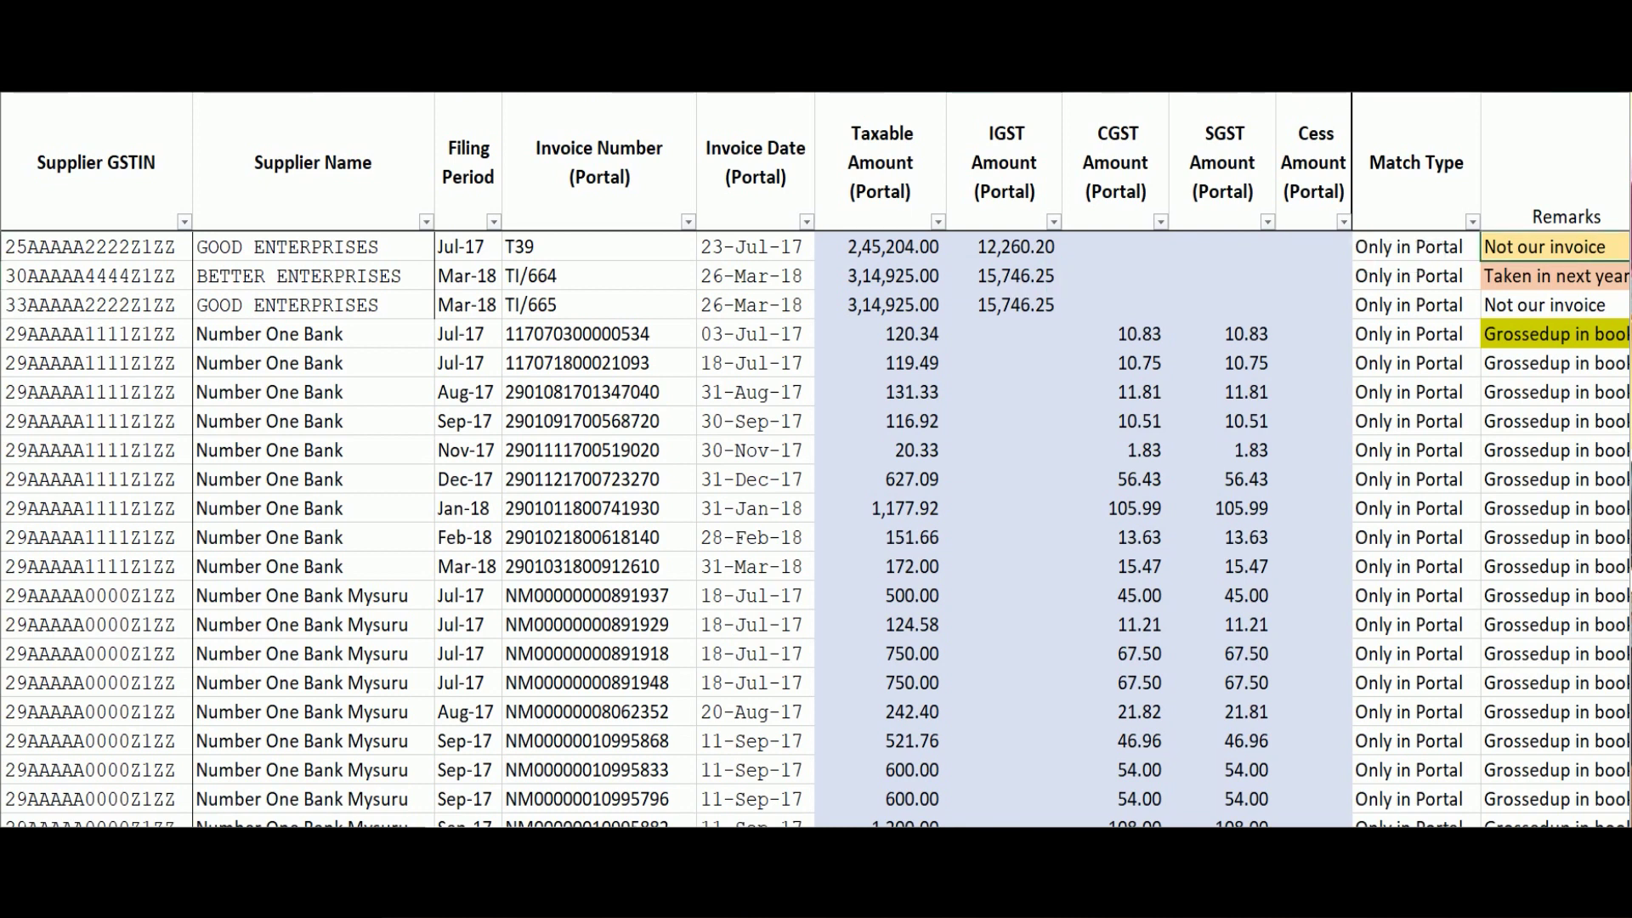
pyautogui.click(1553, 305)
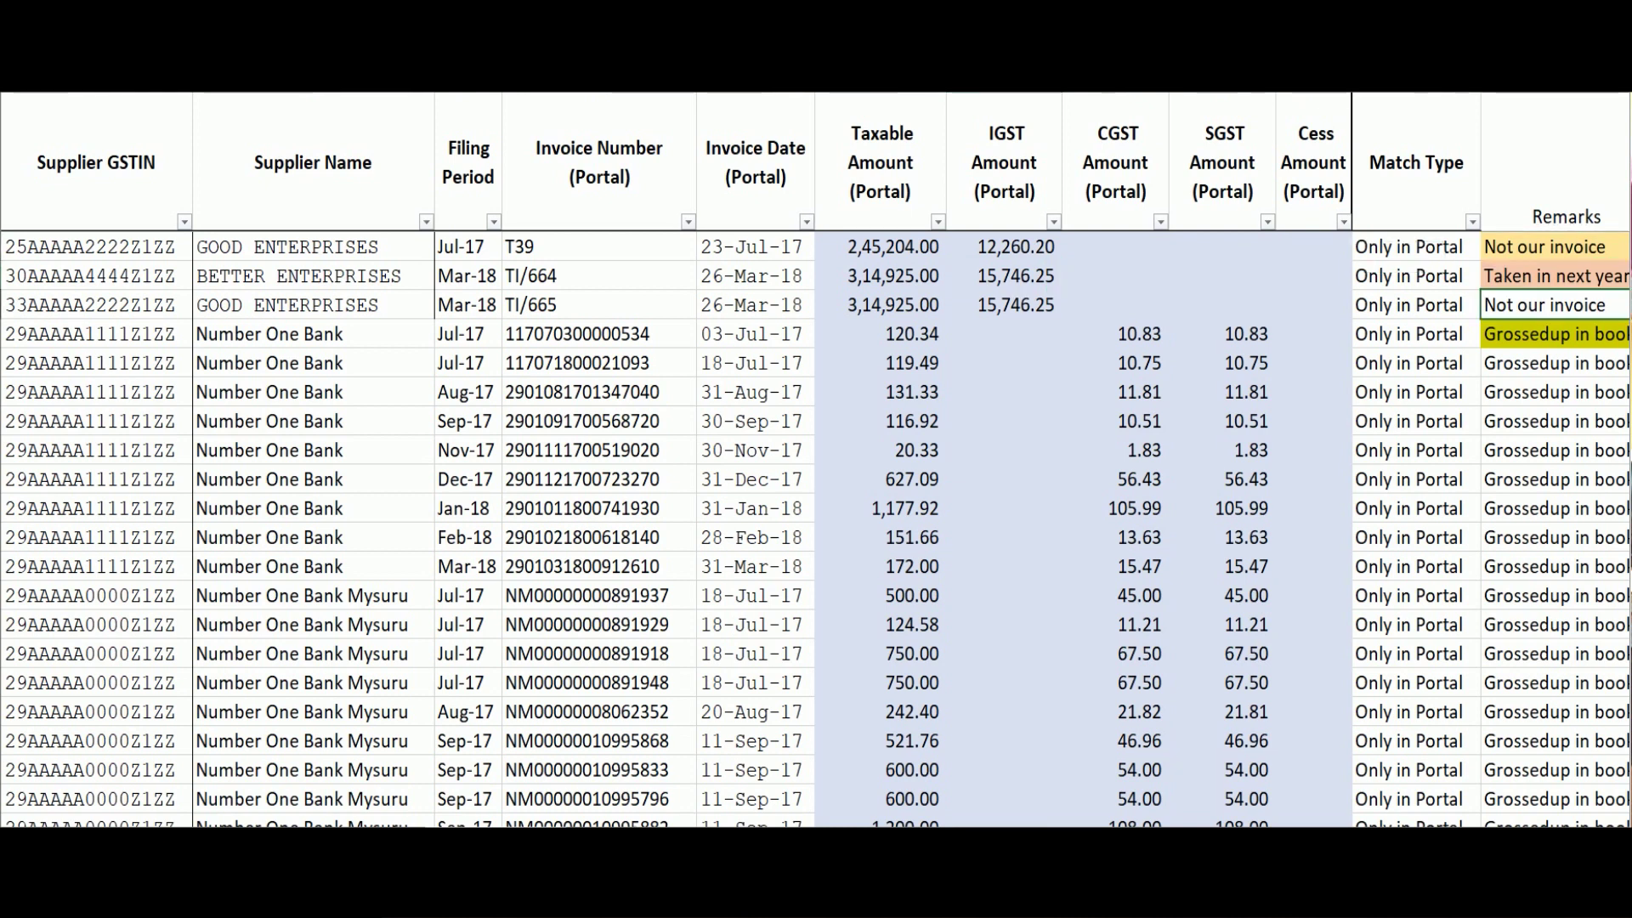
pyautogui.click(1408, 275)
pyautogui.click(1554, 276)
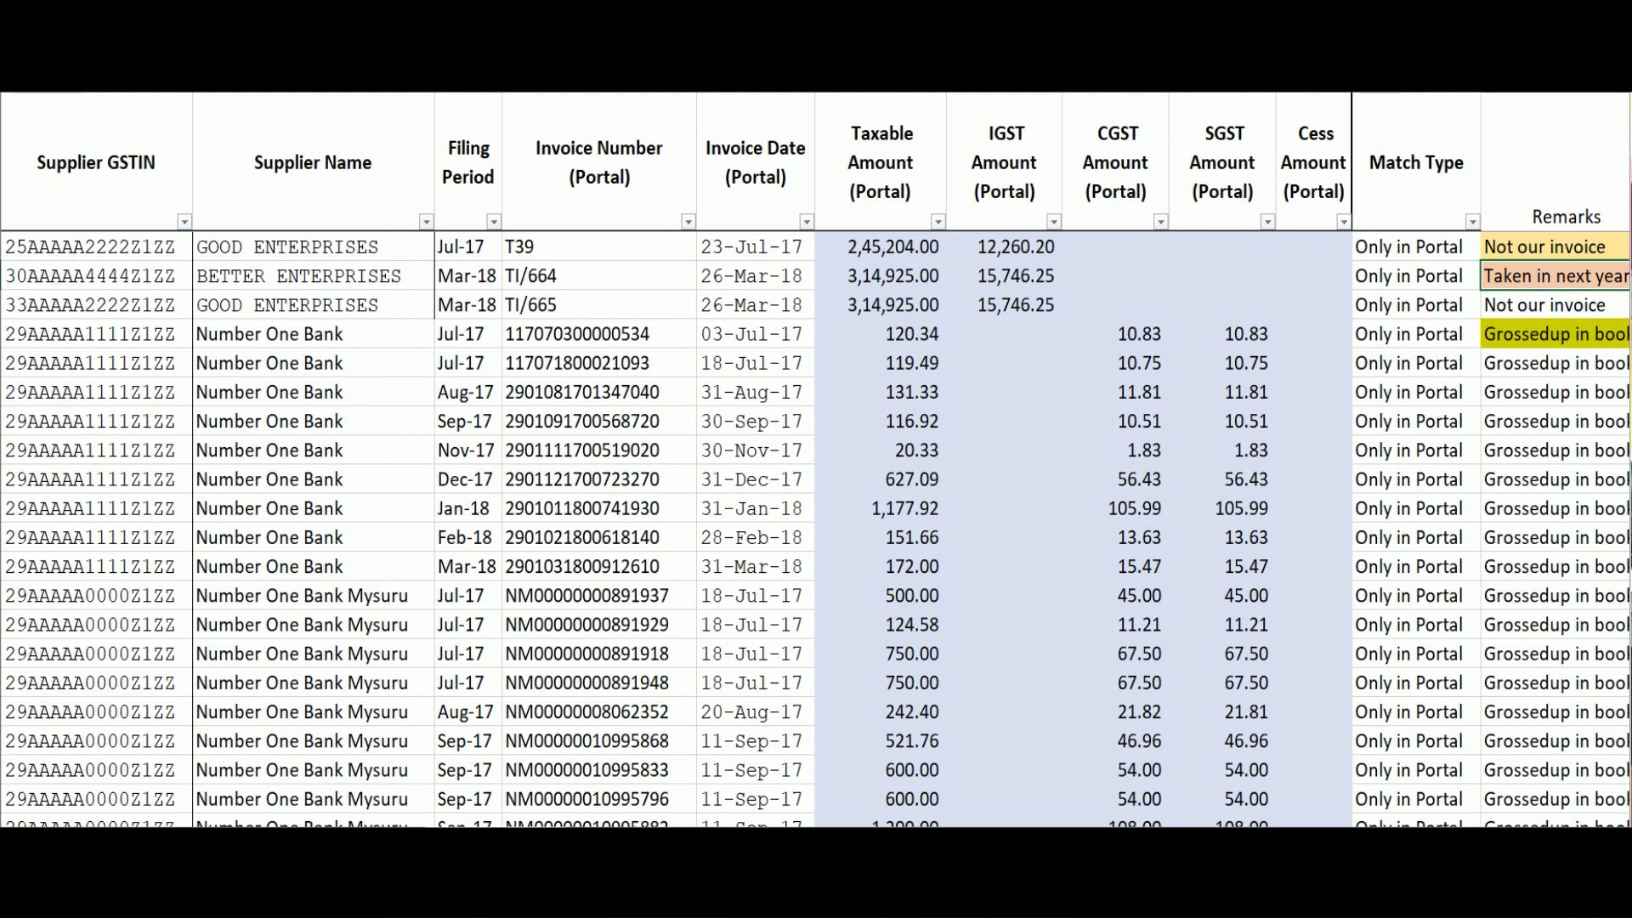
pyautogui.click(1556, 334)
# Select the Number One Bank invoice's taxable and tax amounts in row 393.
pyautogui.click(313, 334)
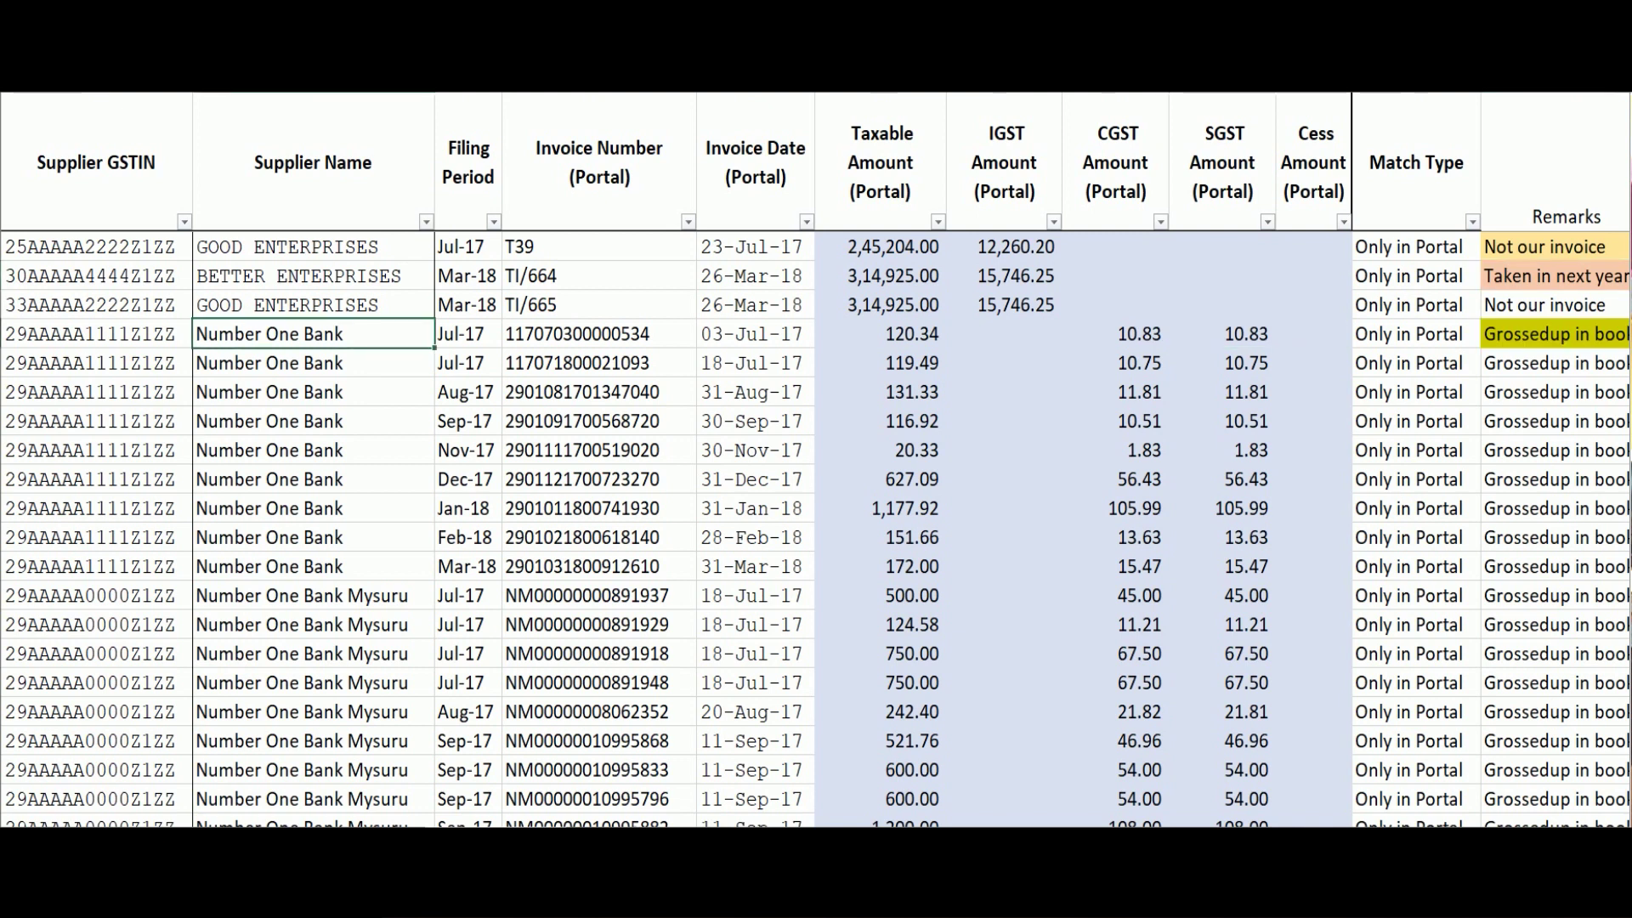
pyautogui.moveTo(1003, 334); pyautogui.dragTo(1224, 334)
pyautogui.moveTo(882, 334); pyautogui.dragTo(1224, 334)
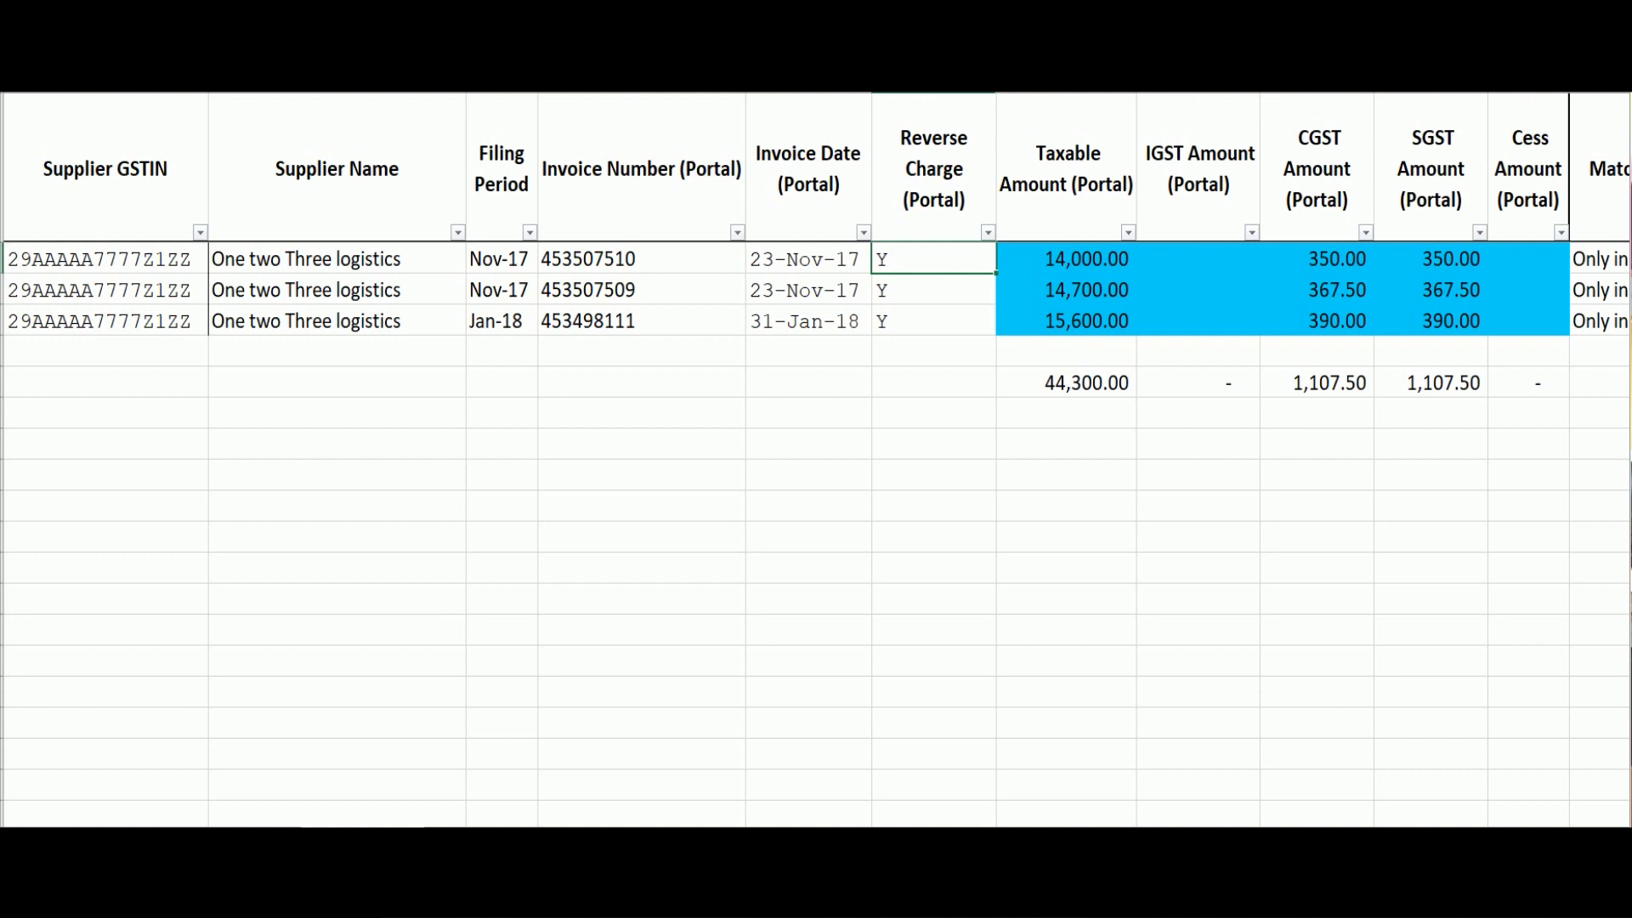
# On the summary, review the RCM, Taxable, Blocked Credit, Exempted portal-only and books-only lines.
pyautogui.hotkey('ctrl', 'pageup')
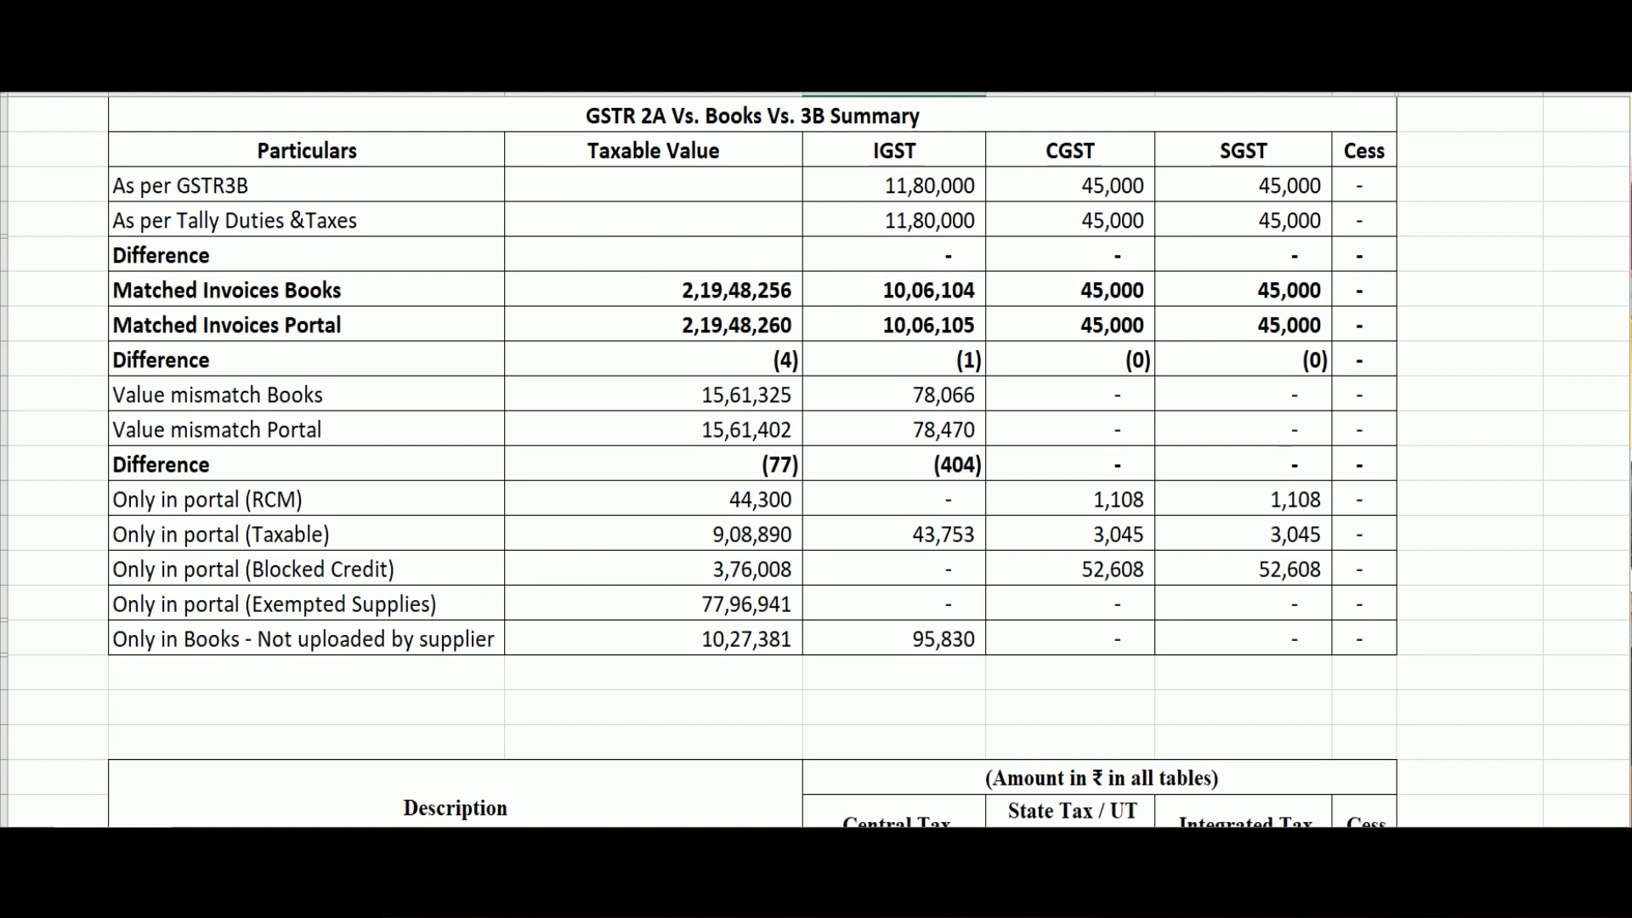
pyautogui.click(306, 499)
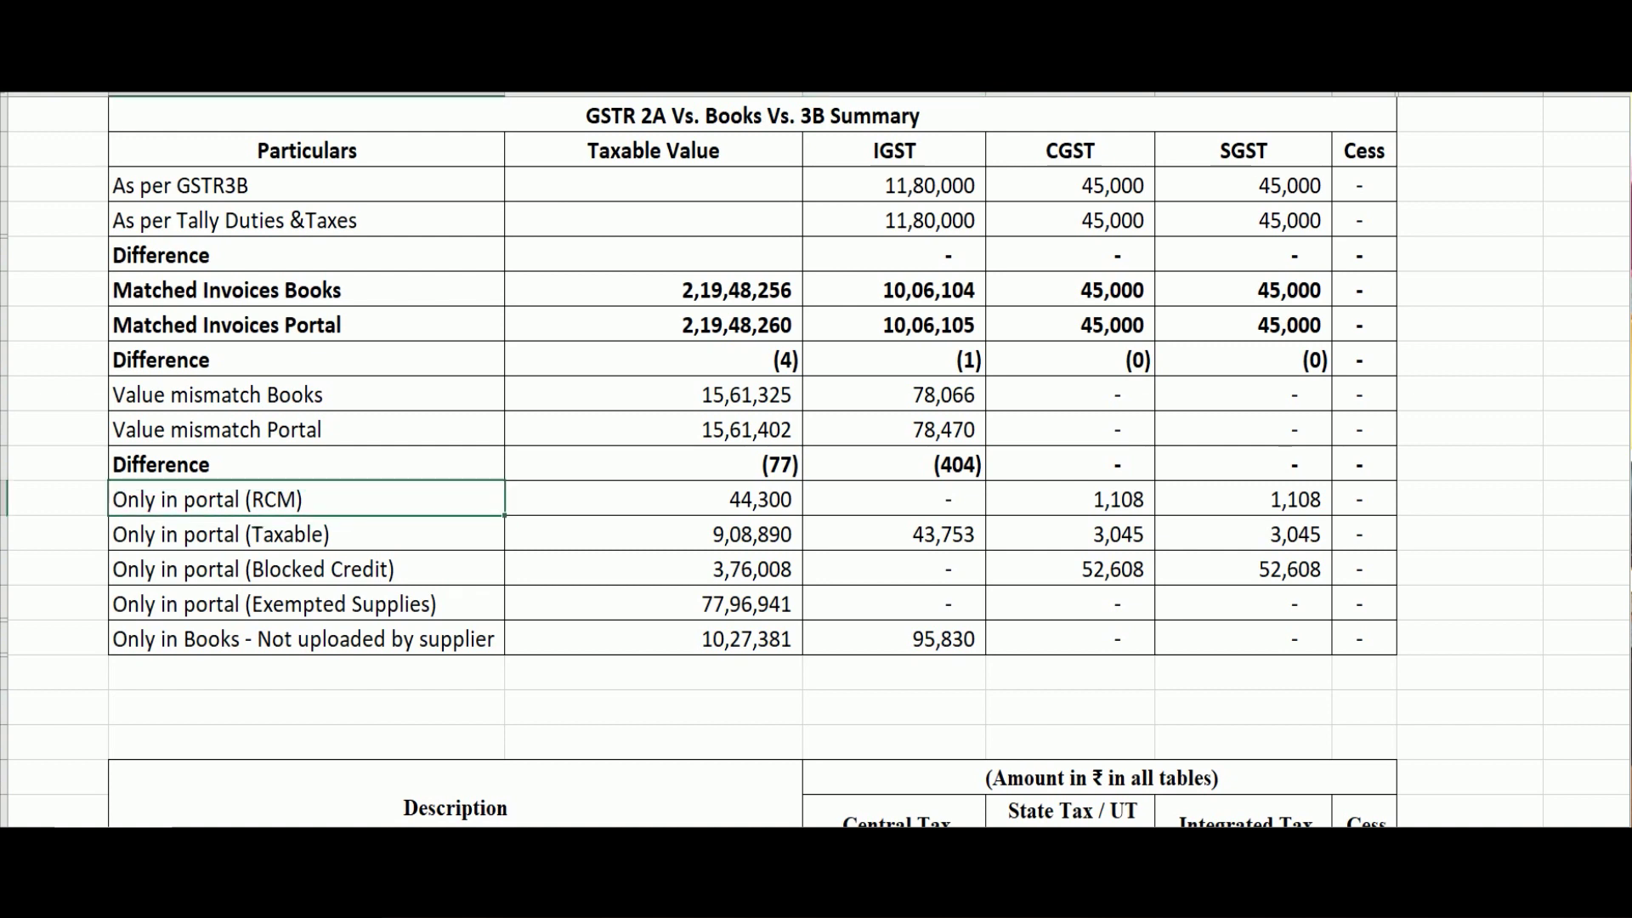
pyautogui.click(306, 534)
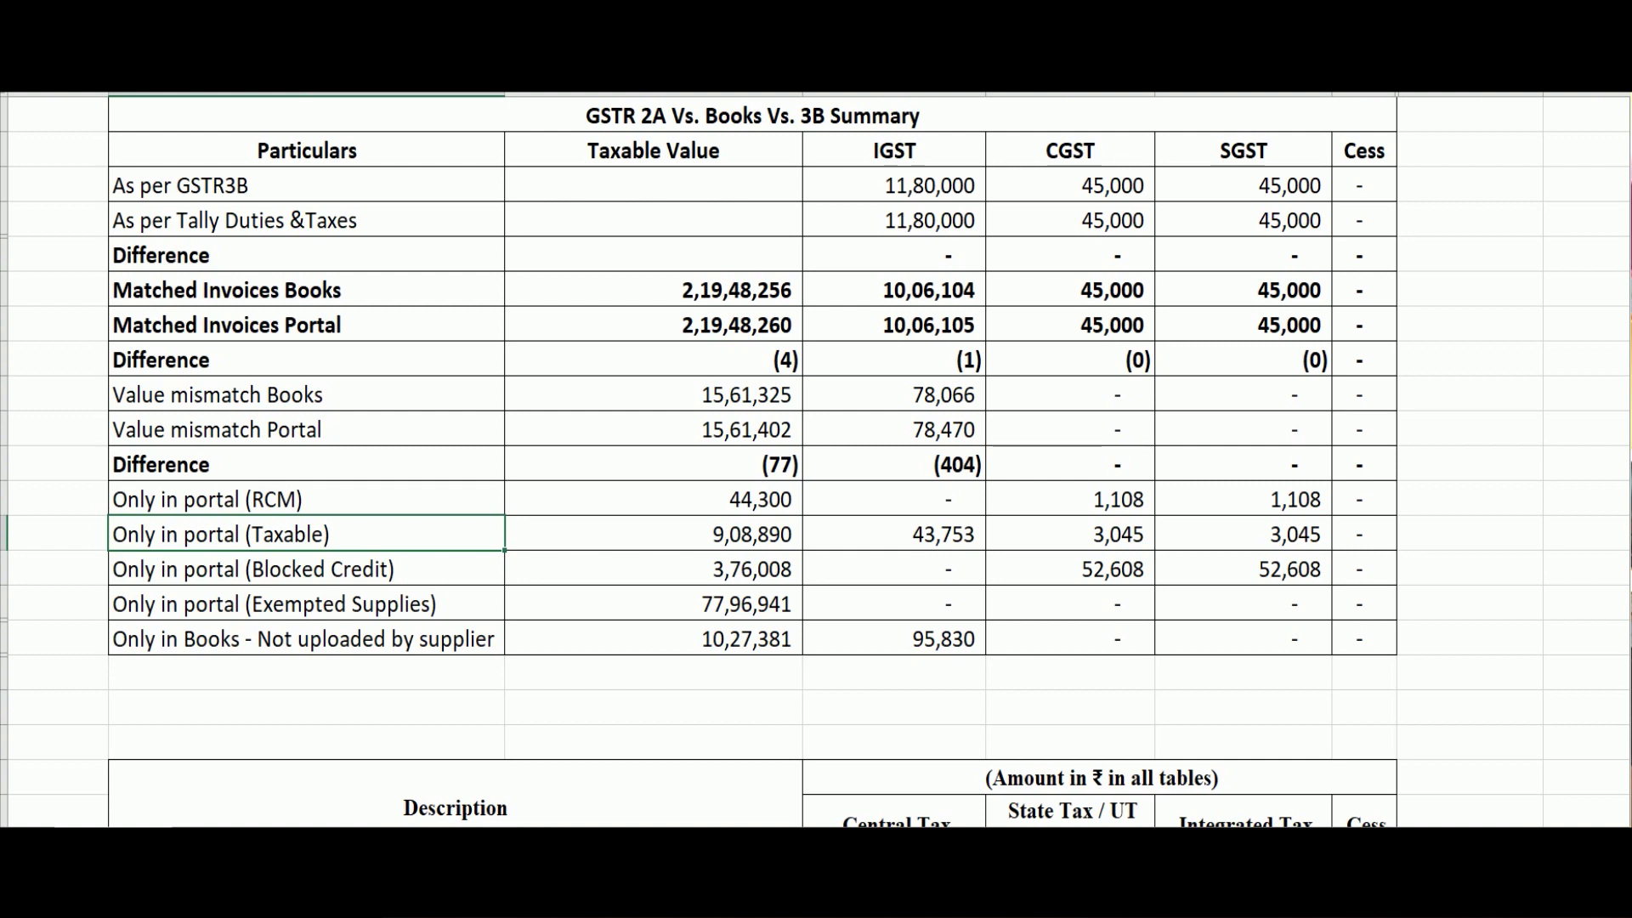
pyautogui.click(306, 569)
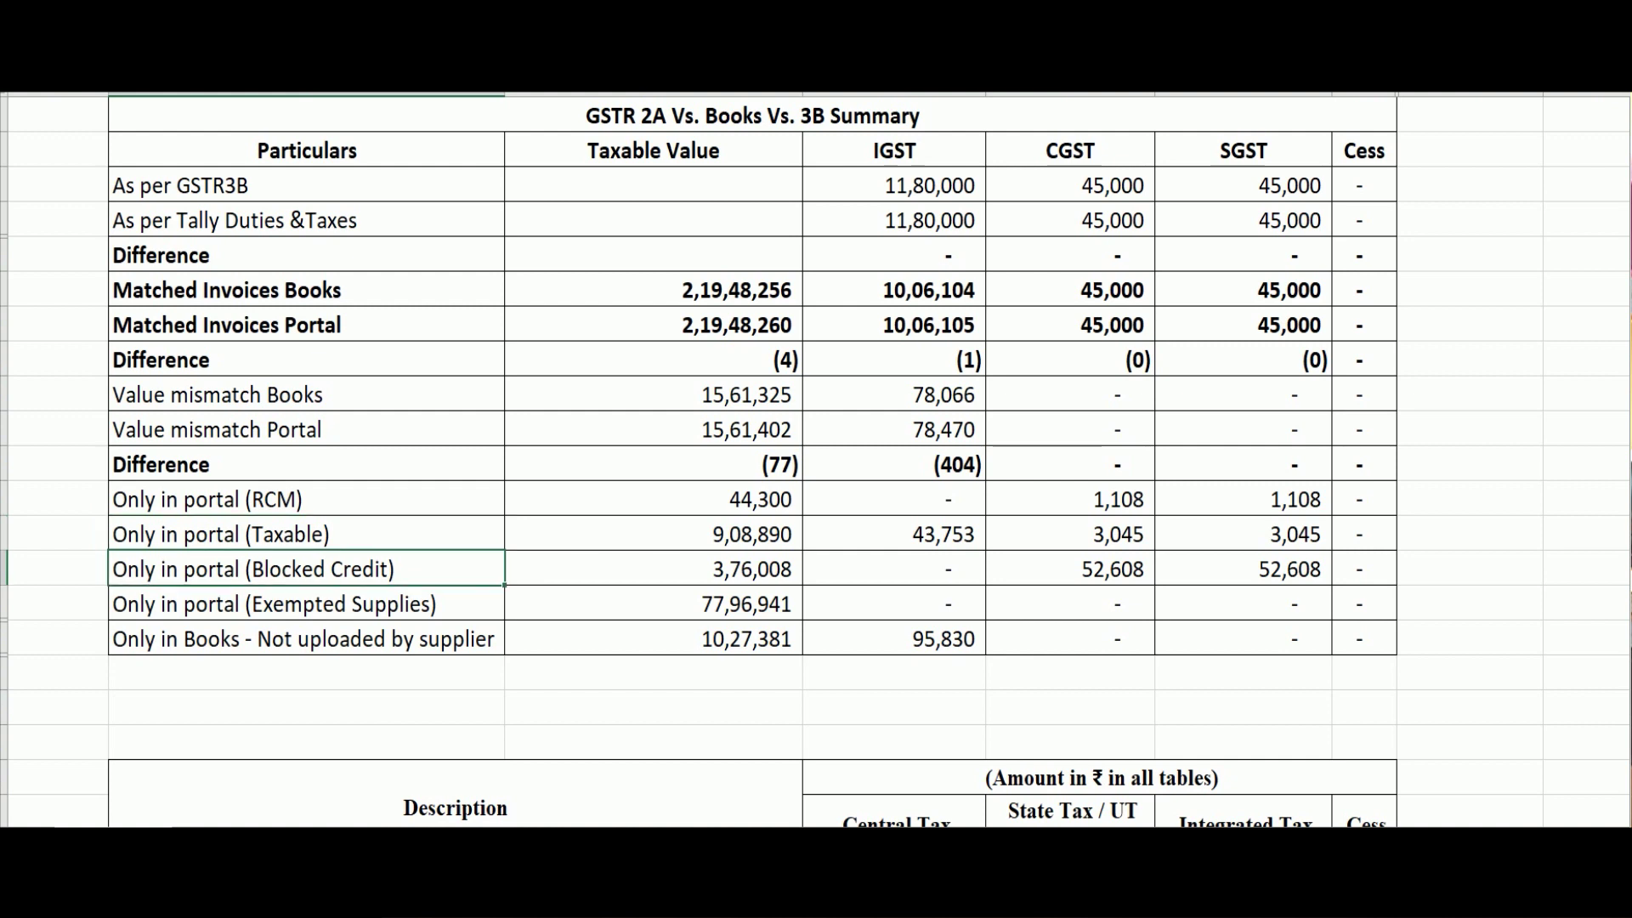
pyautogui.click(306, 604)
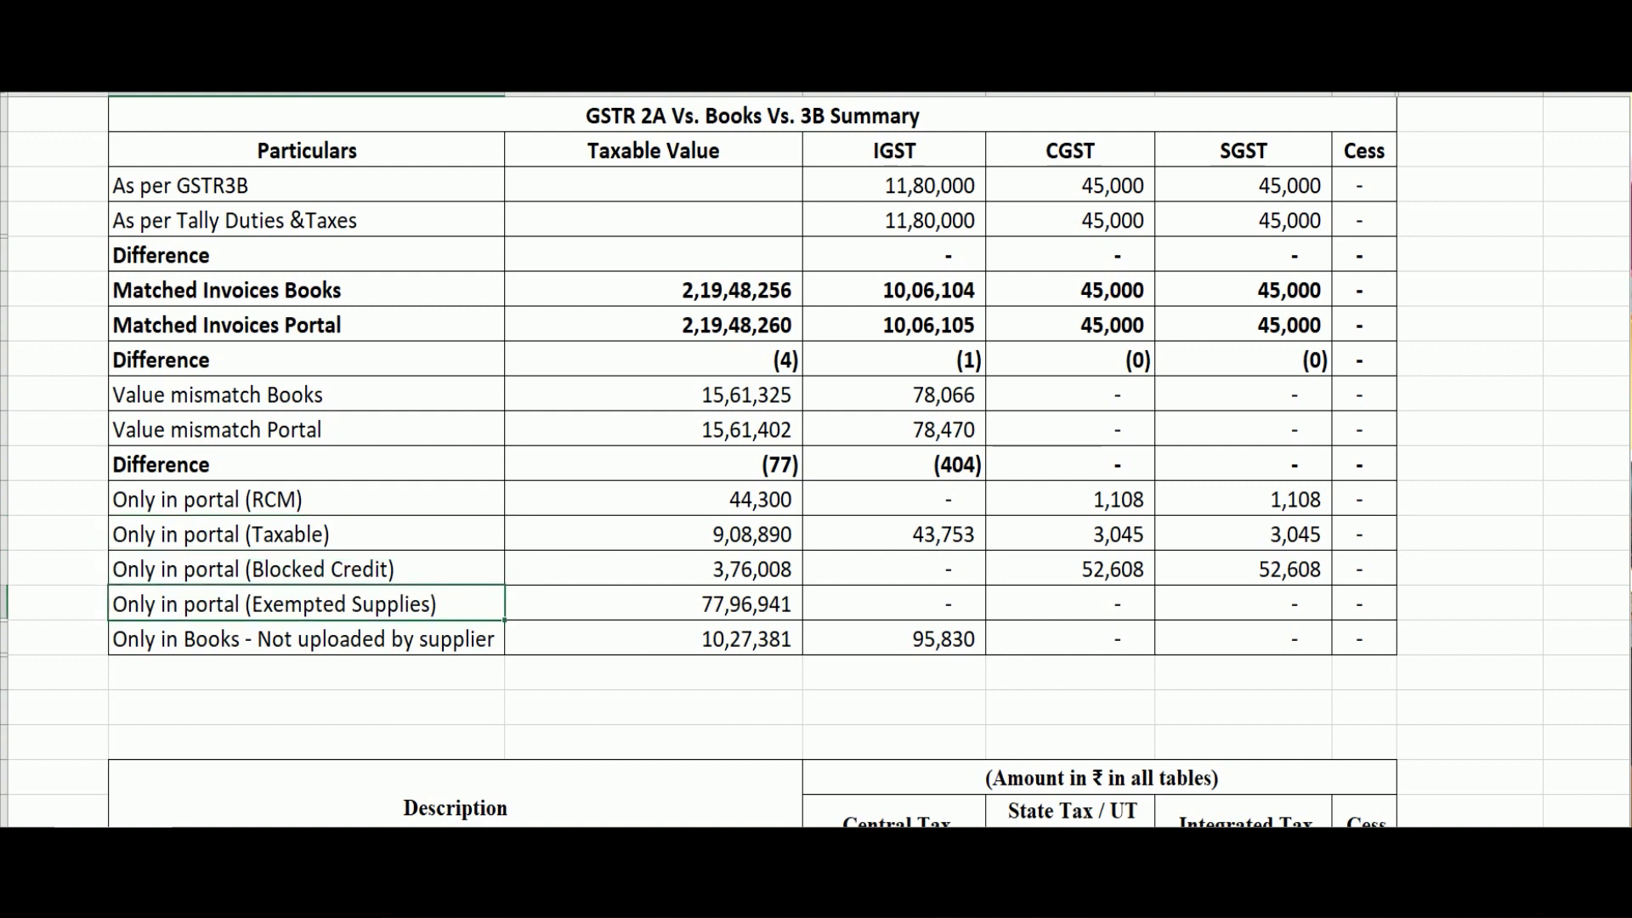
pyautogui.click(306, 638)
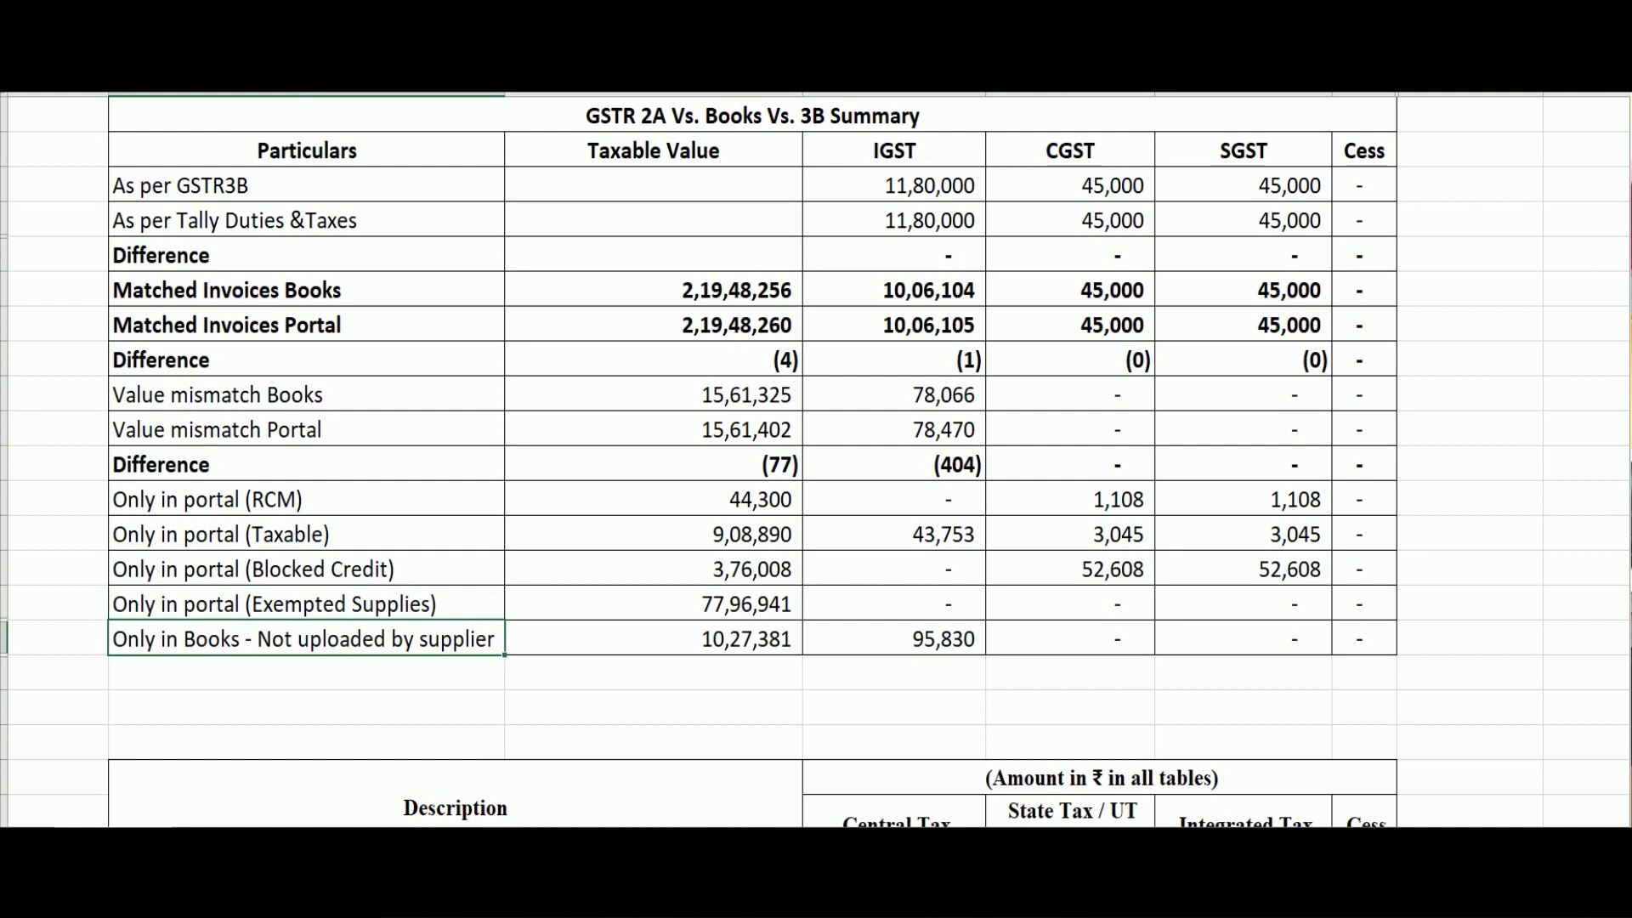
pyautogui.scroll(-3, 816, 459)
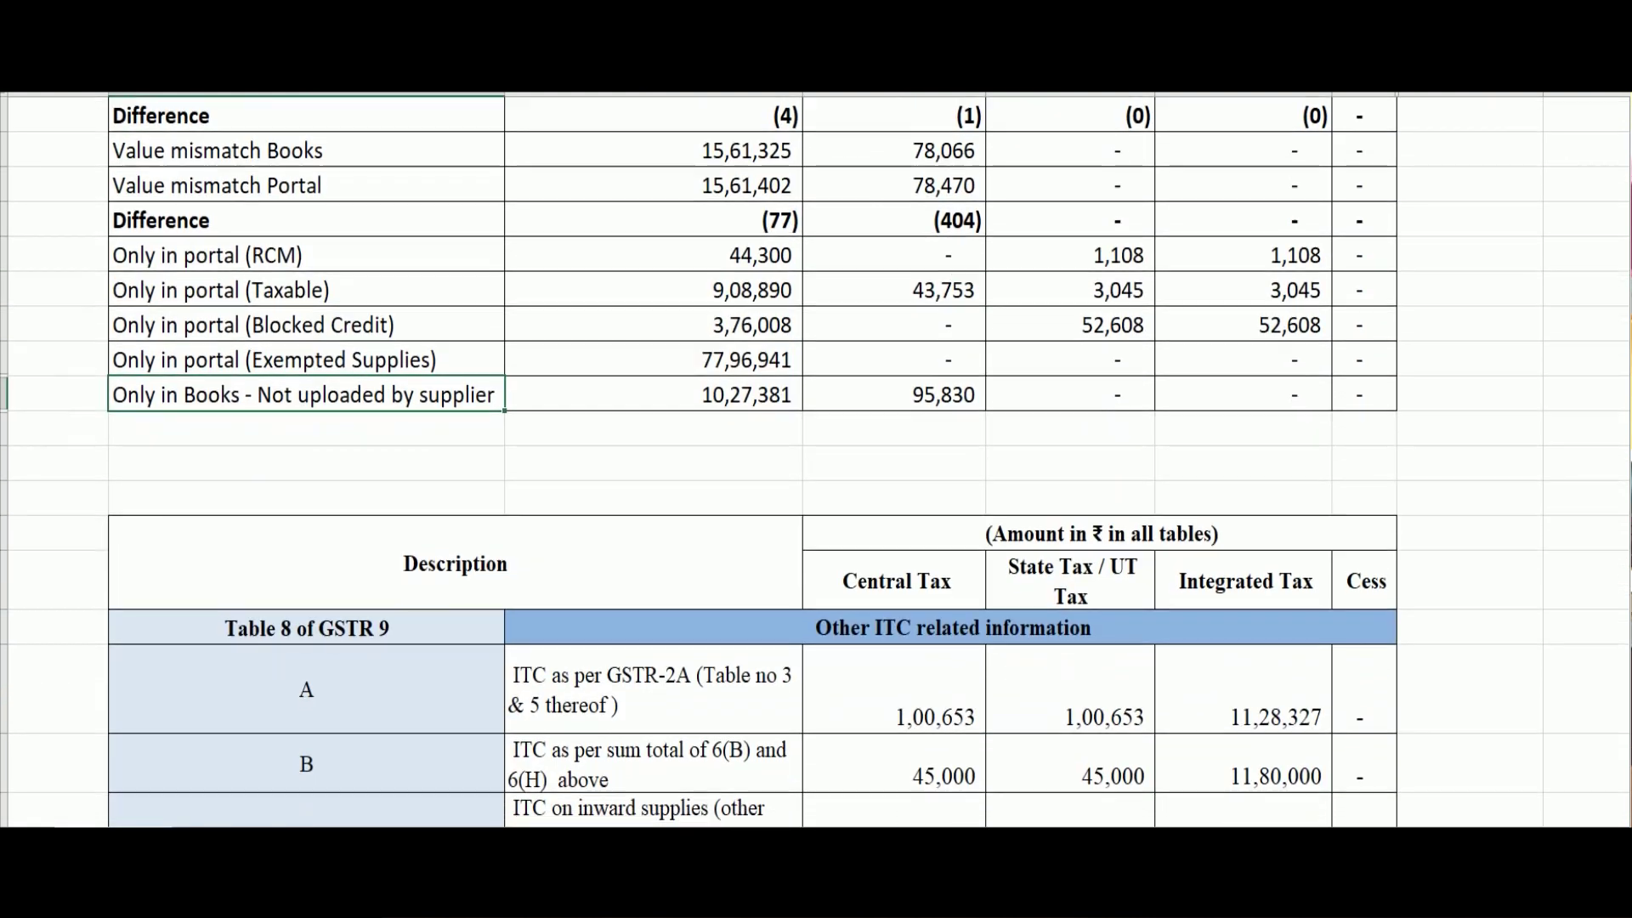
# Review Table 8 row A, row B's three tax amounts, and row C's 15,746 integrated tax.
pyautogui.scroll(-2, 816, 459)
pyautogui.scroll(-2, 816, 459)
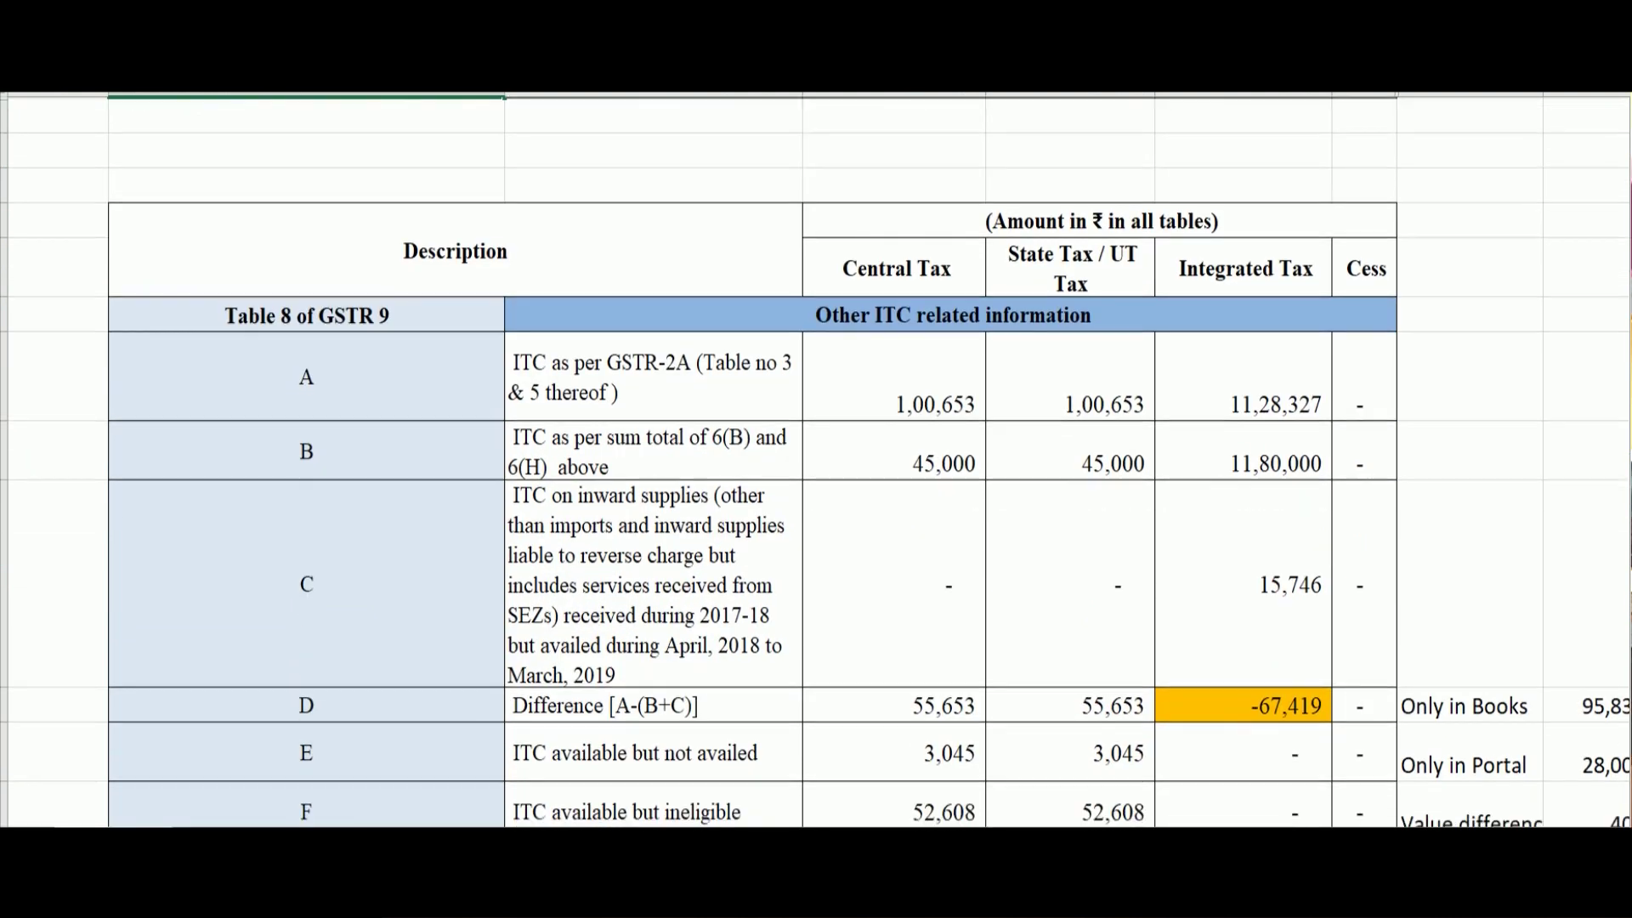
pyautogui.click(653, 374)
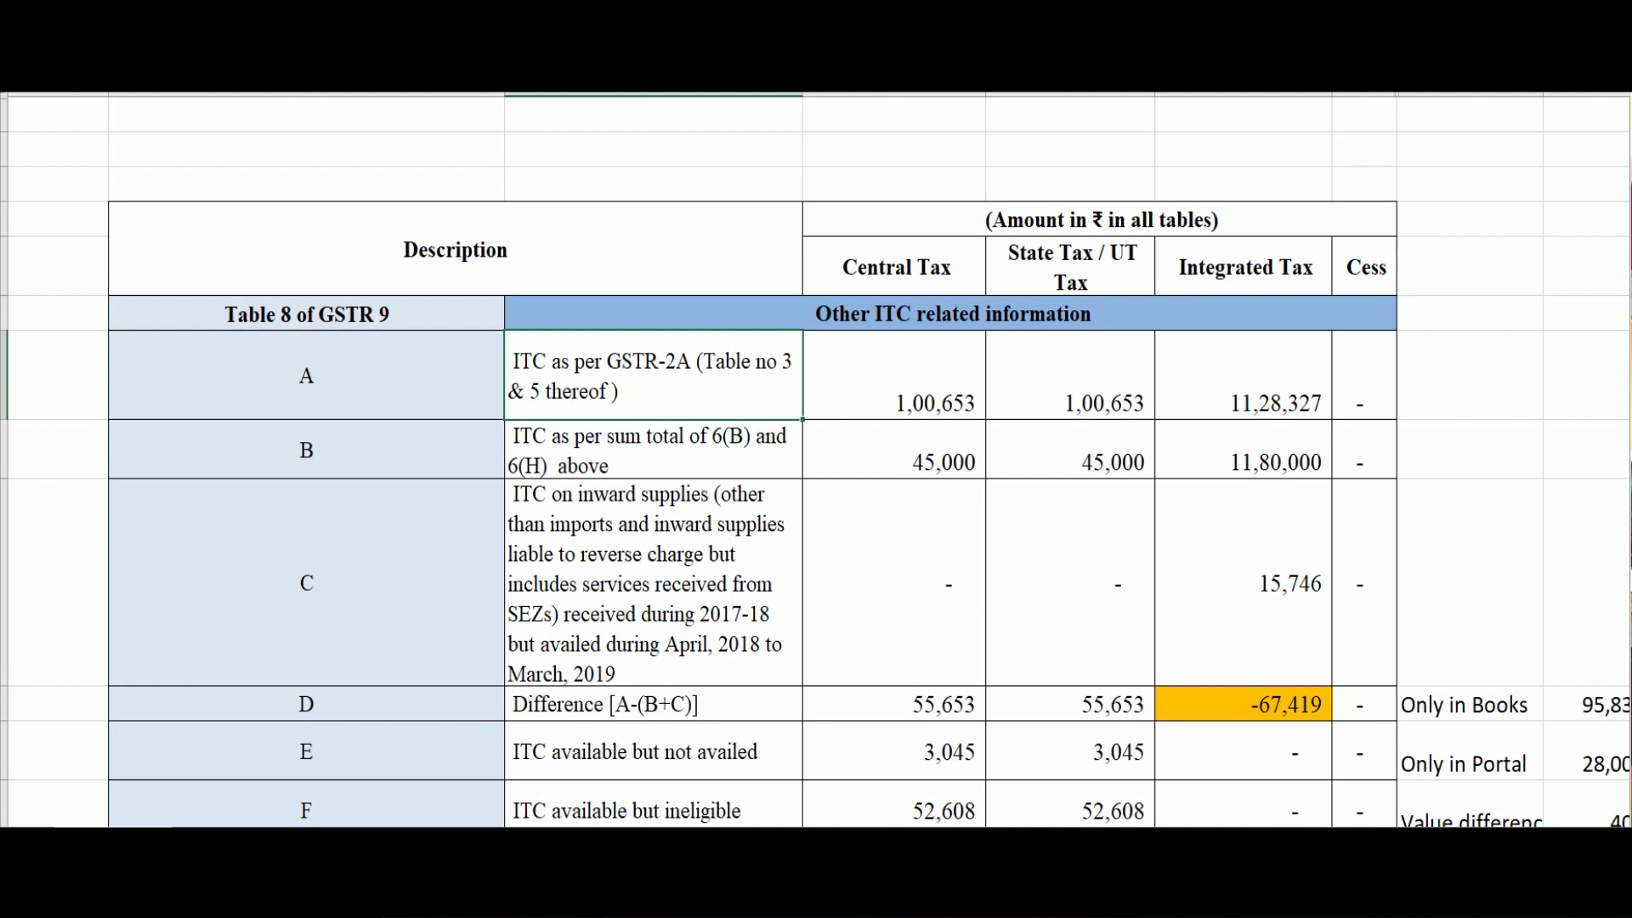
pyautogui.scroll(-1, 816, 459)
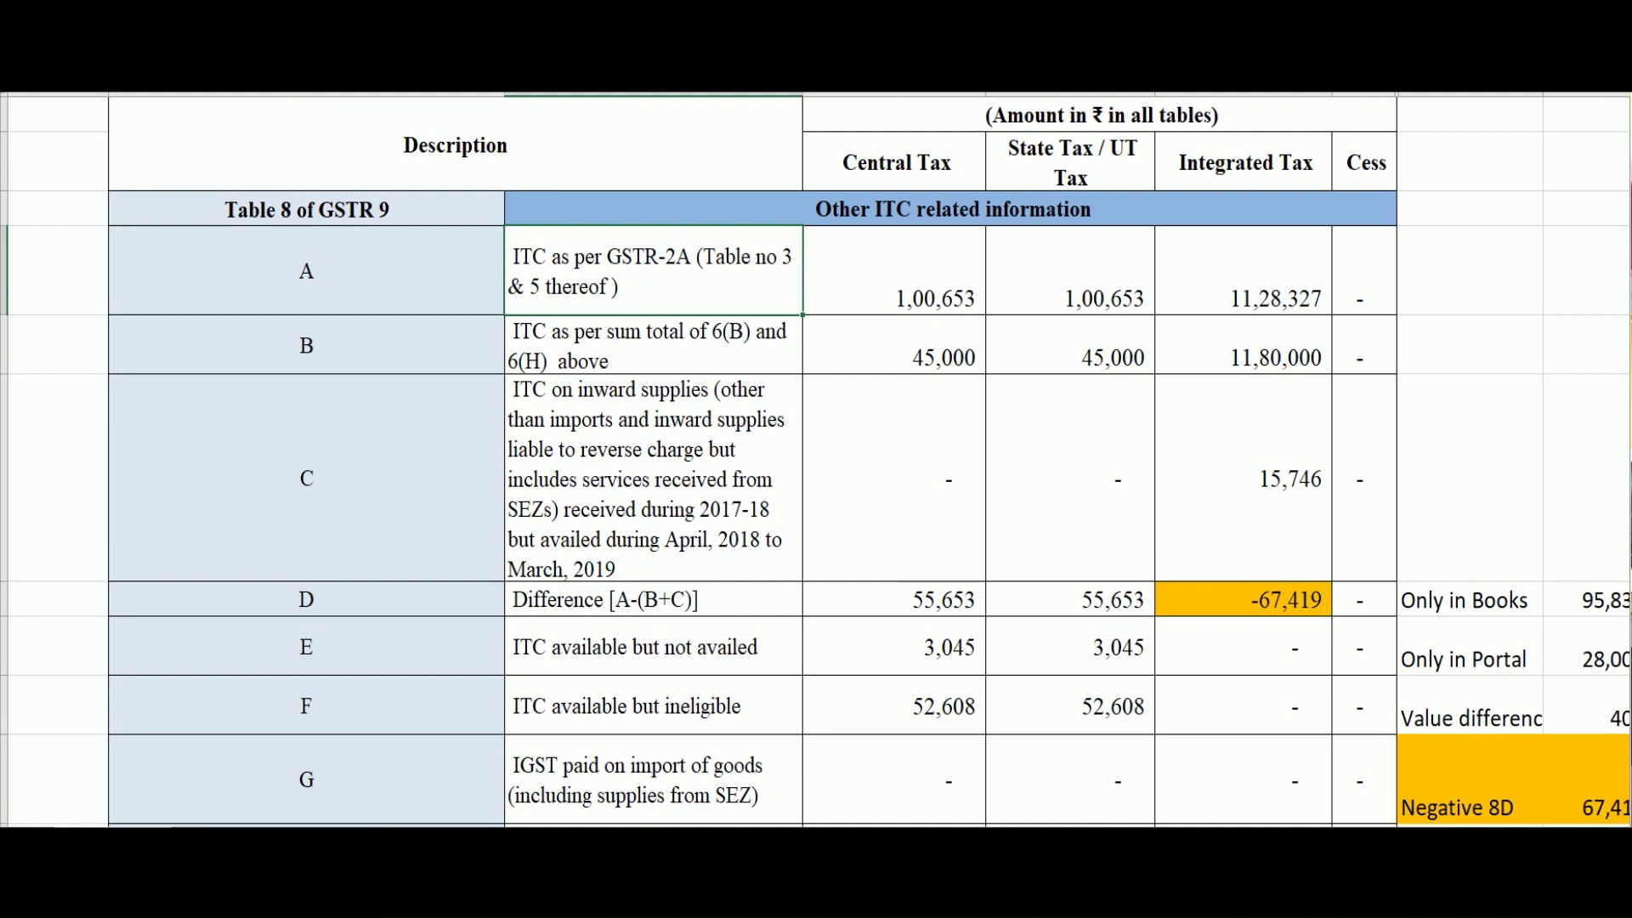
pyautogui.moveTo(901, 344); pyautogui.dragTo(1241, 344)
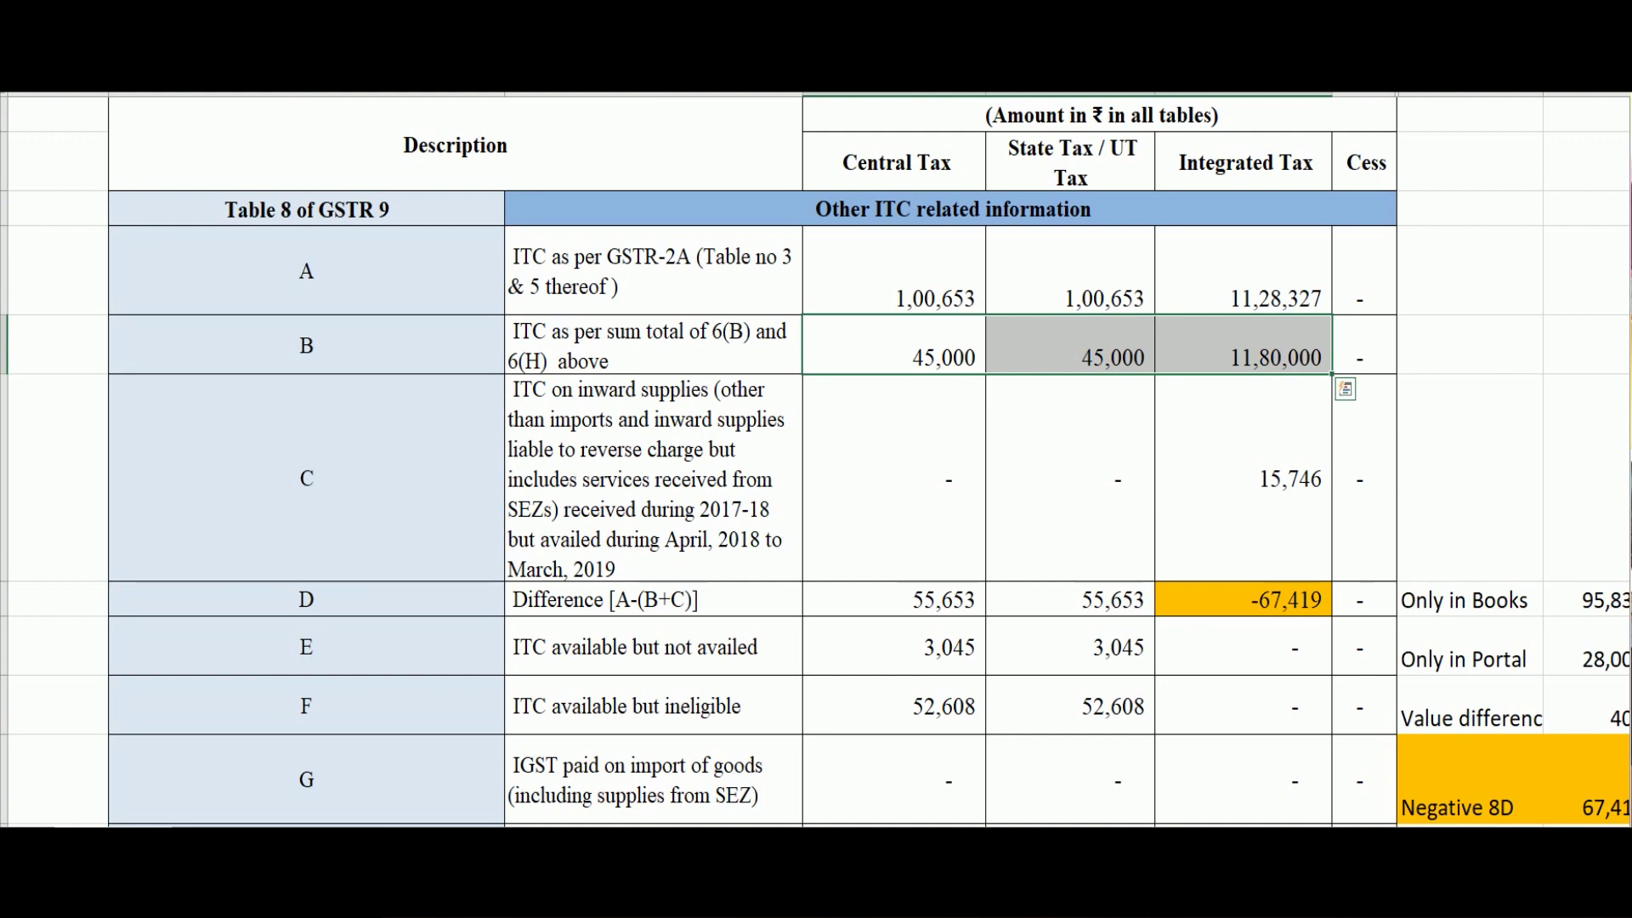
pyautogui.scroll(-1, 816, 463)
pyautogui.click(1243, 349)
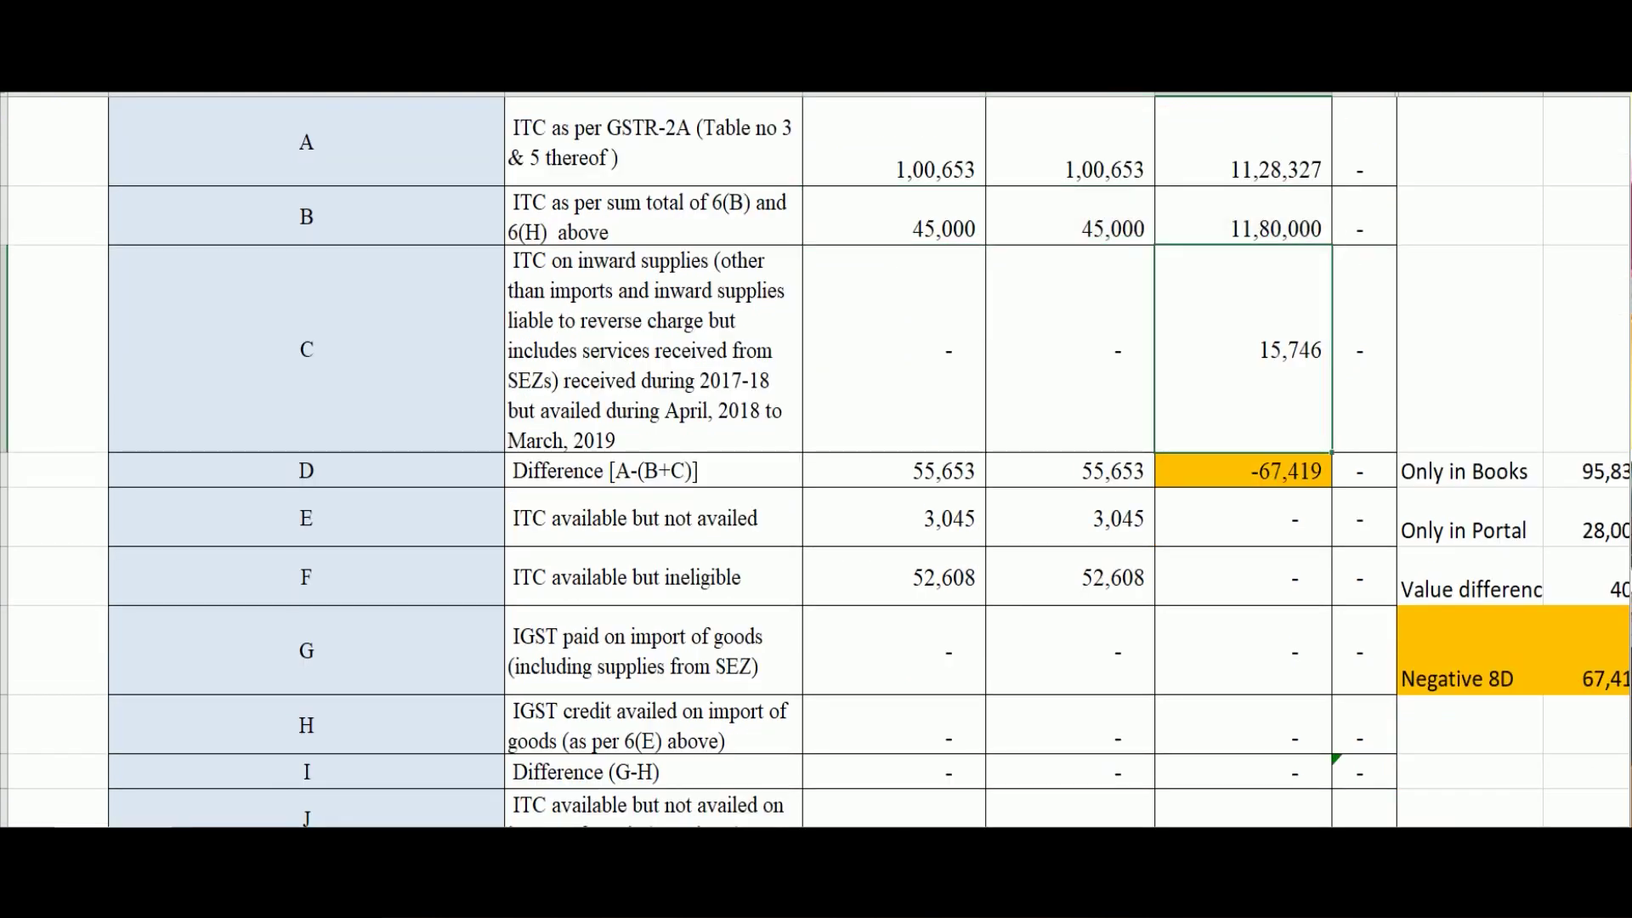
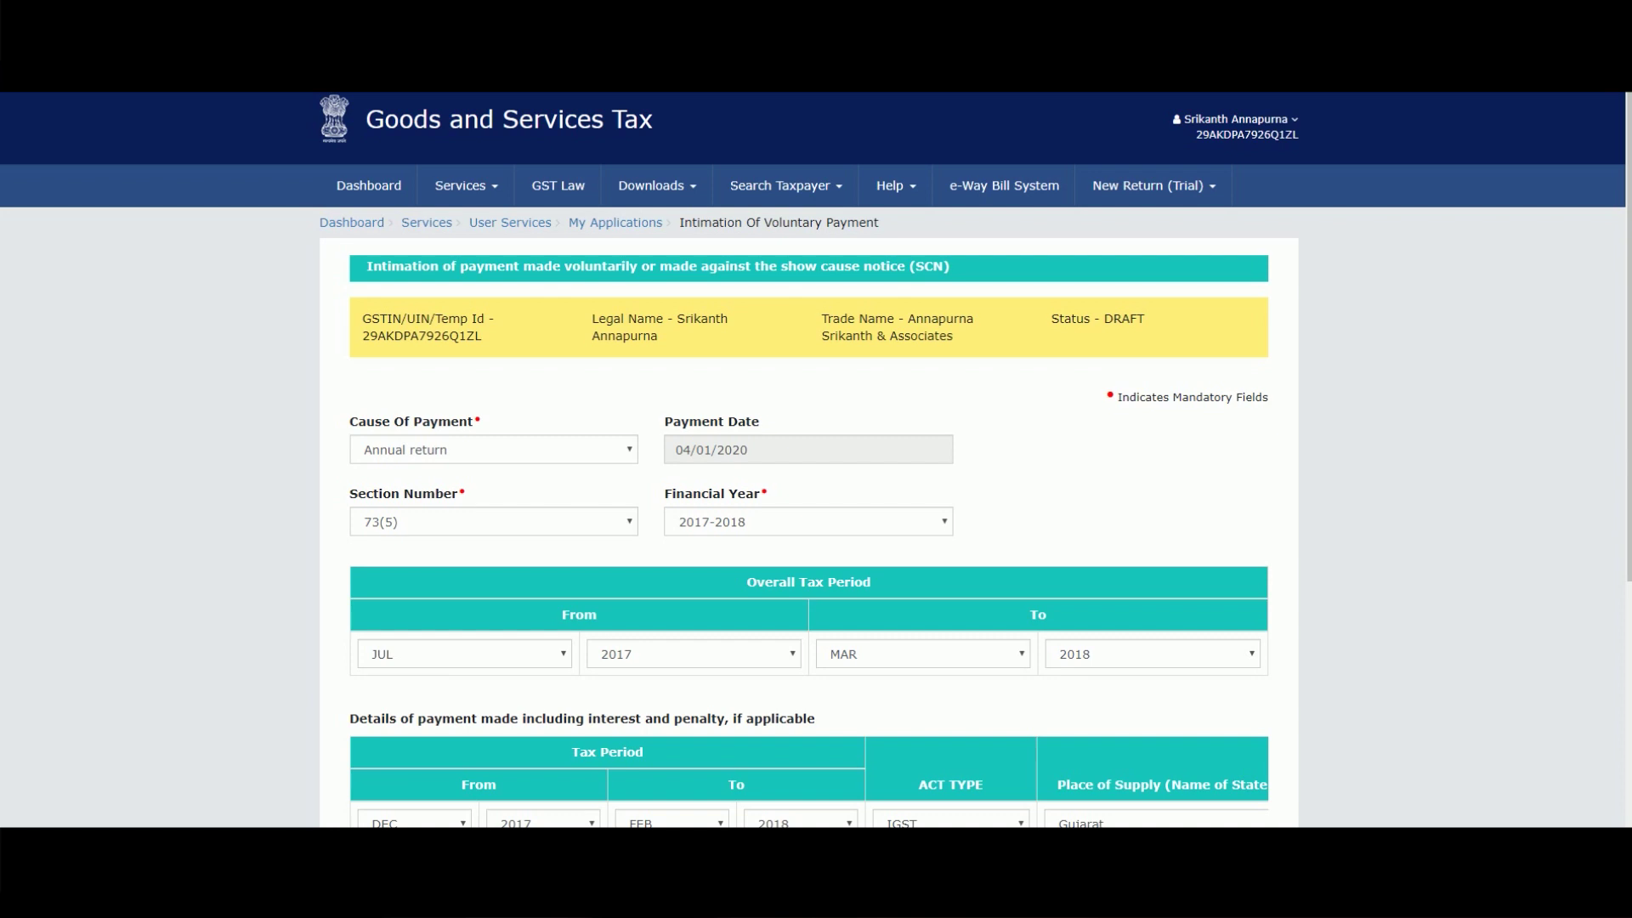
# Review the IGST, CGST and SGST payment rows and proceed to the Utilize Funds page.
pyautogui.scroll(-3, 816, 459)
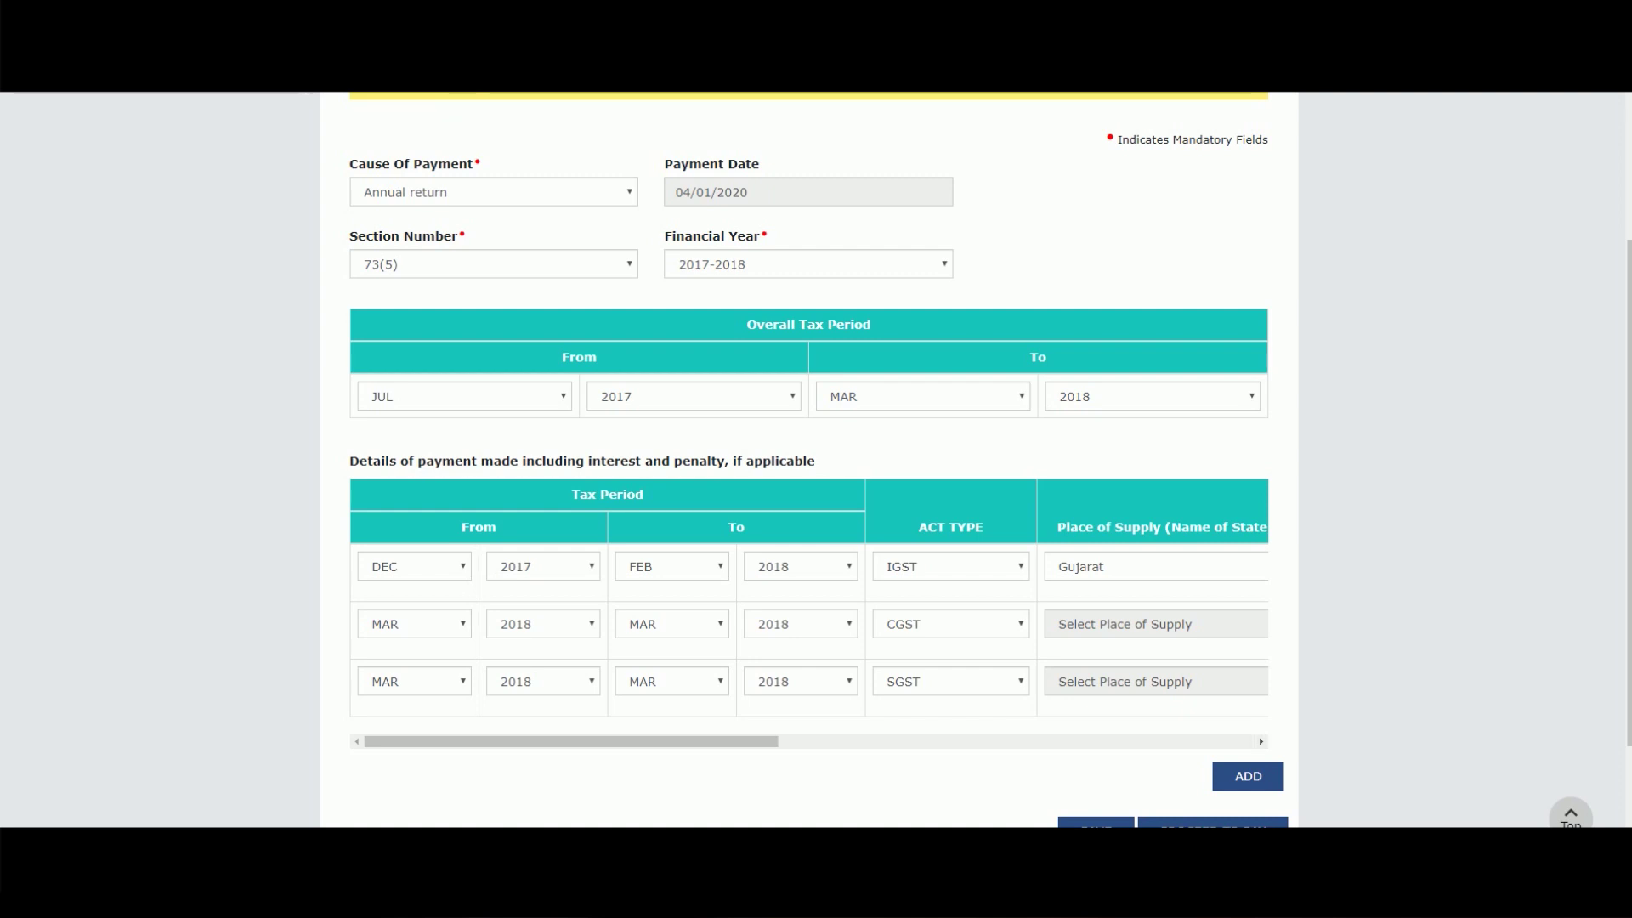
pyautogui.click(1260, 741)
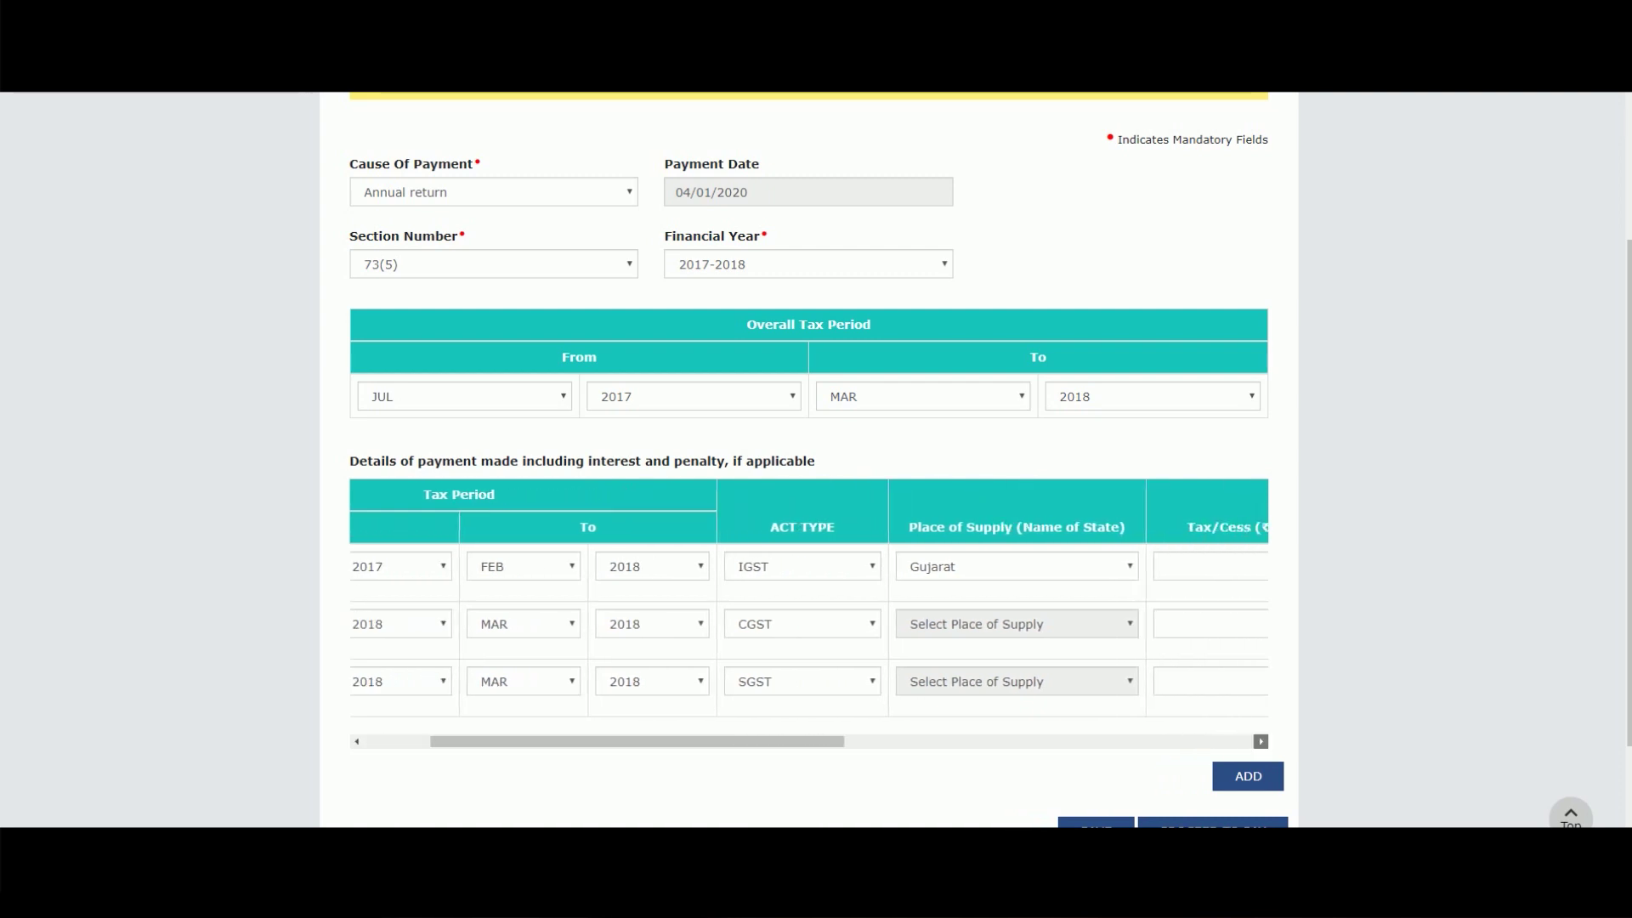
pyautogui.moveTo(1261, 742); pyautogui.dragTo(1261, 741)
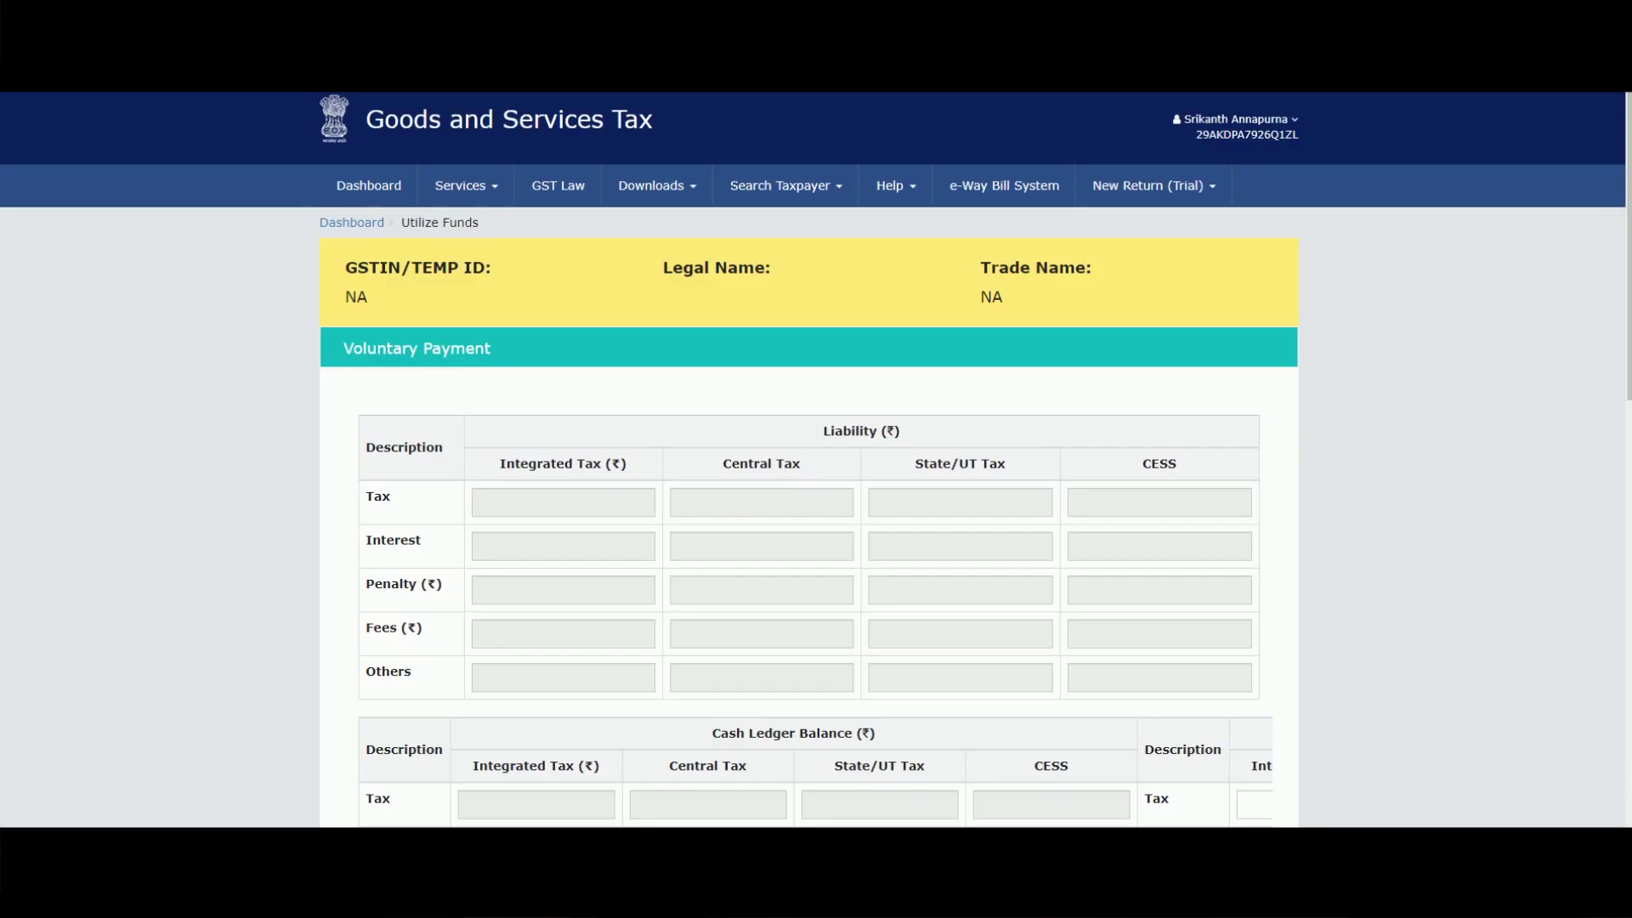
# Enter ₹1 each for integrated, central and state/UT tax in the Pay through Cash row.
pyautogui.scroll(-4, 807, 460)
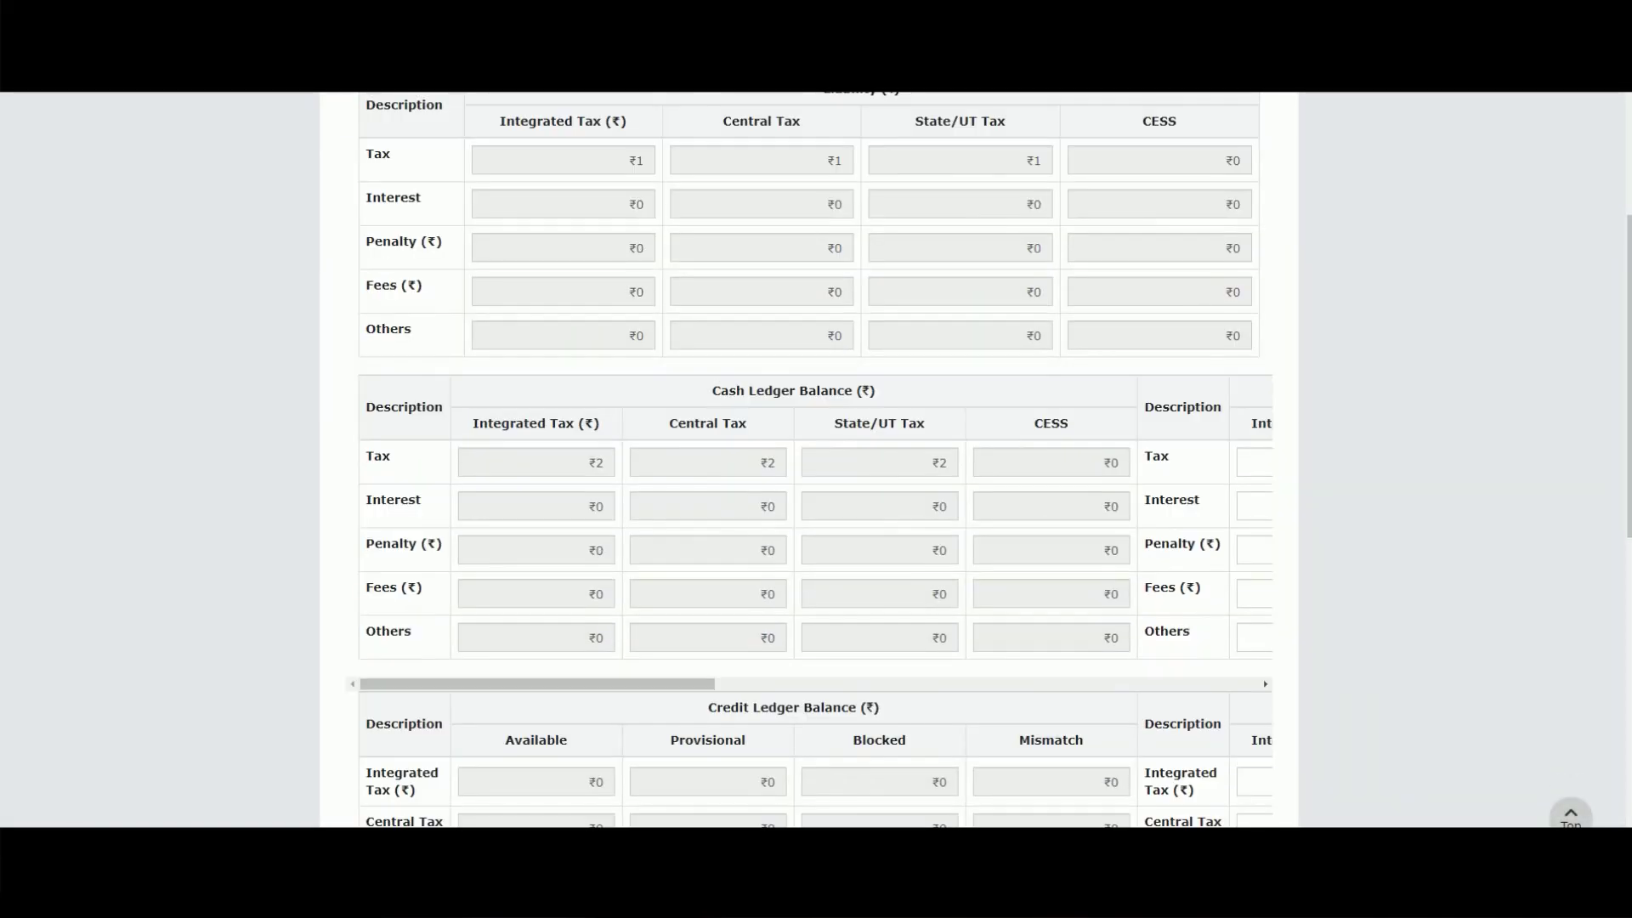
pyautogui.click(1265, 684)
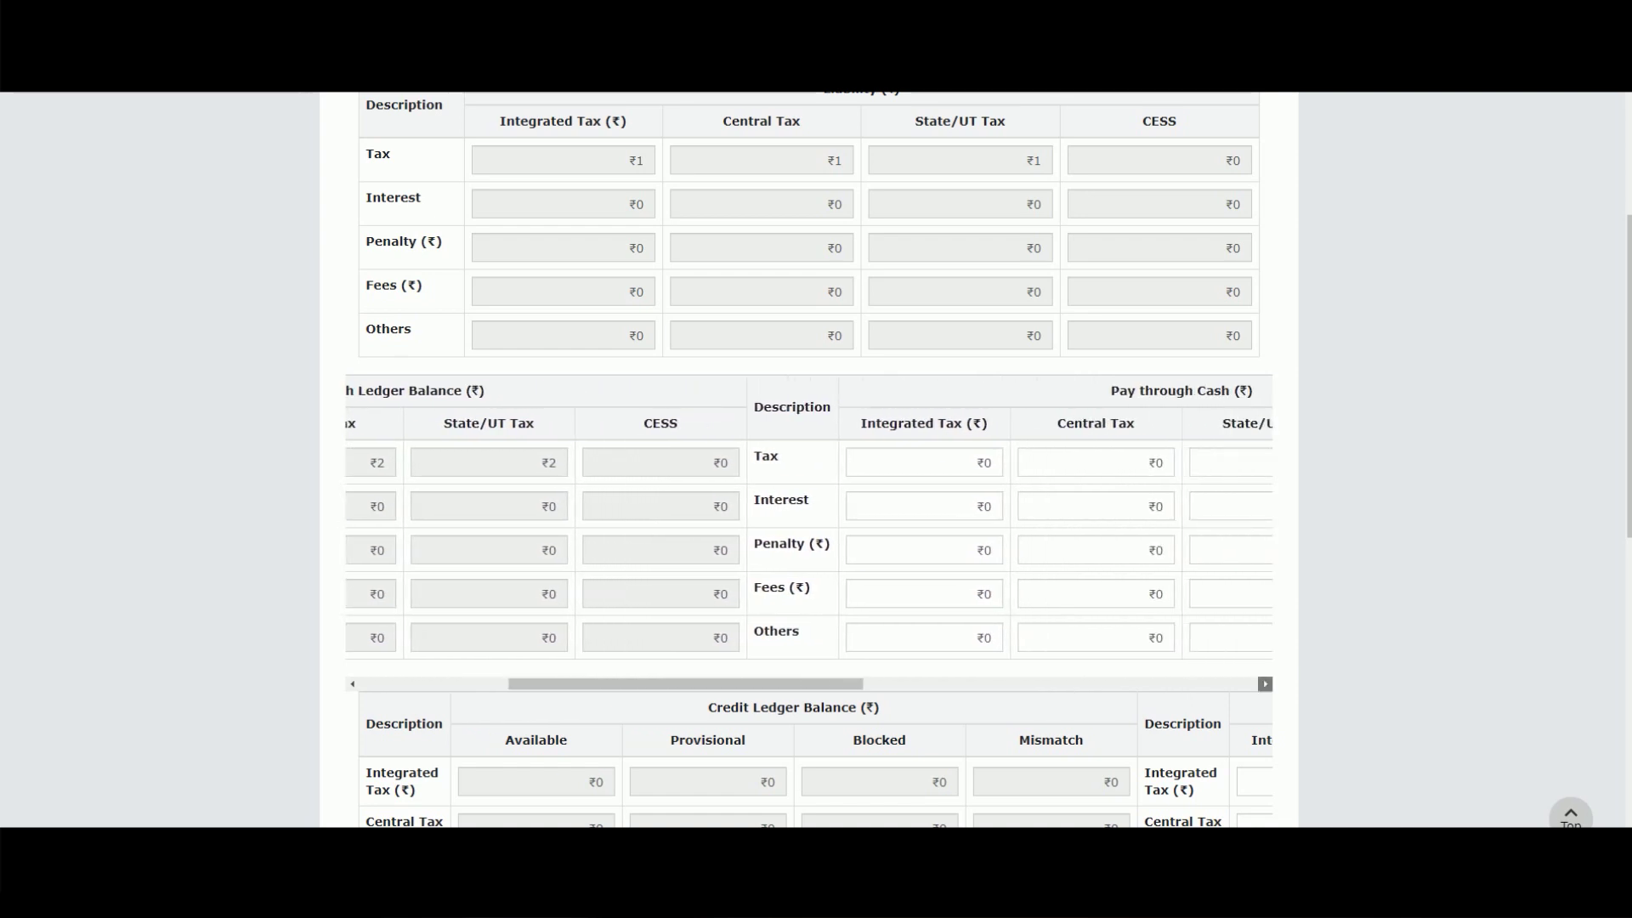
pyautogui.click(731, 462)
pyautogui.write('1')
pyautogui.click(903, 463)
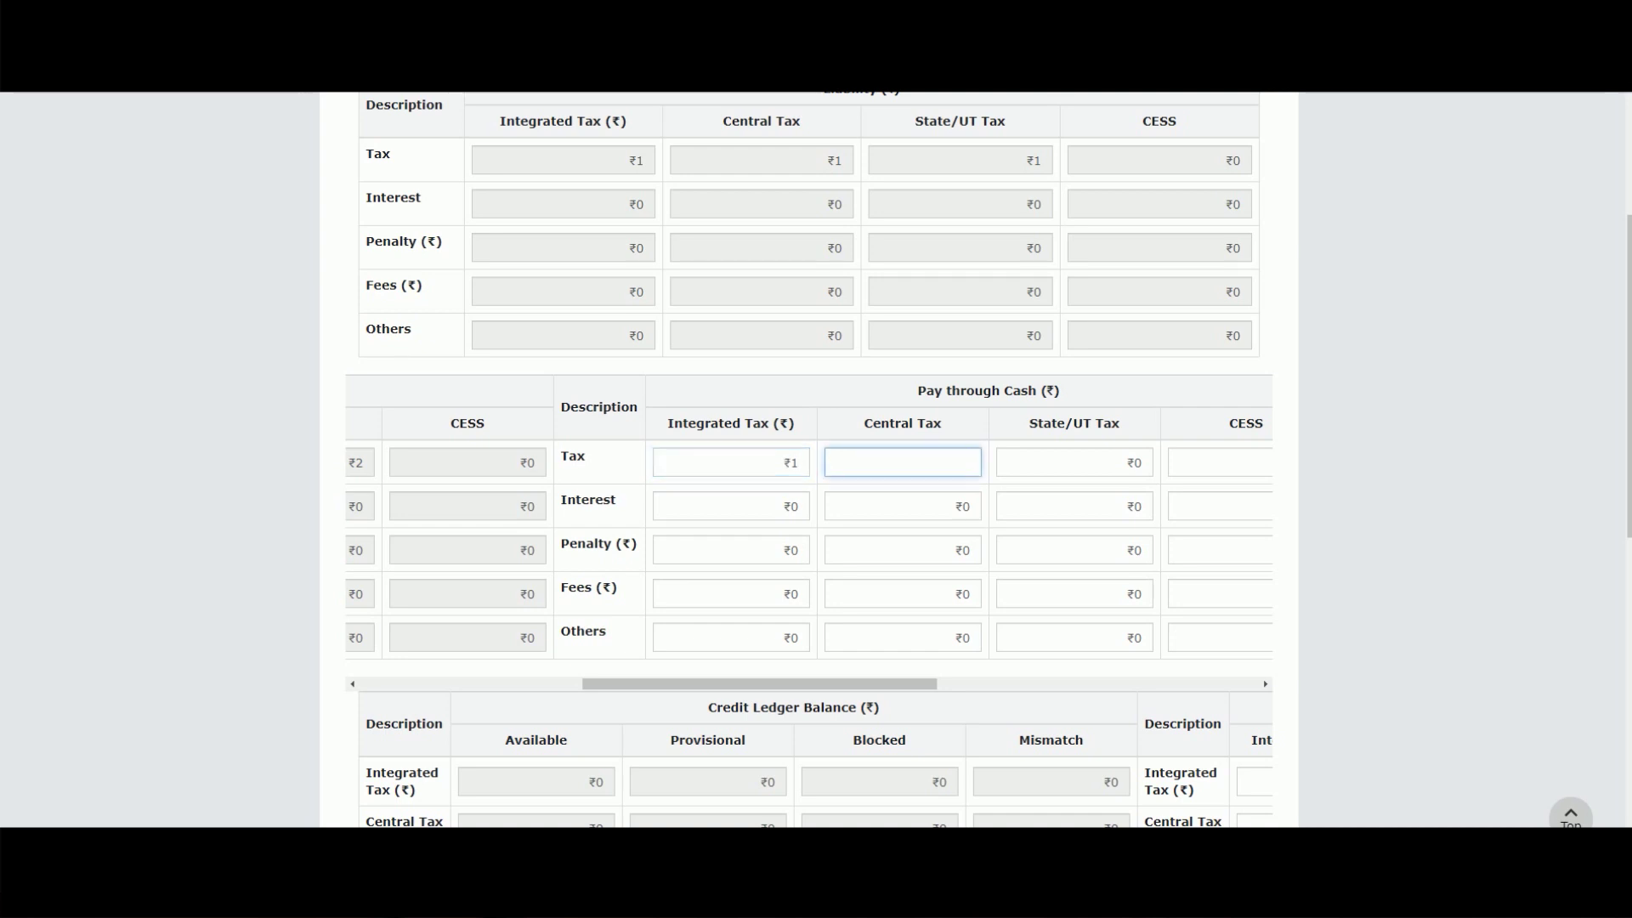
pyautogui.write('1')
pyautogui.click(1075, 462)
pyautogui.write('1')
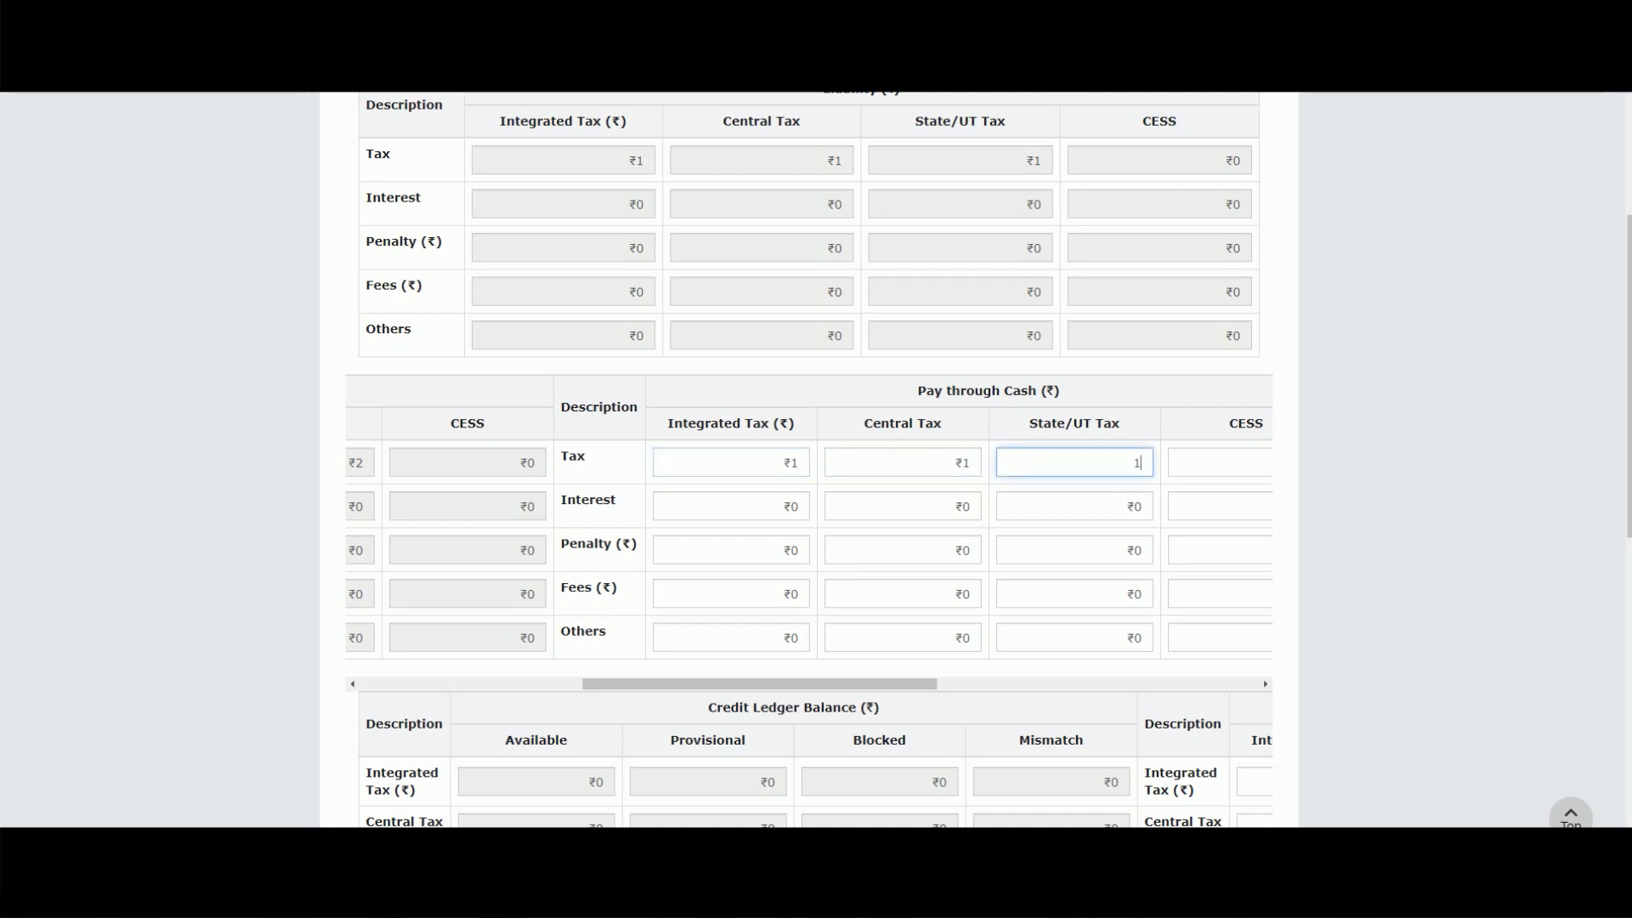
pyautogui.scroll(-7, 808, 460)
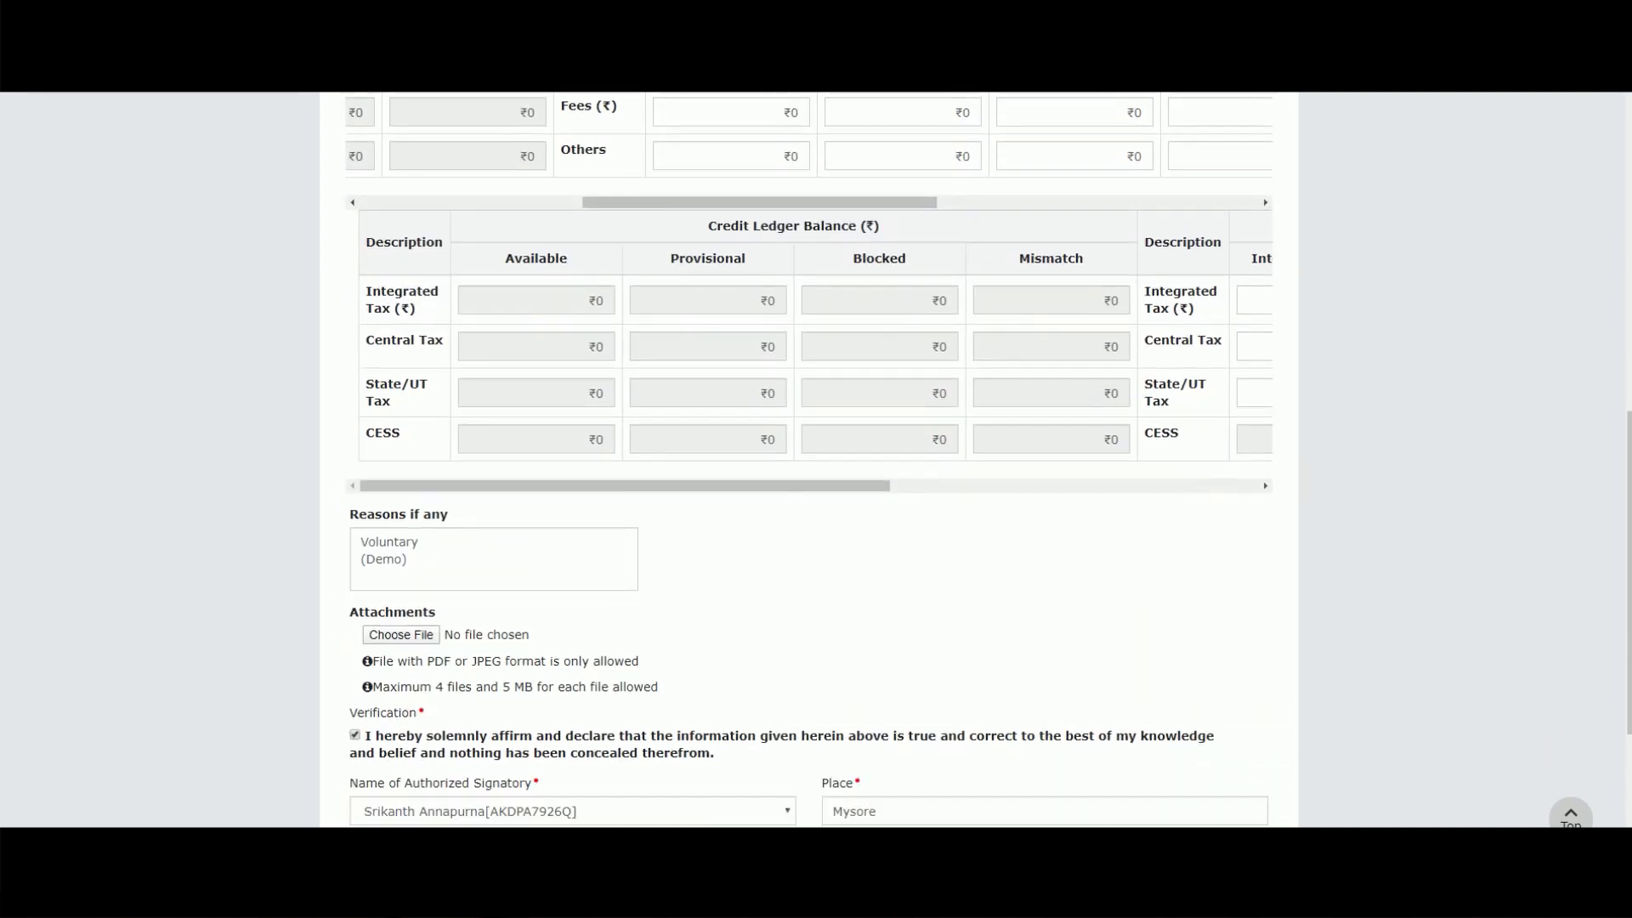
pyautogui.scroll(-1, 808, 459)
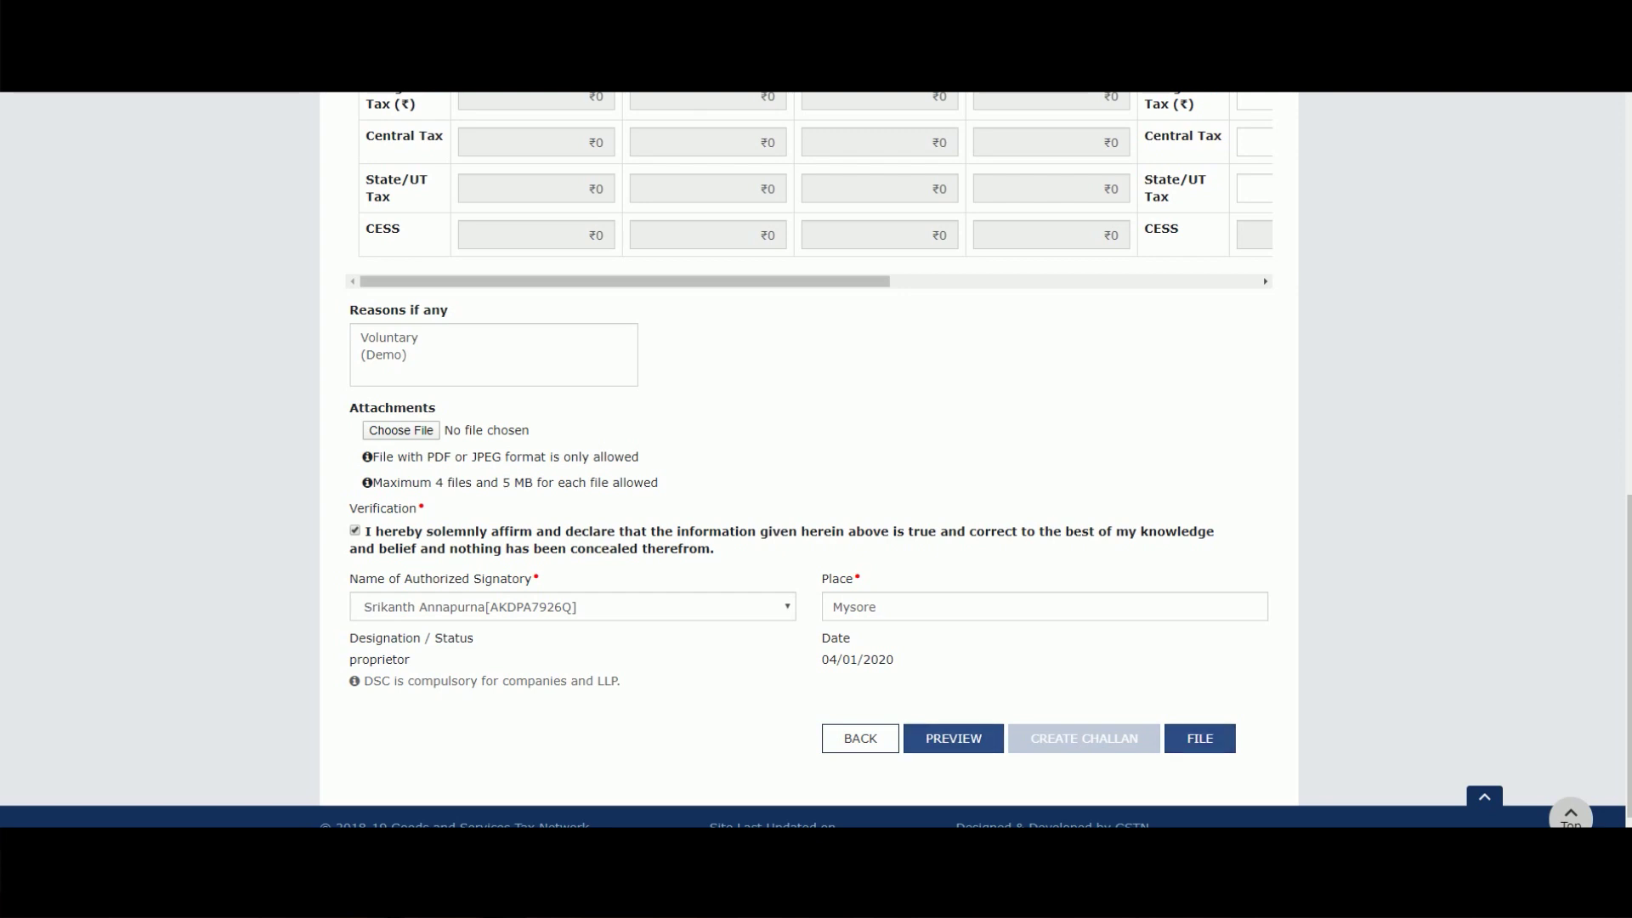
# File the DRC-03 using ₹3 cash, submitting with EVC and validating the OTP.
pyautogui.click(1199, 738)
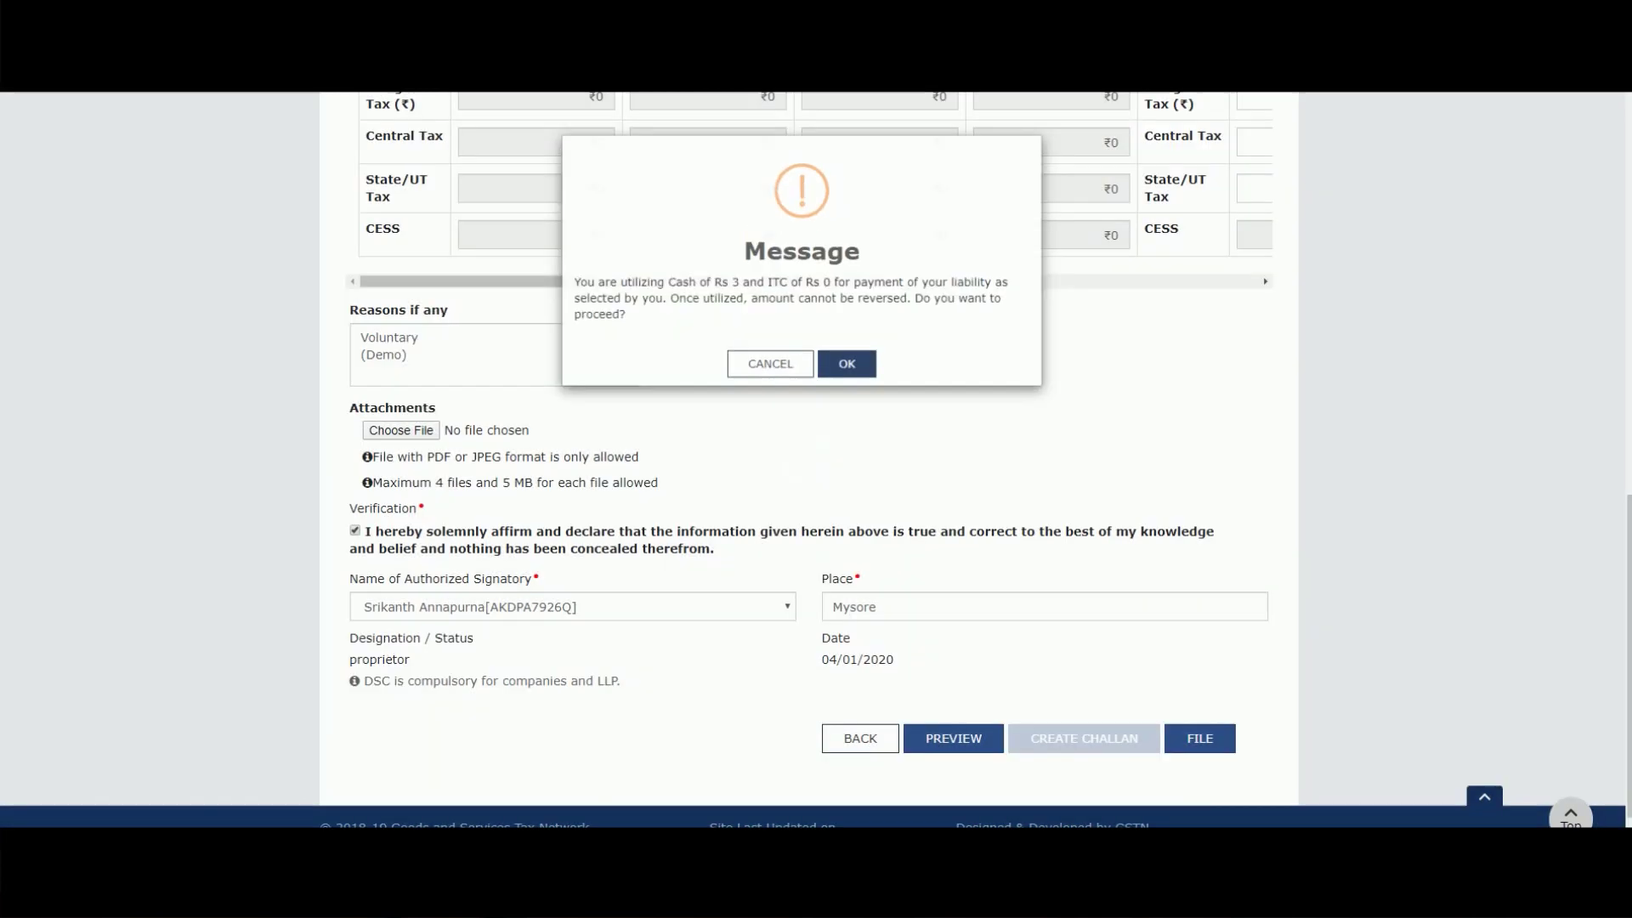
pyautogui.click(857, 357)
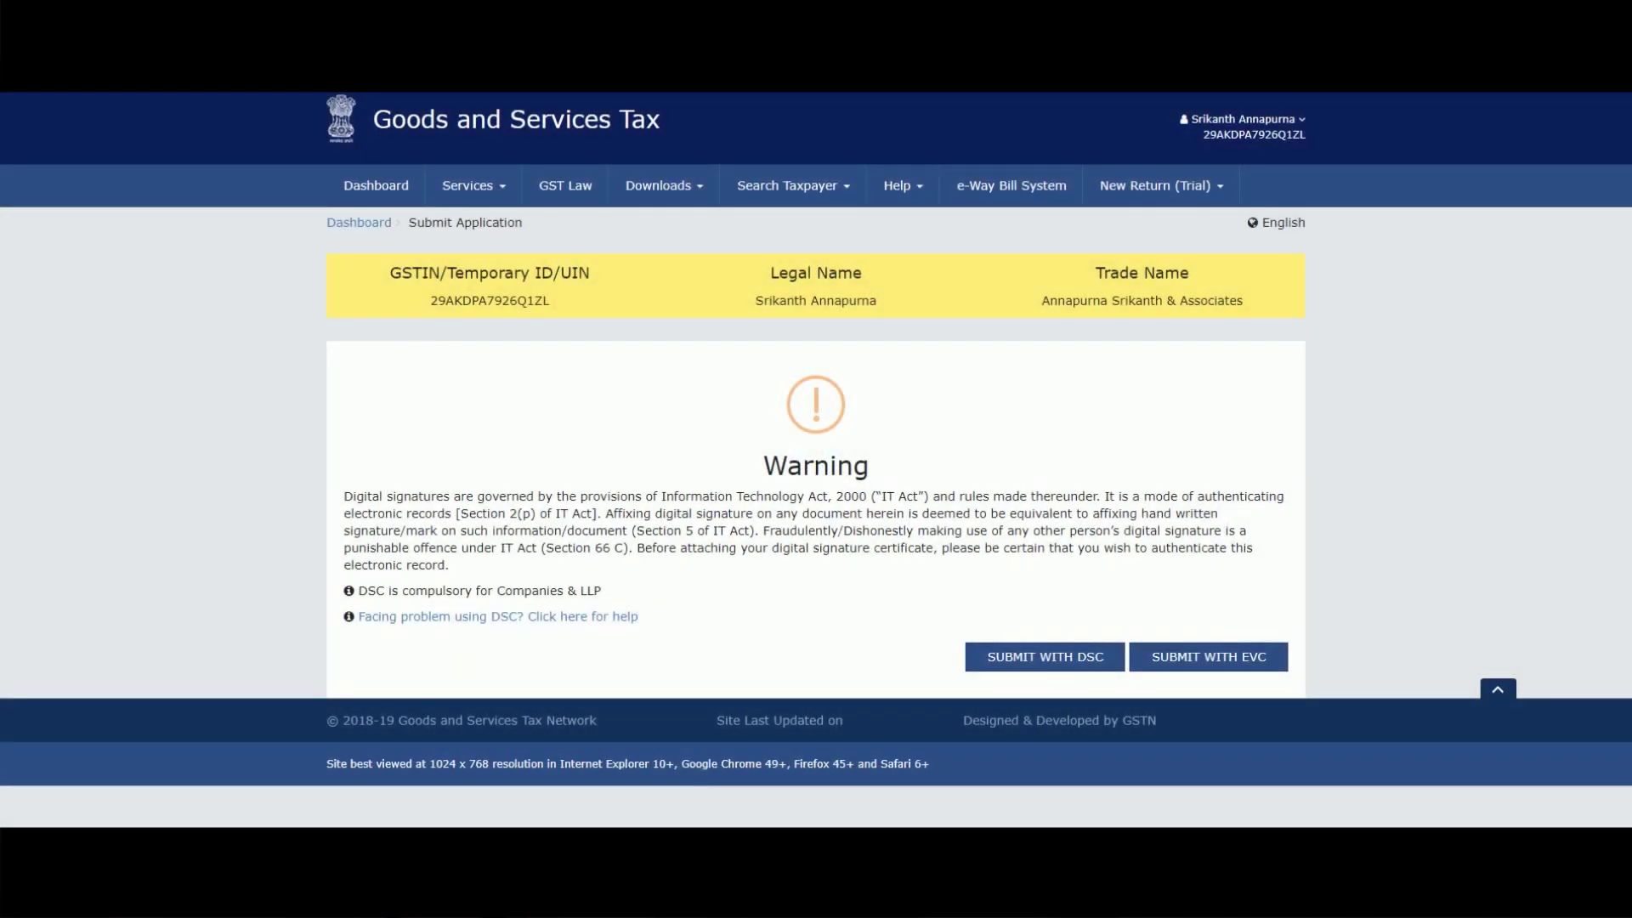
pyautogui.click(1208, 656)
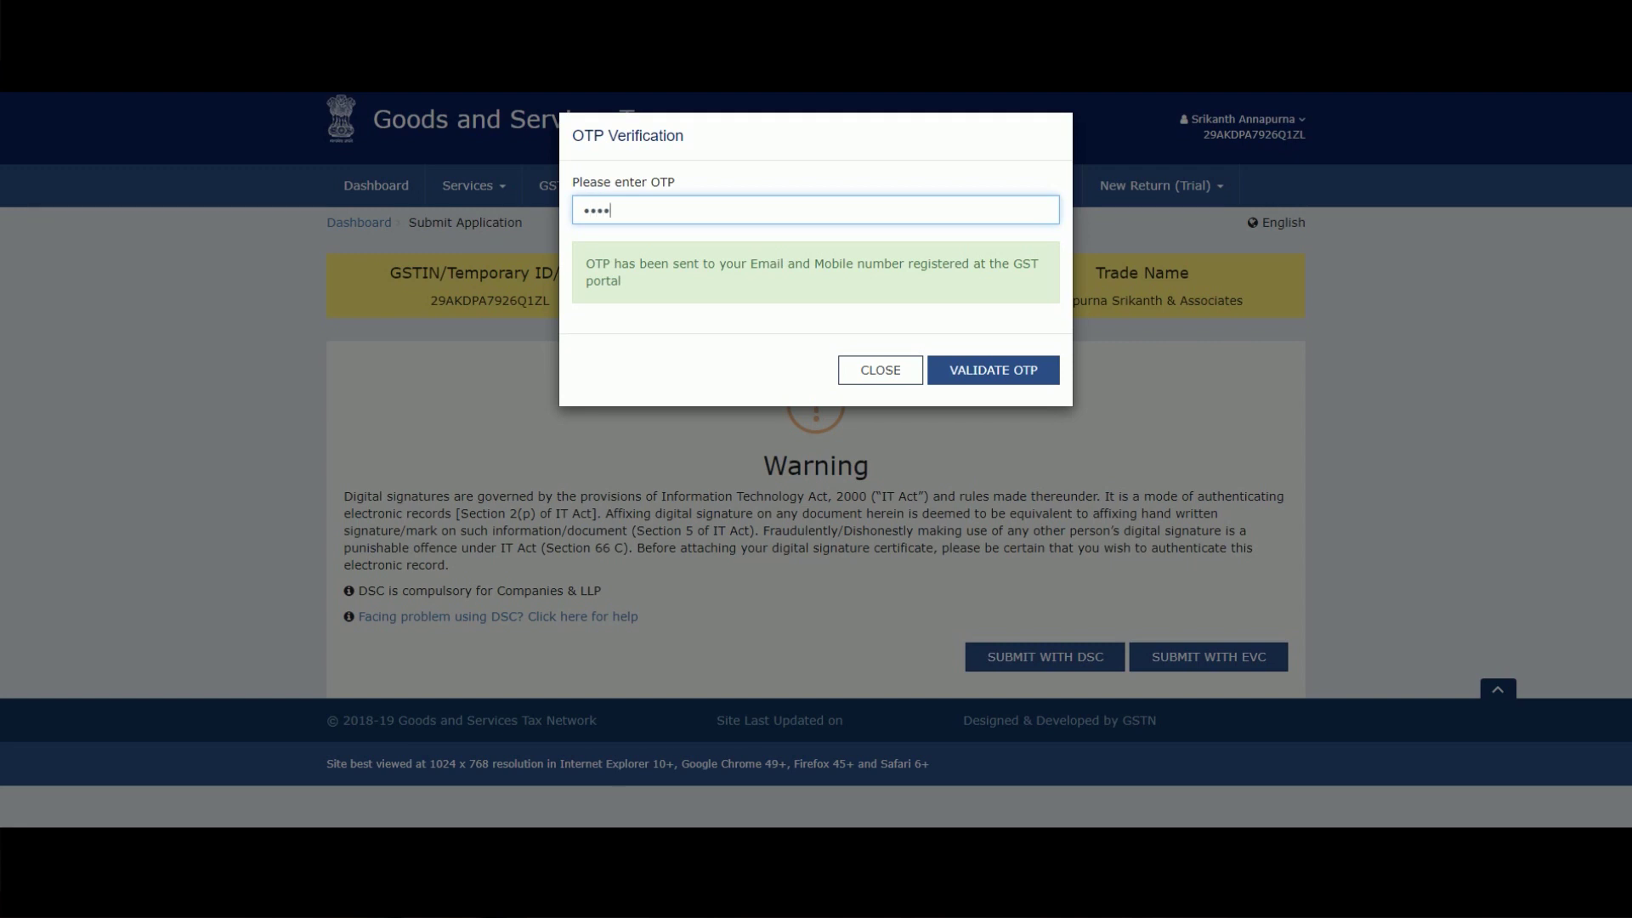
pyautogui.press('Return')
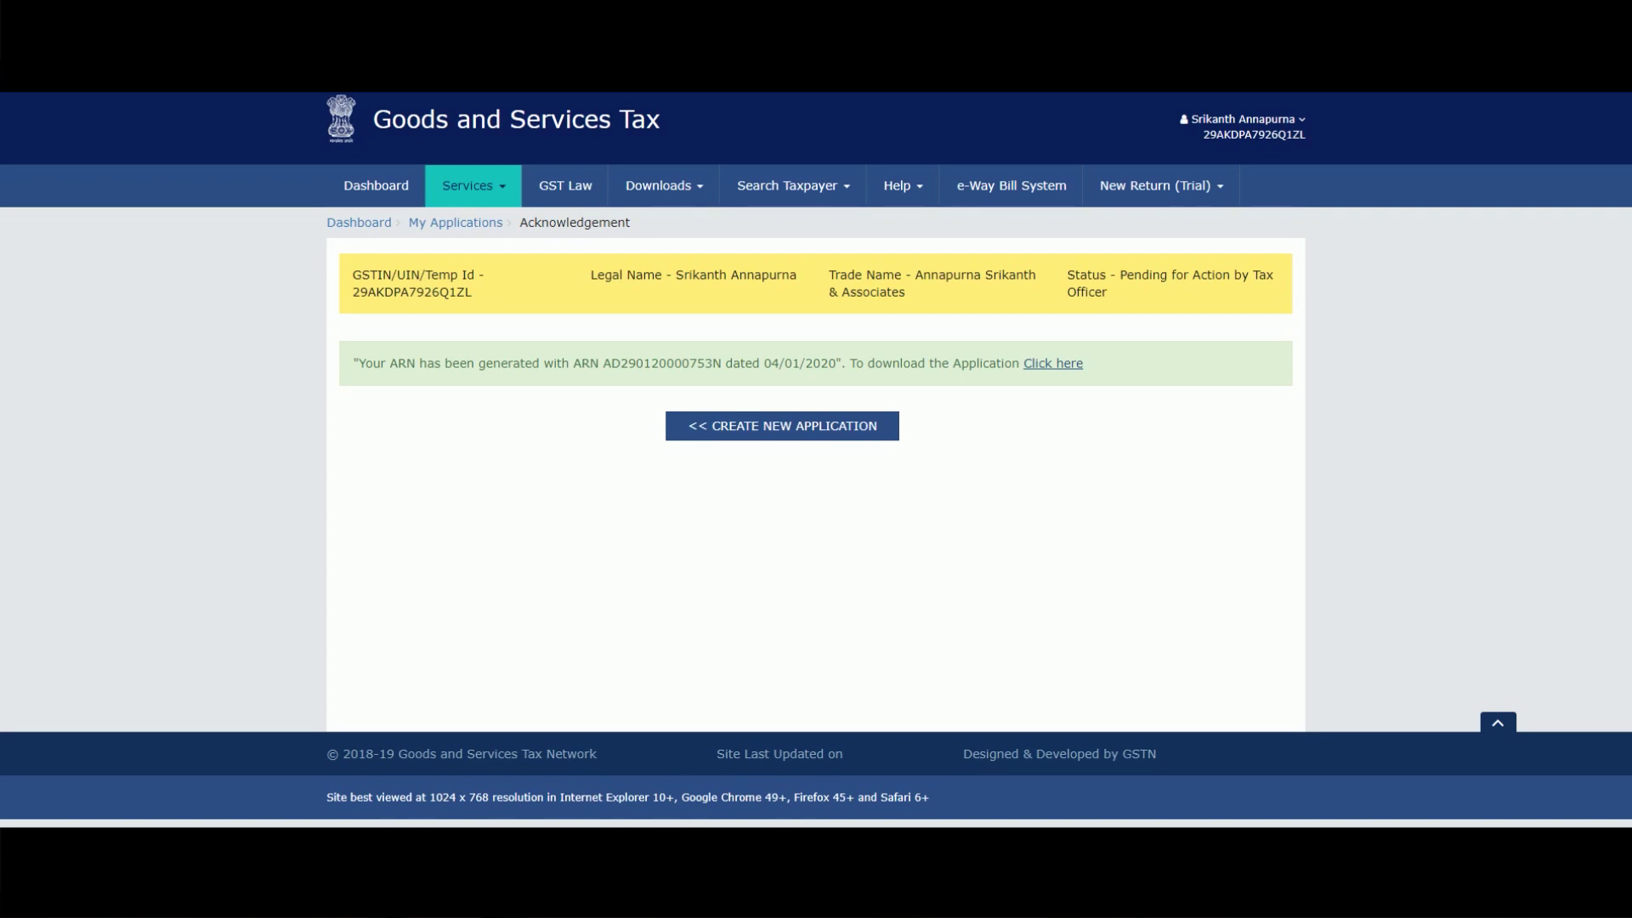
# Download the filed application and save the PDF as DRC_03 F.
pyautogui.click(1052, 363)
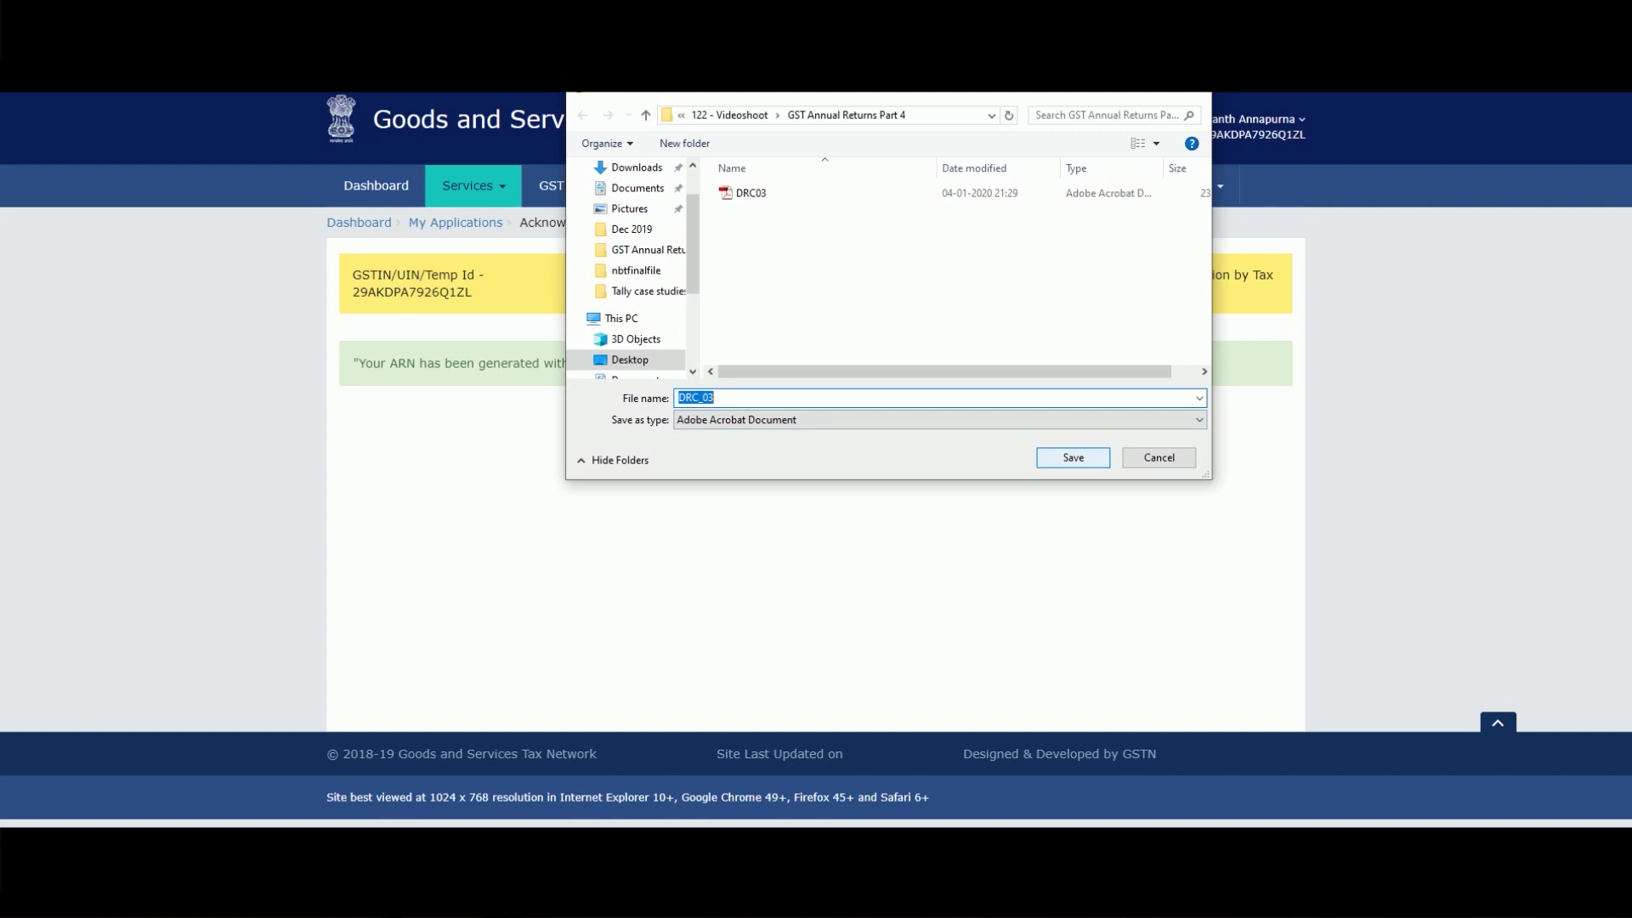
pyautogui.click(715, 397)
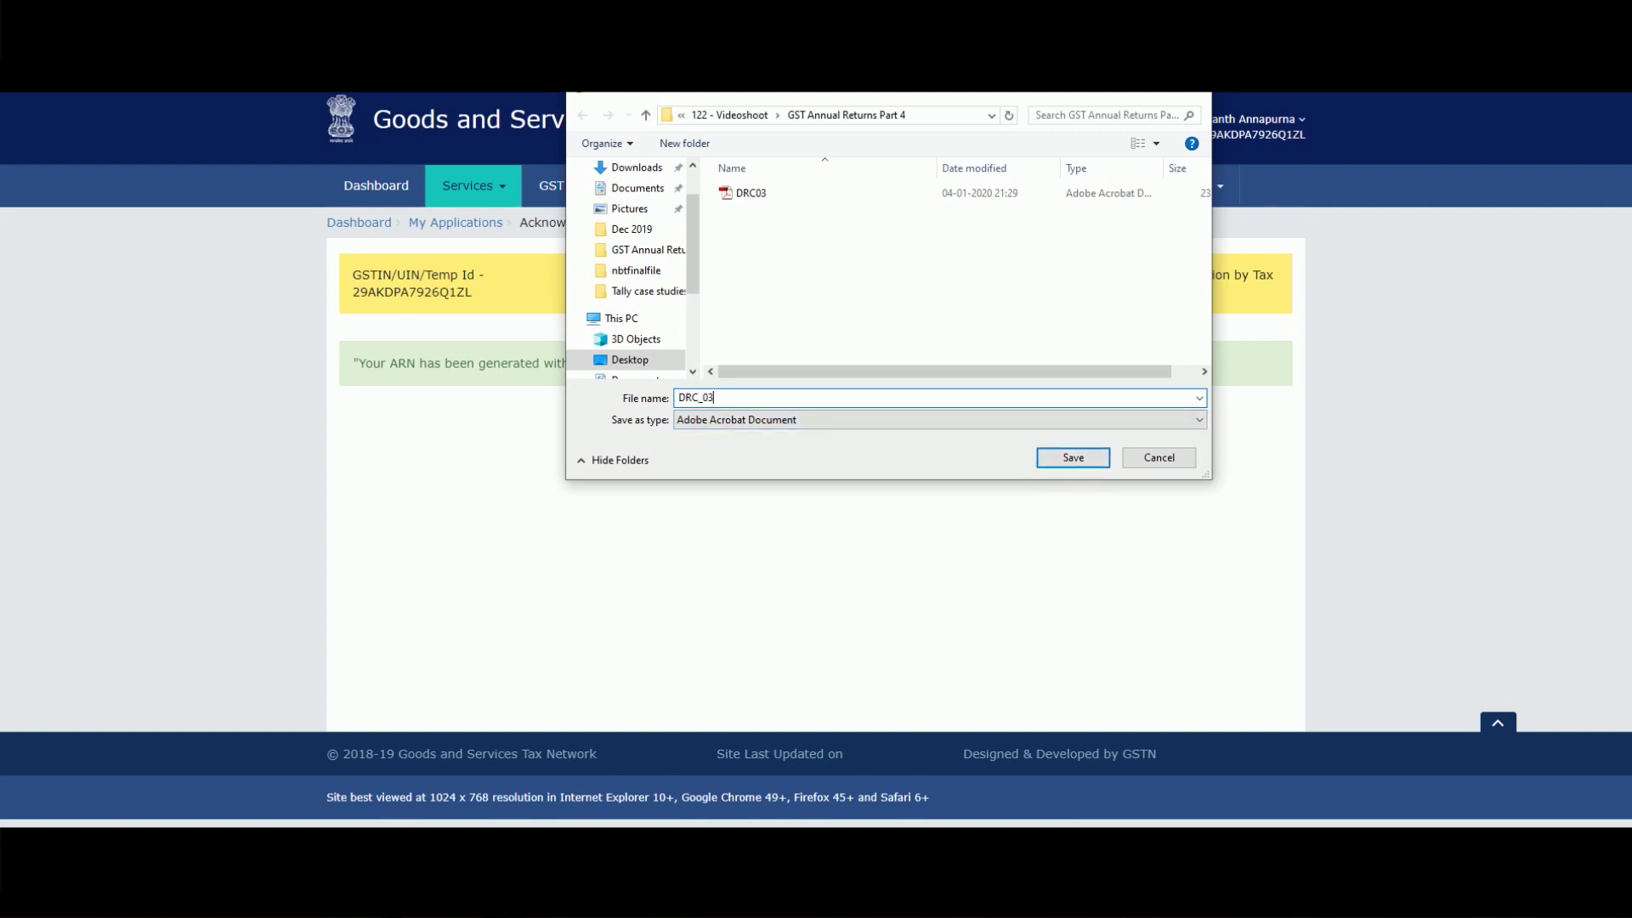
pyautogui.rightClick(811, 399)
pyautogui.press('Escape')
pyautogui.write('a')
pyautogui.press('BackSpace')
pyautogui.press('BackSpace')
pyautogui.write('3 F')
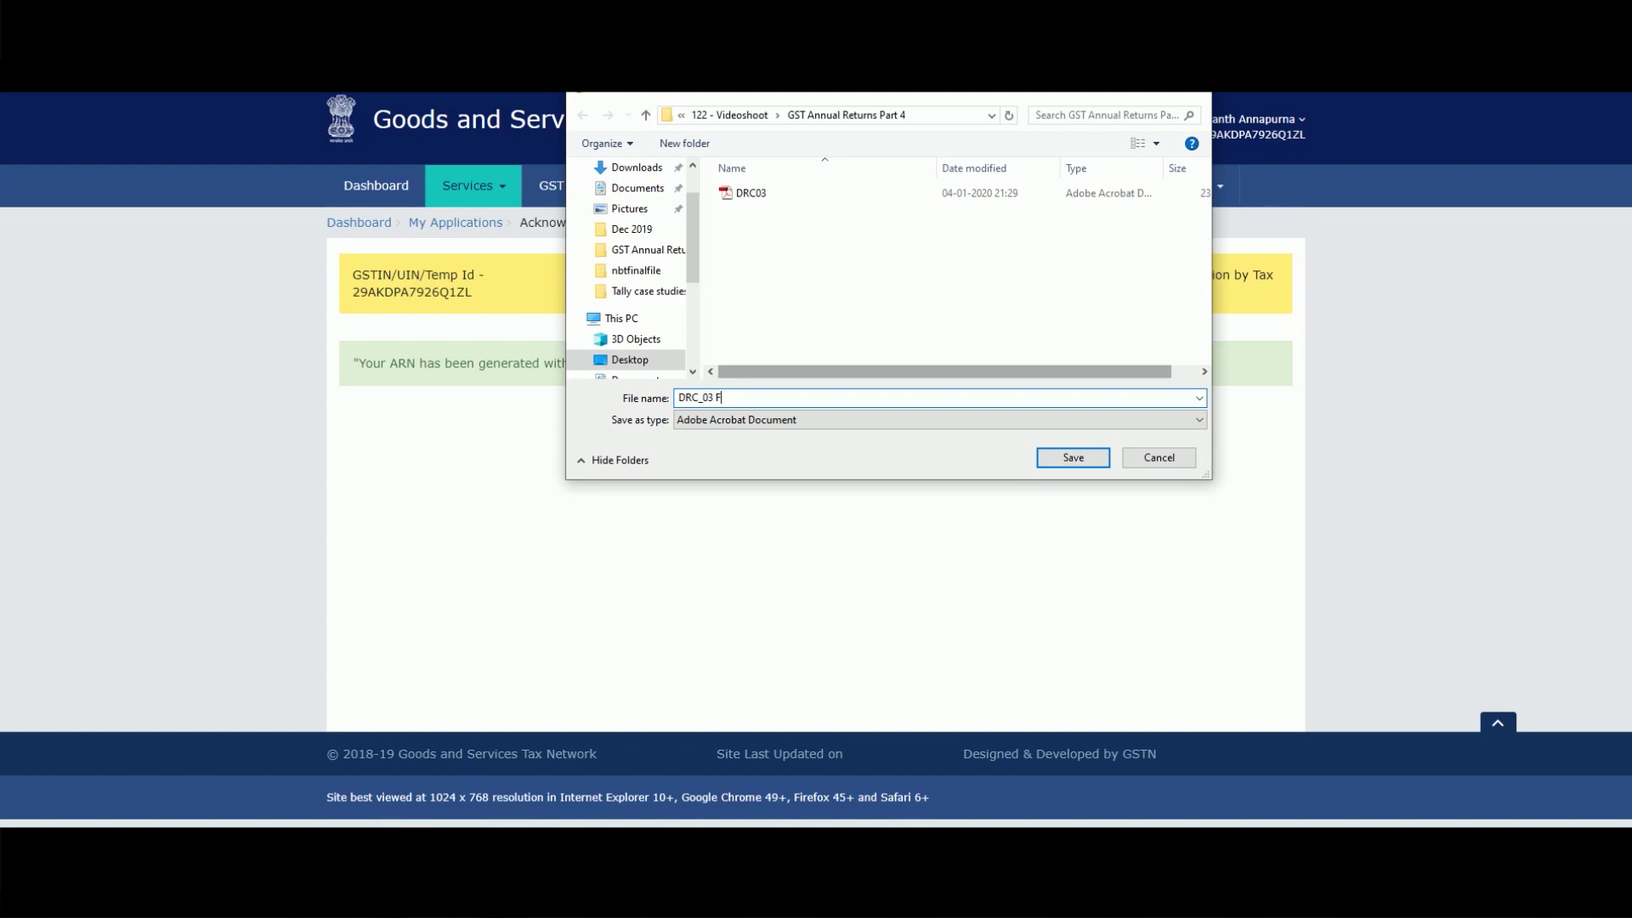
pyautogui.press('Return')
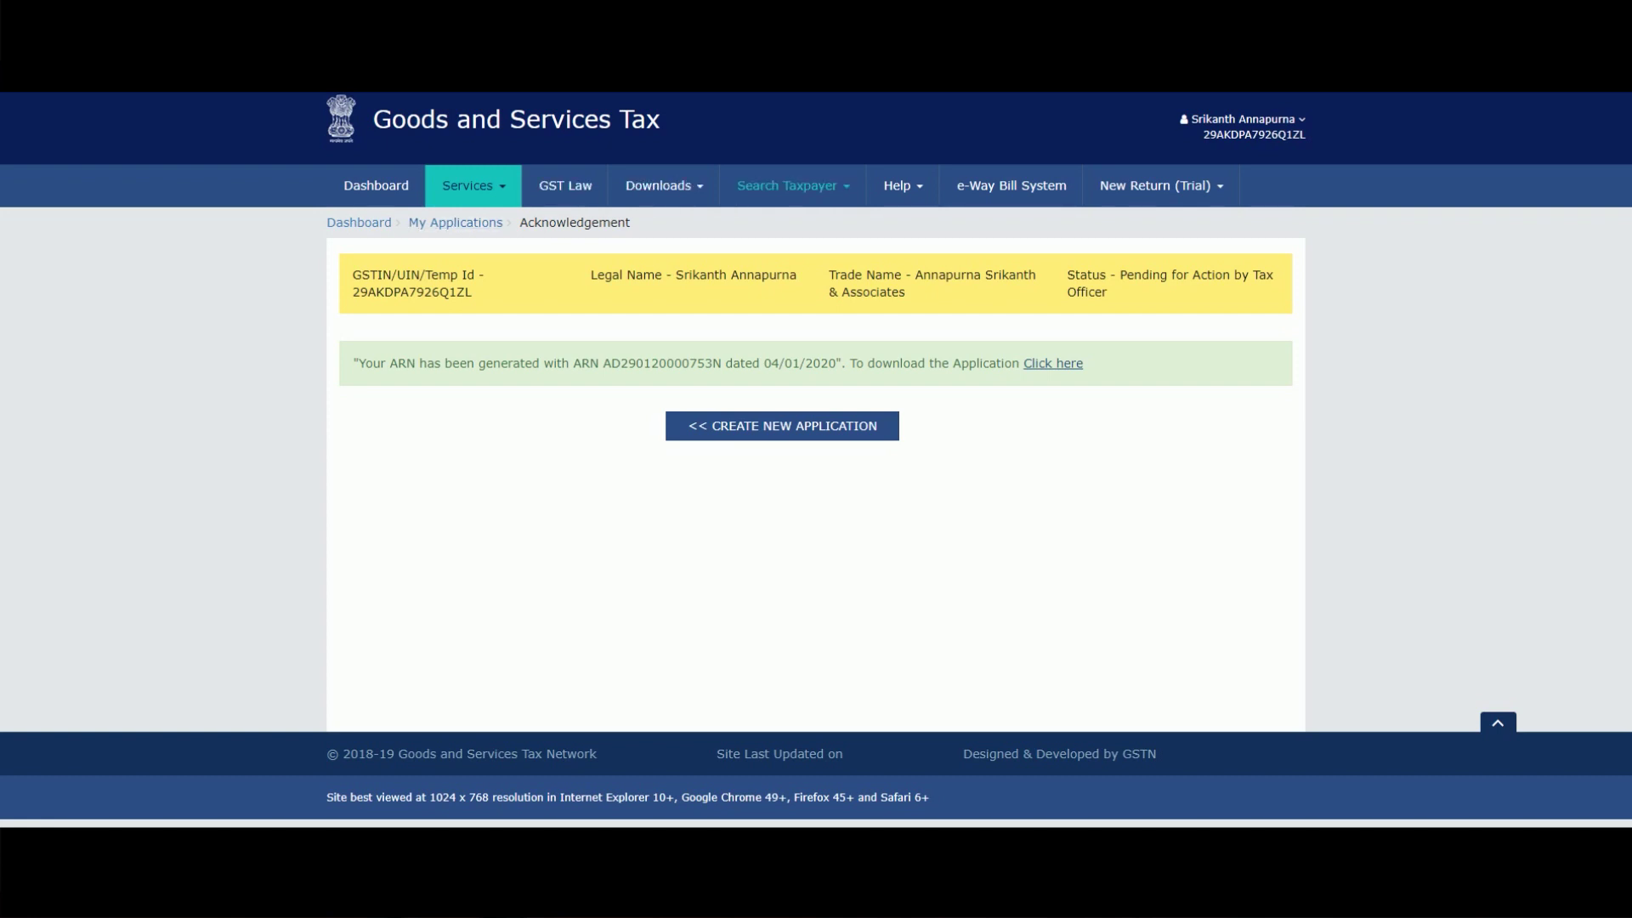
# Start a new Intimation of Voluntary Payment - DRC-03 application from My Applications.
pyautogui.click(473, 185)
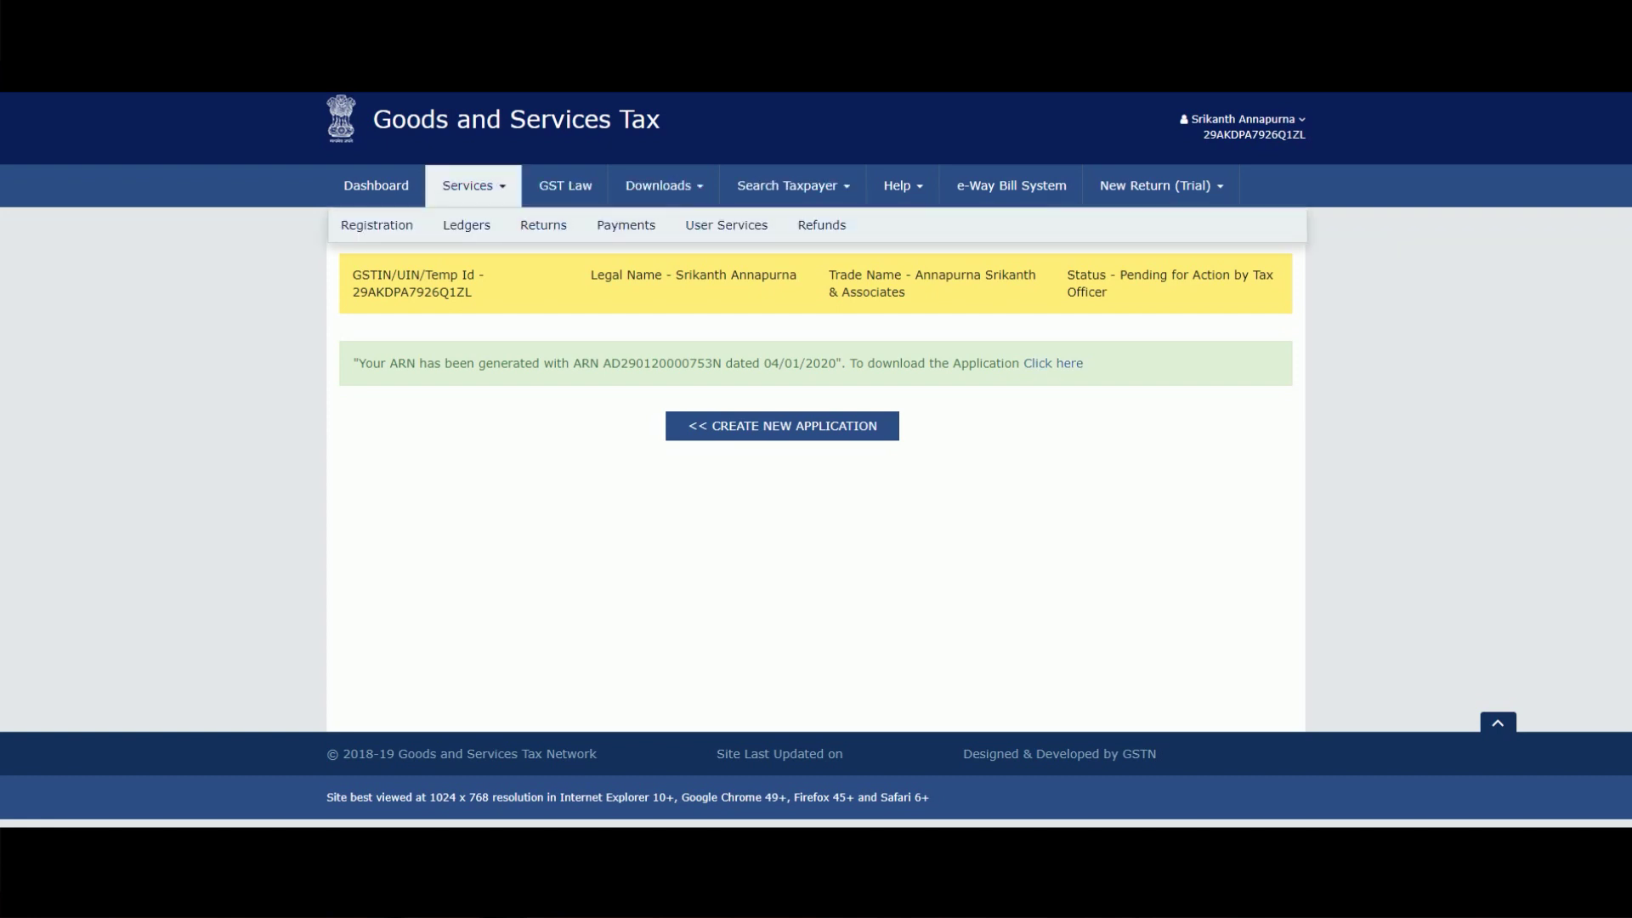
pyautogui.moveTo(726, 224)
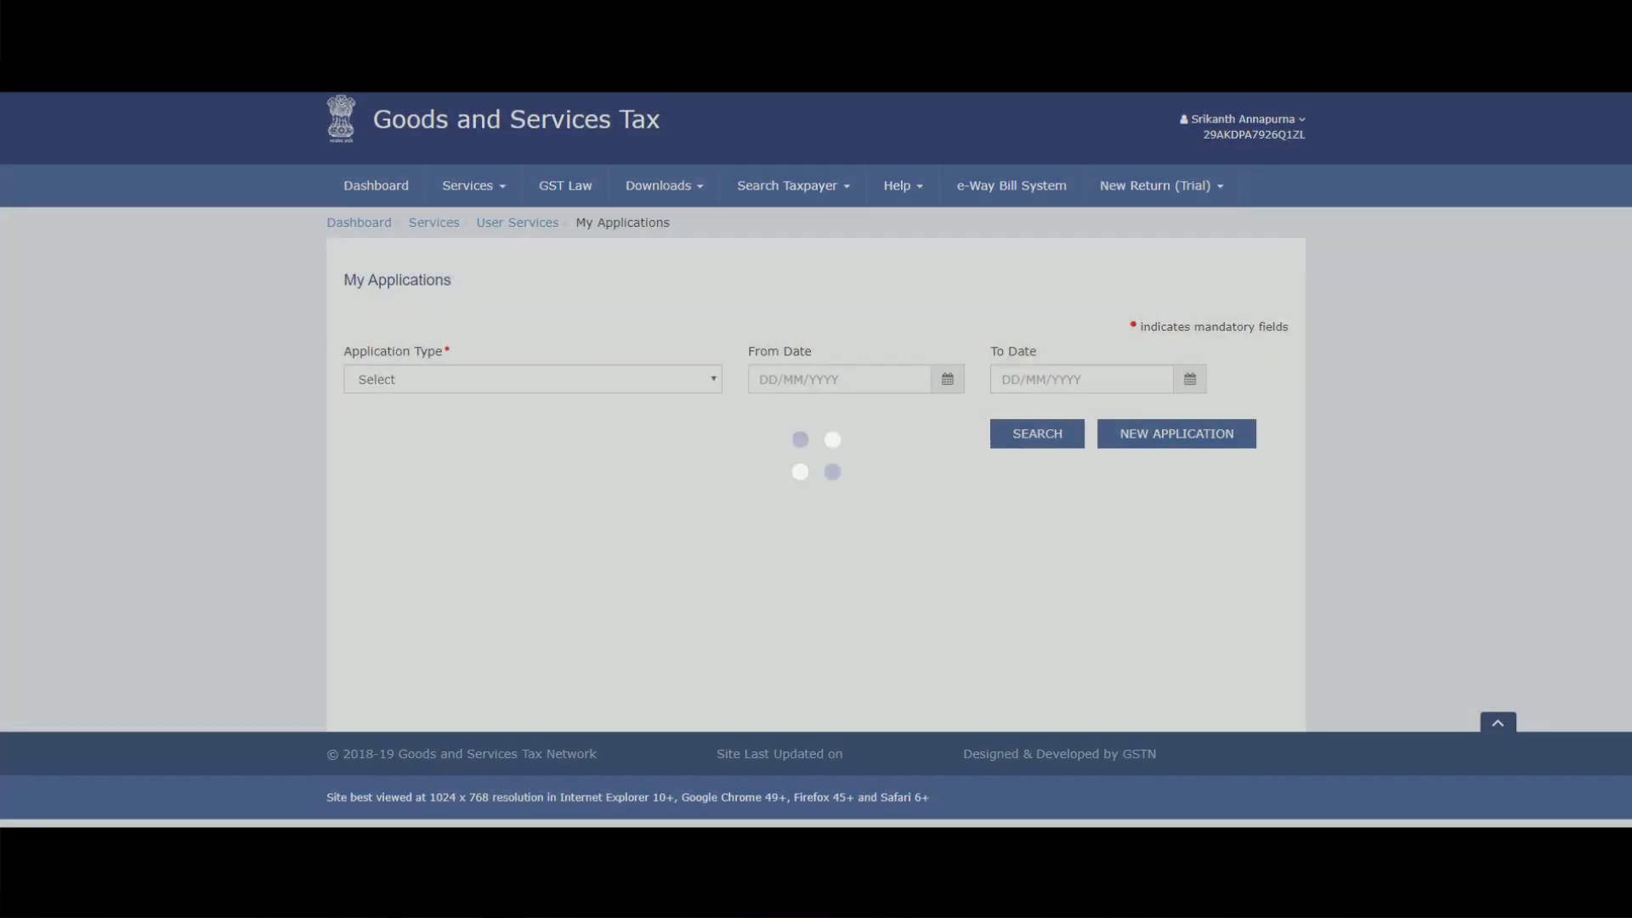
pyautogui.click(532, 379)
pyautogui.press('Return')
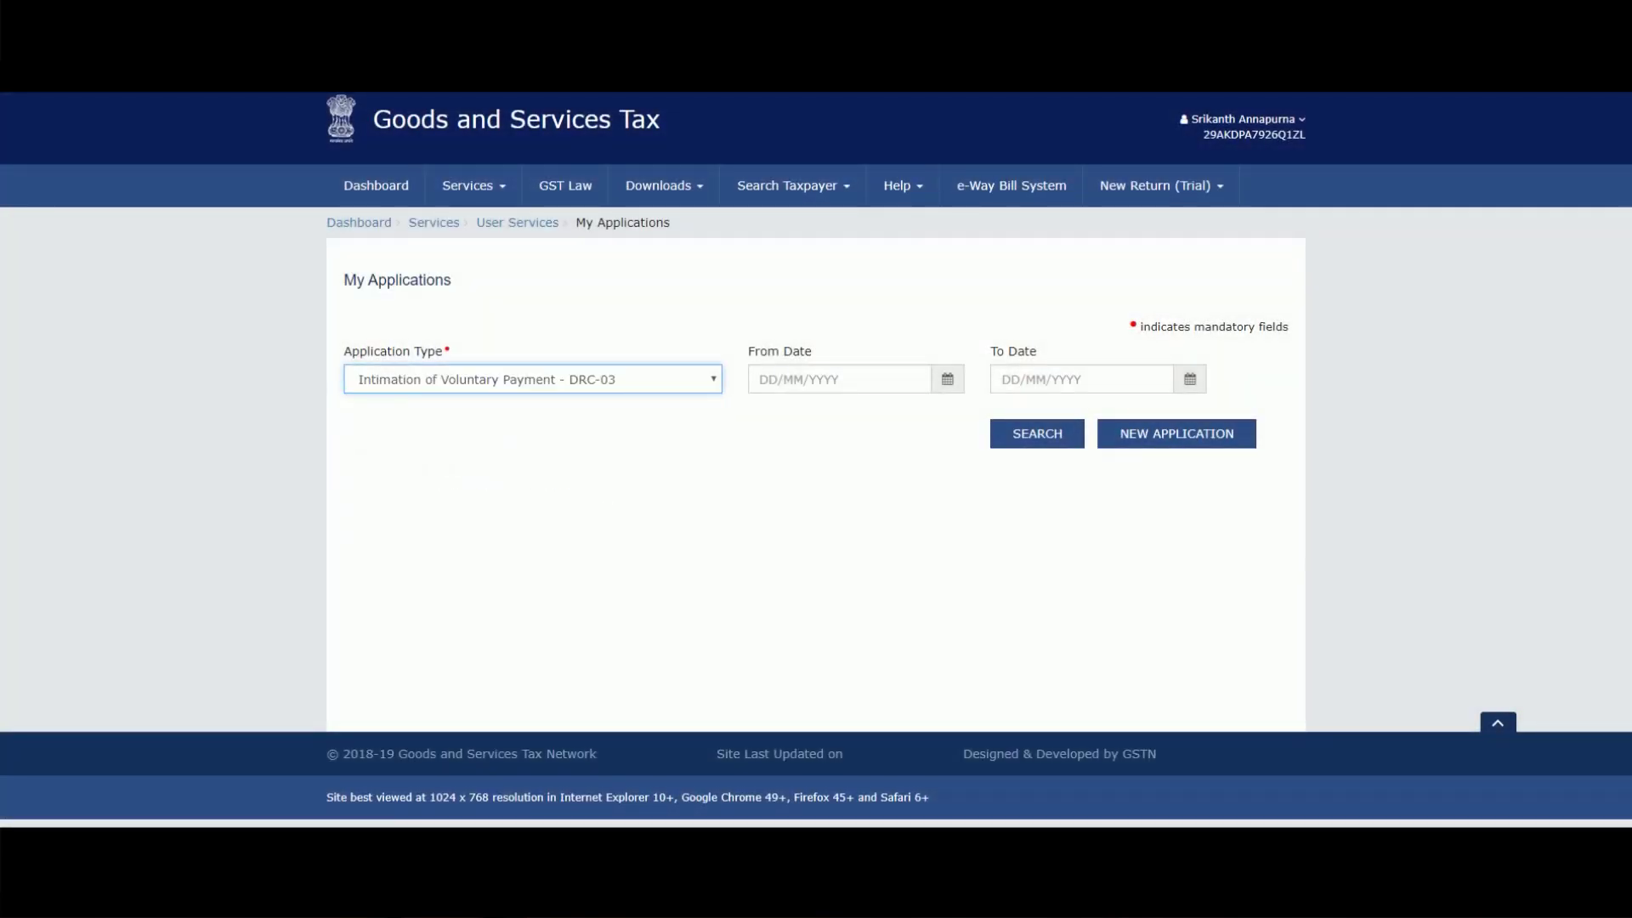
pyautogui.click(1176, 434)
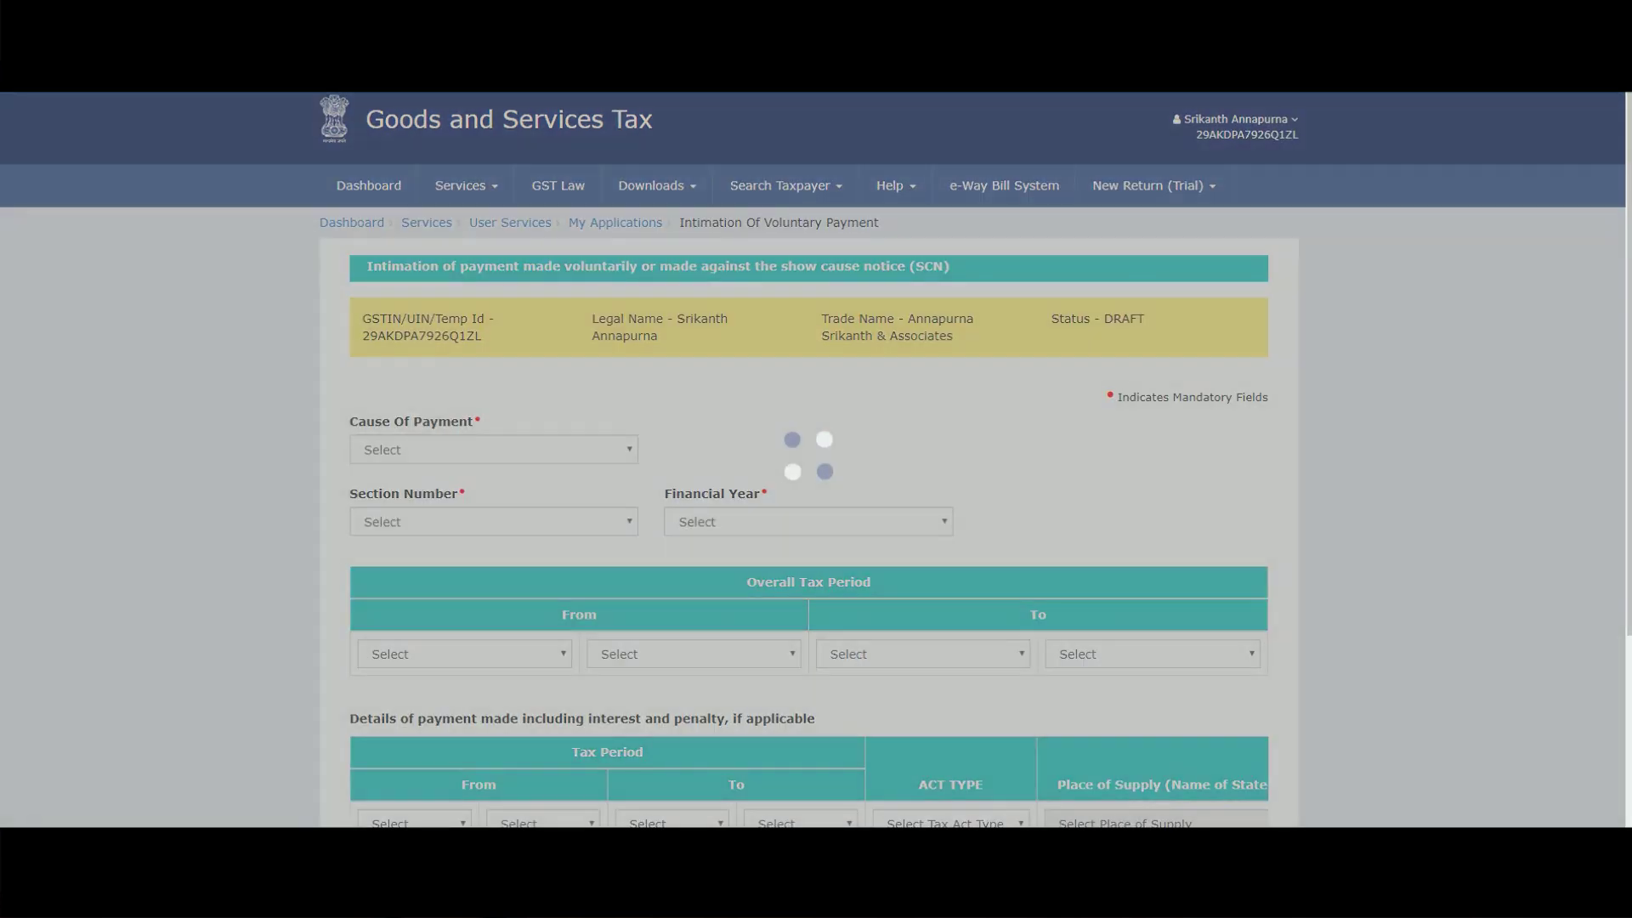
# Set the cause of payment to Voluntary and the section to 73(5).
pyautogui.click(493, 449)
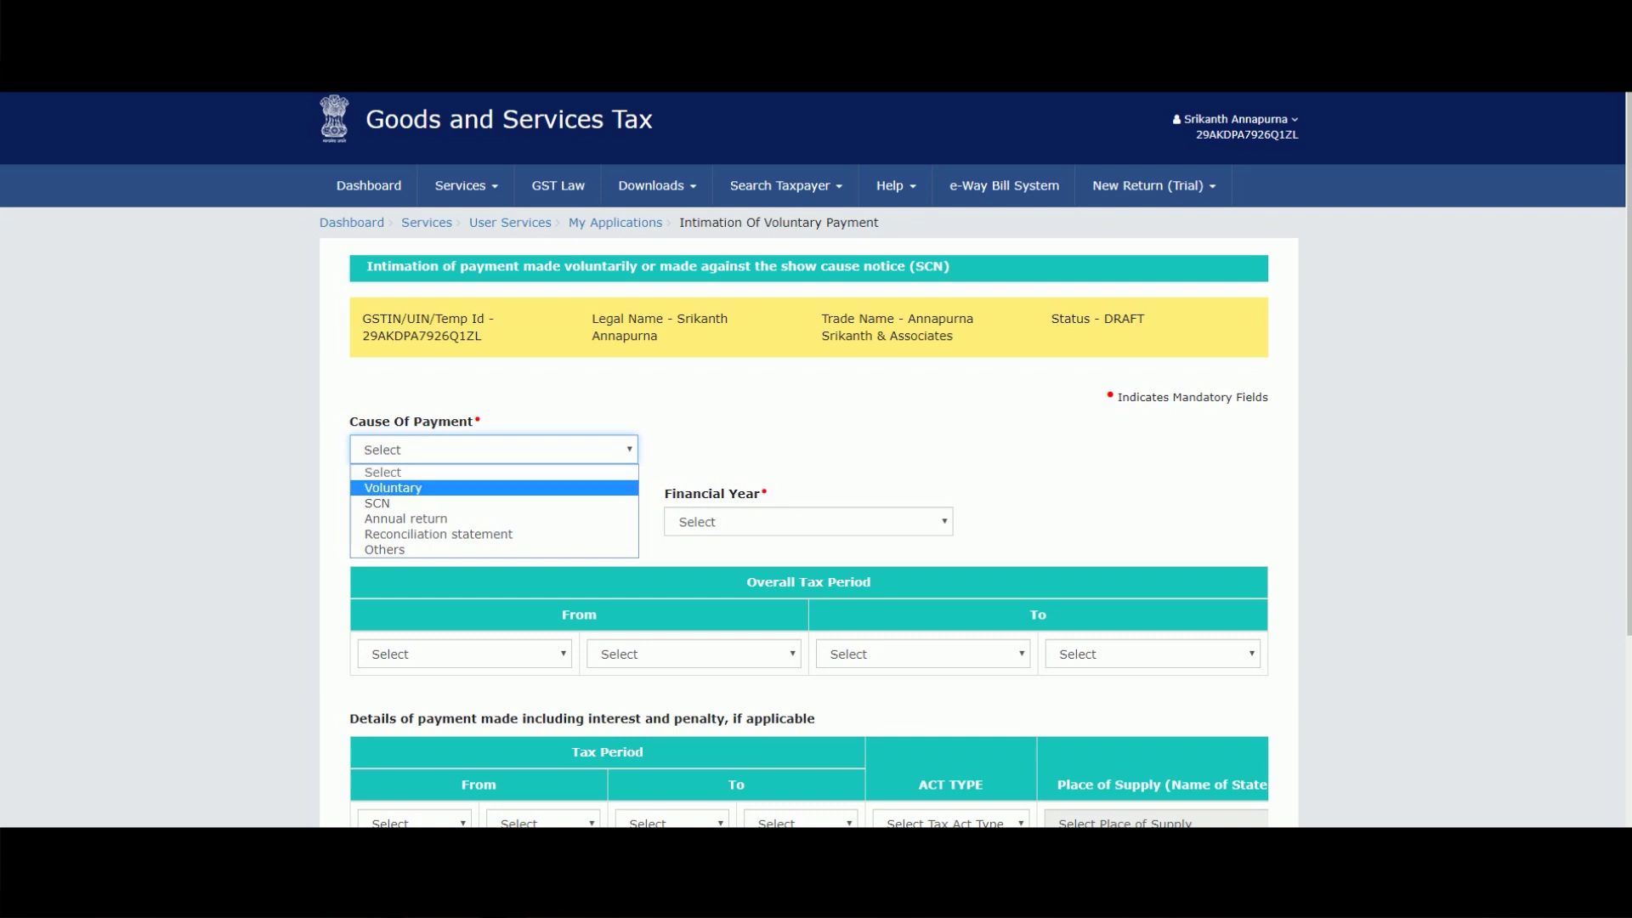
pyautogui.press('Return')
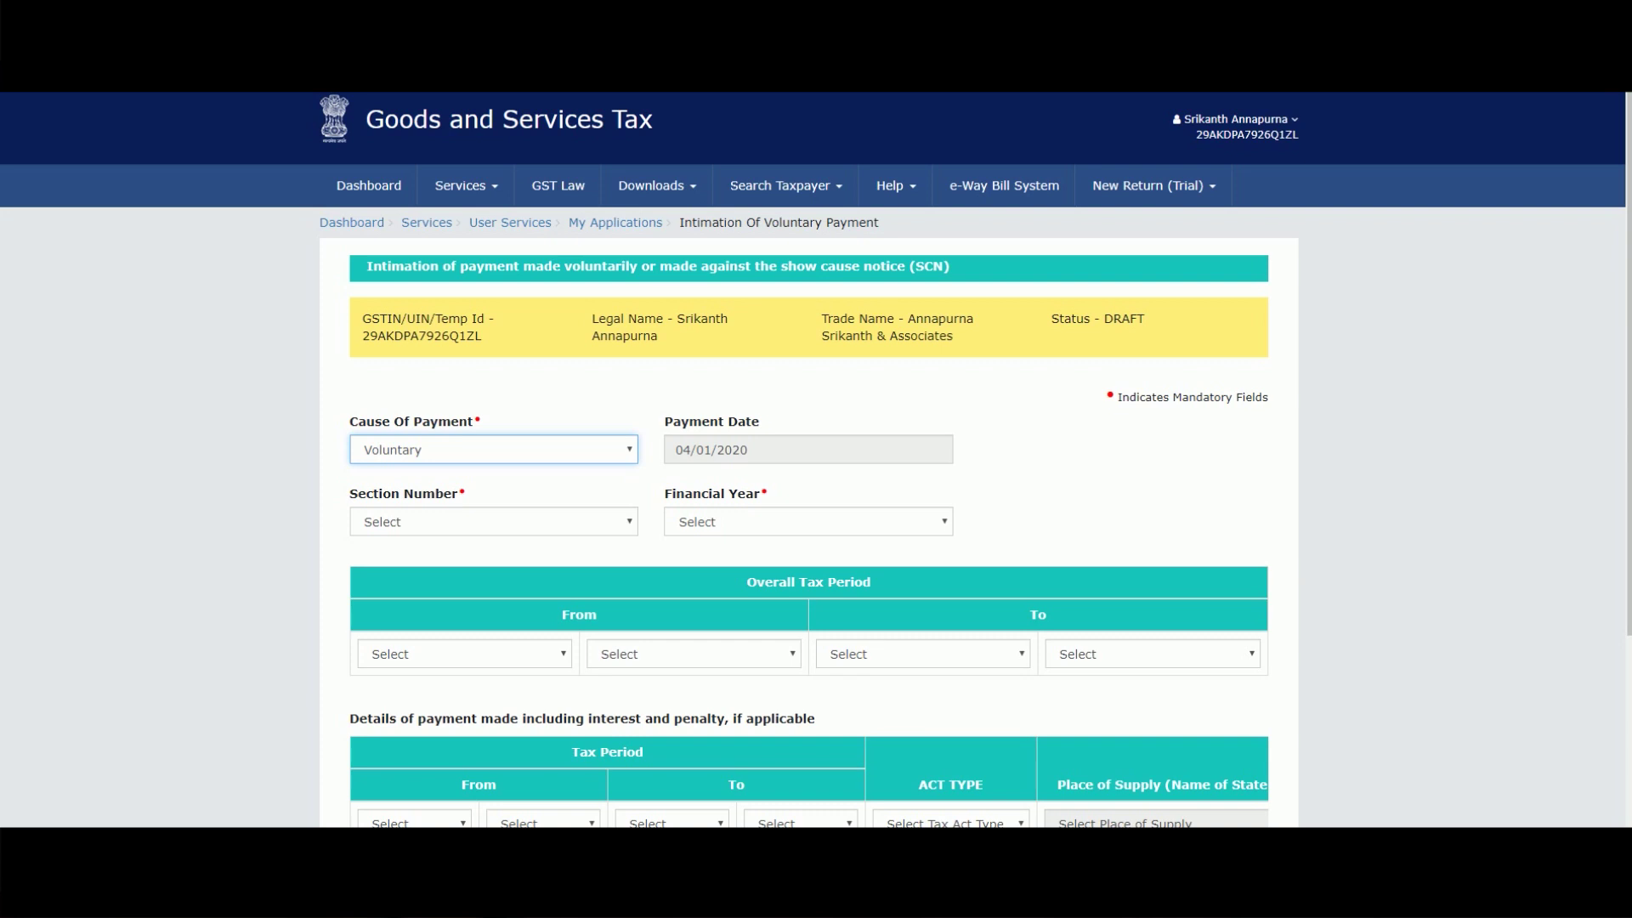
pyautogui.press('Tab')
pyautogui.hotkey('alt', 'Down')
pyautogui.press('Down')
pyautogui.press('Down')
pyautogui.press('Up')
pyautogui.press('Return')
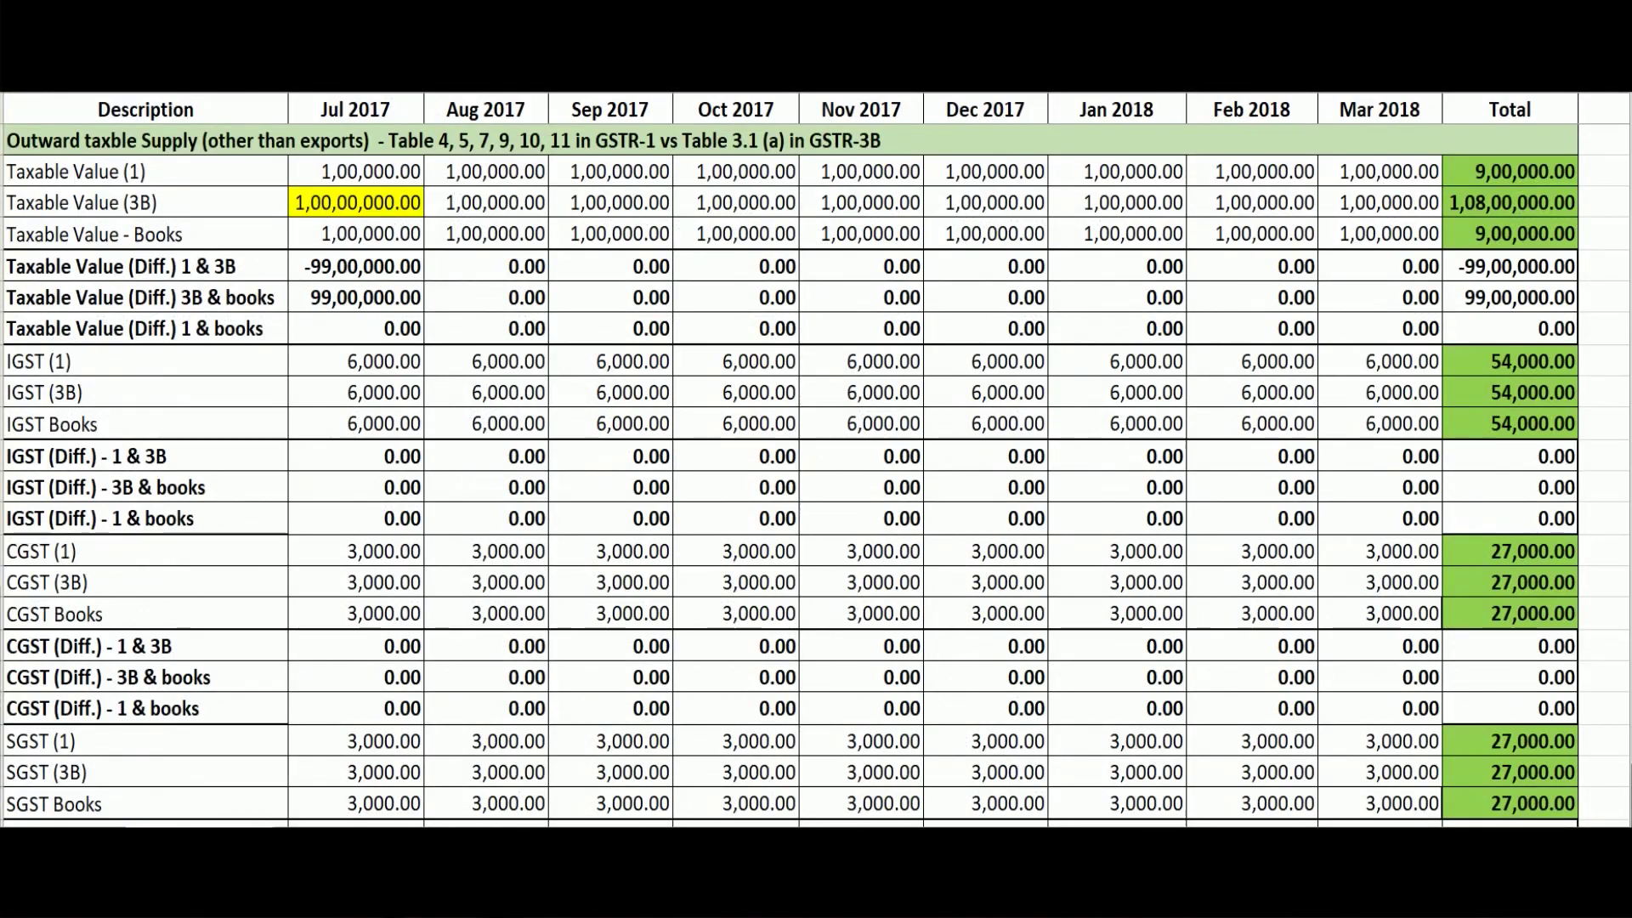
pyautogui.click(735, 110)
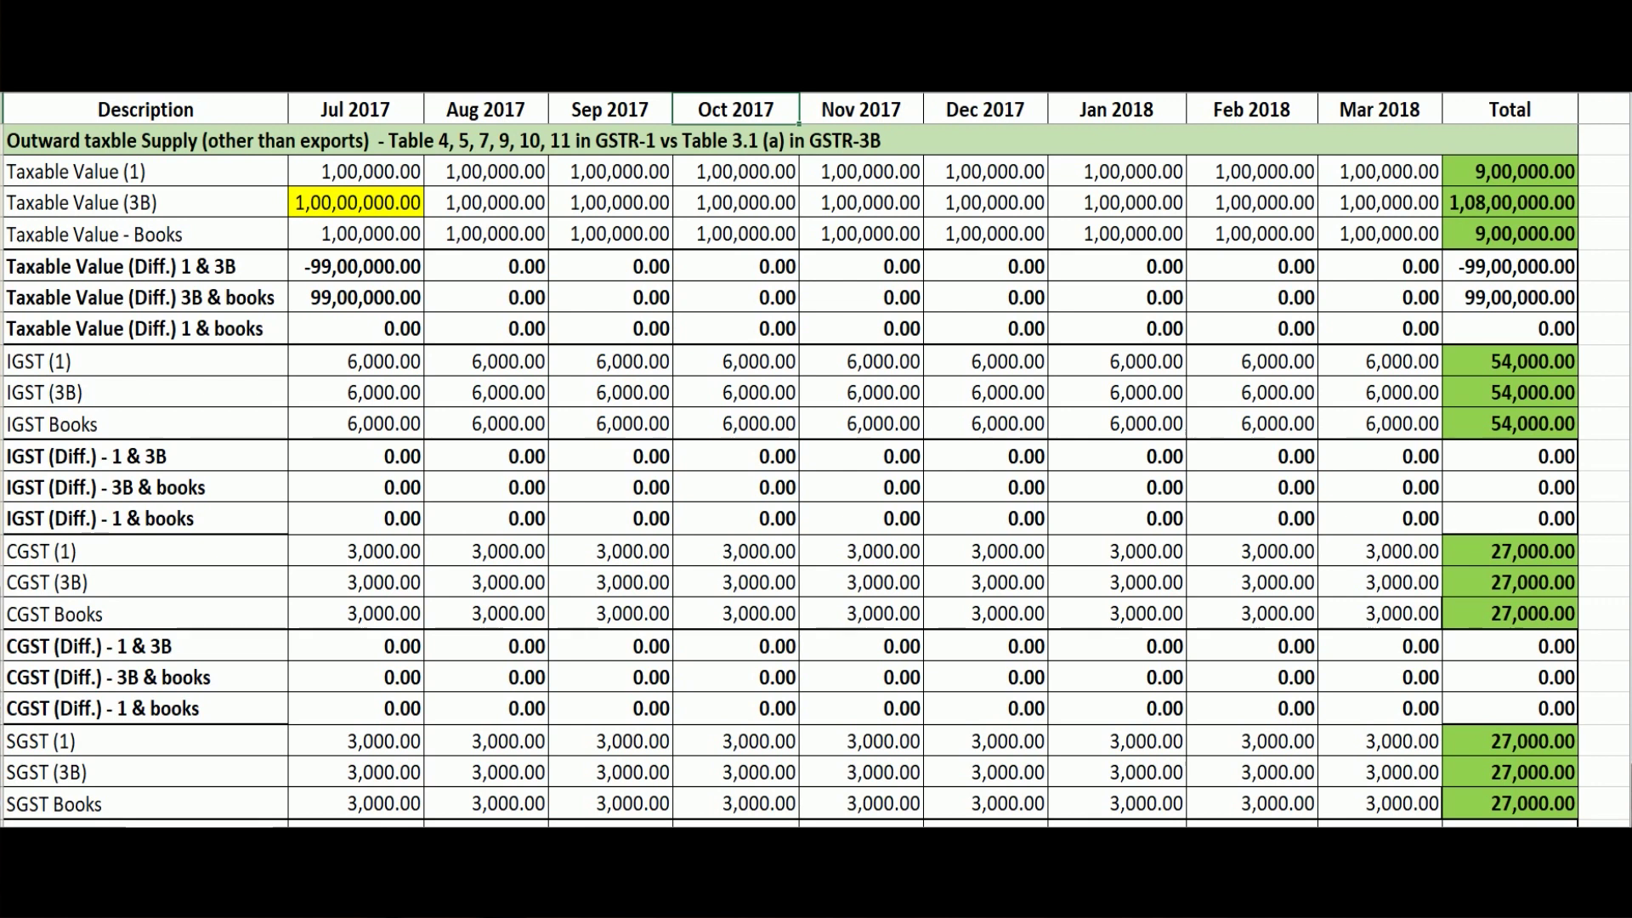
pyautogui.click(355, 171)
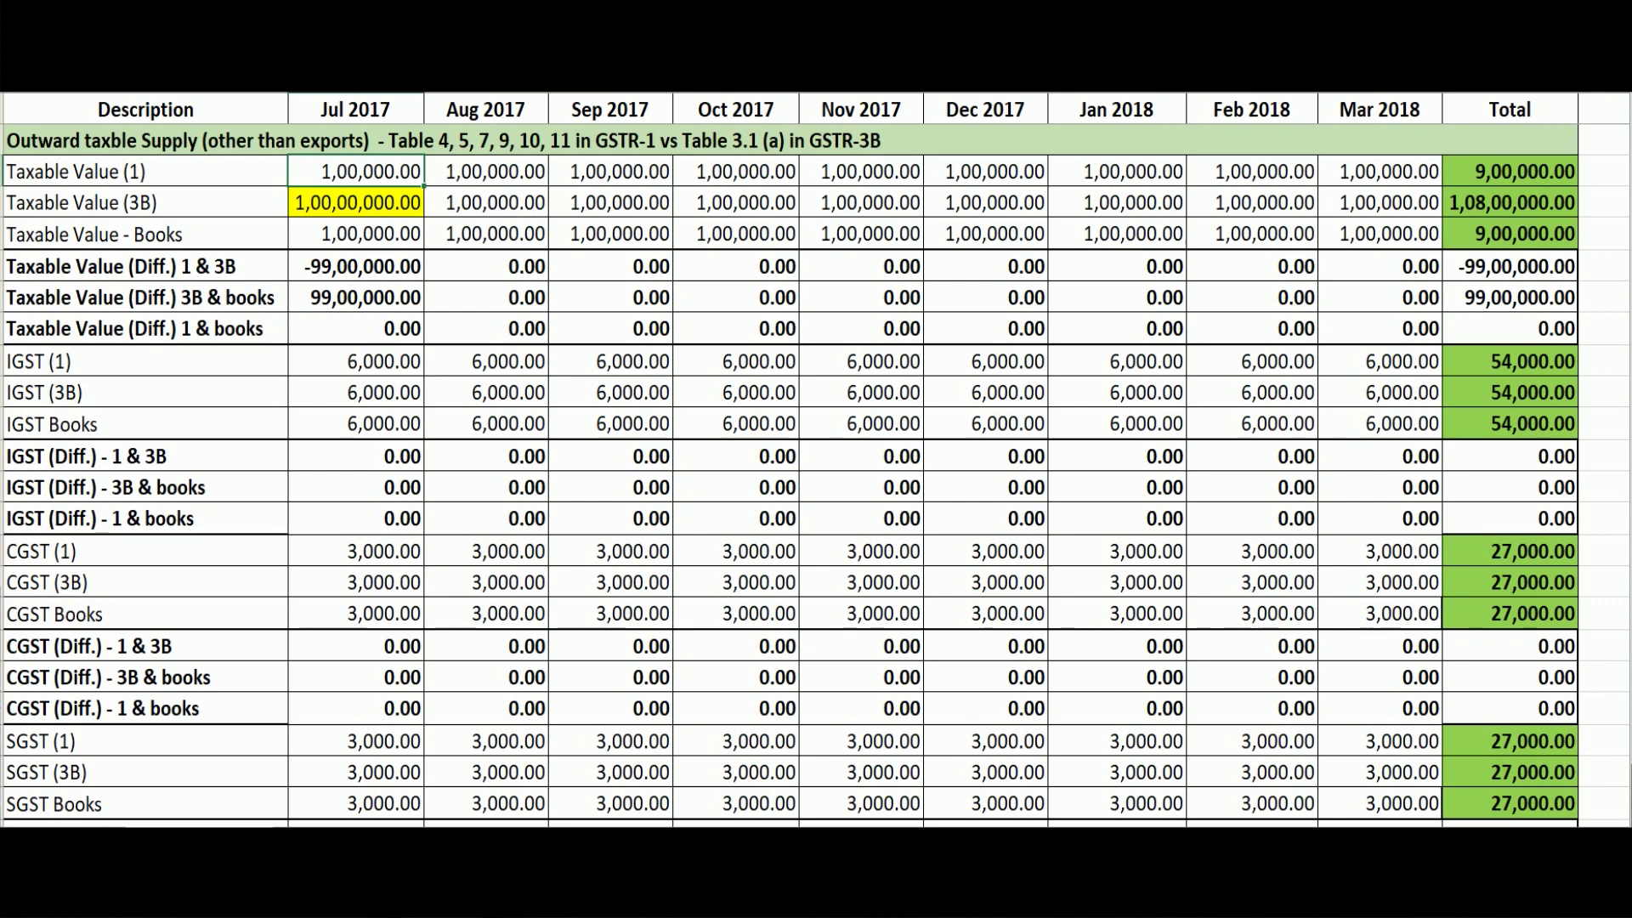
pyautogui.click(355, 203)
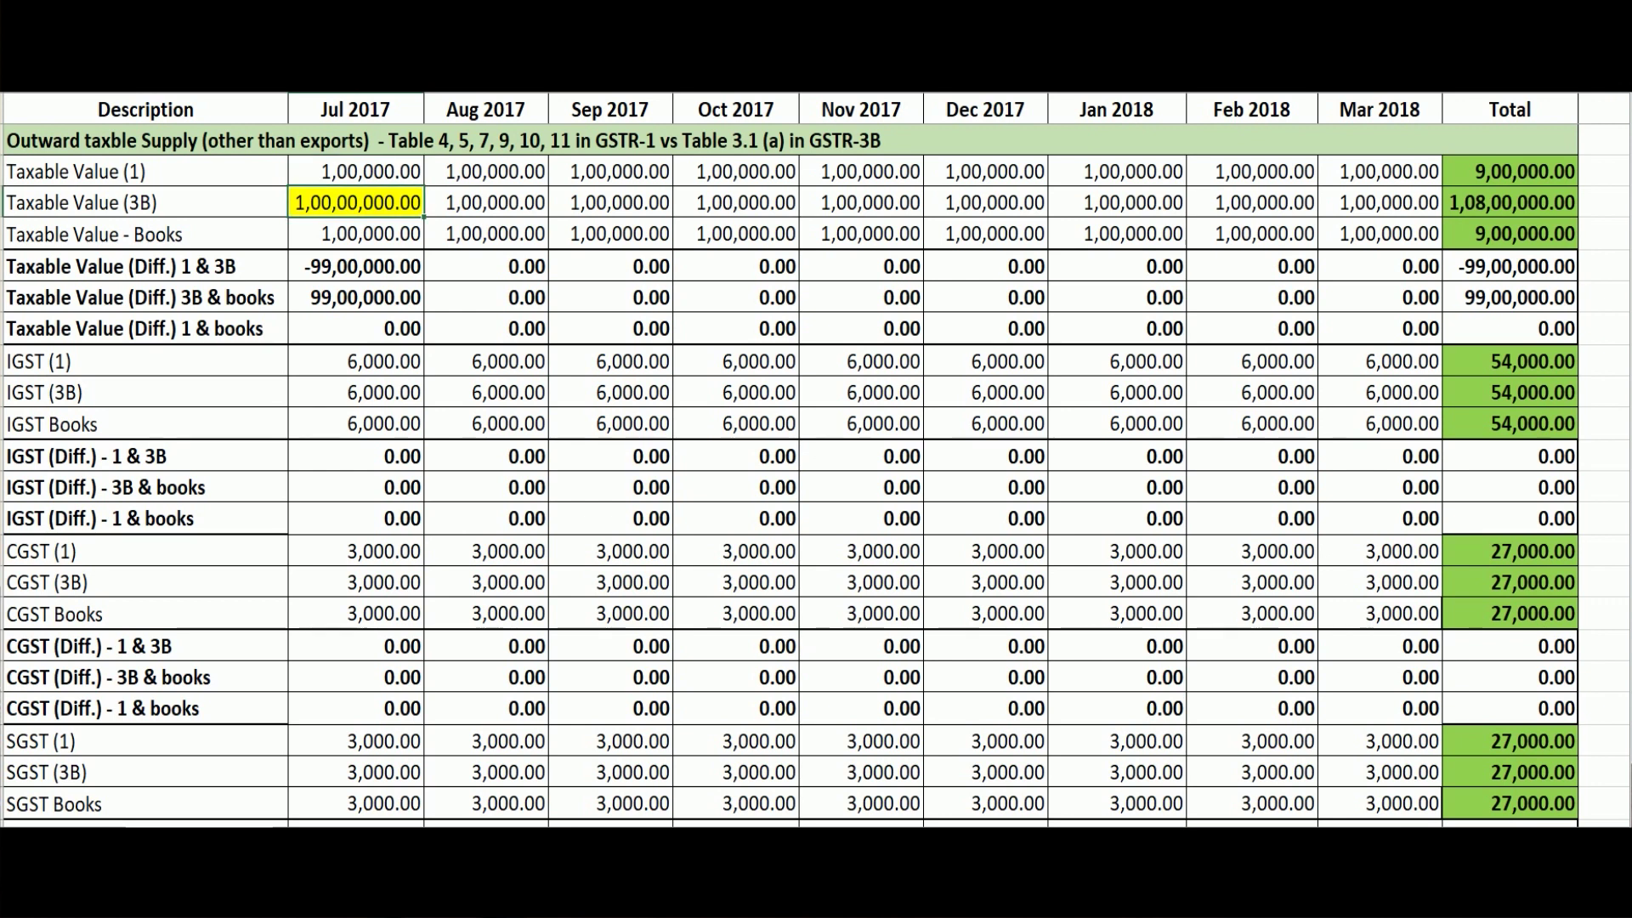
pyautogui.scroll(-1, 816, 468)
pyautogui.scroll(1, 817, 468)
pyautogui.scroll(-2, 816, 467)
pyautogui.scroll(-5, 816, 476)
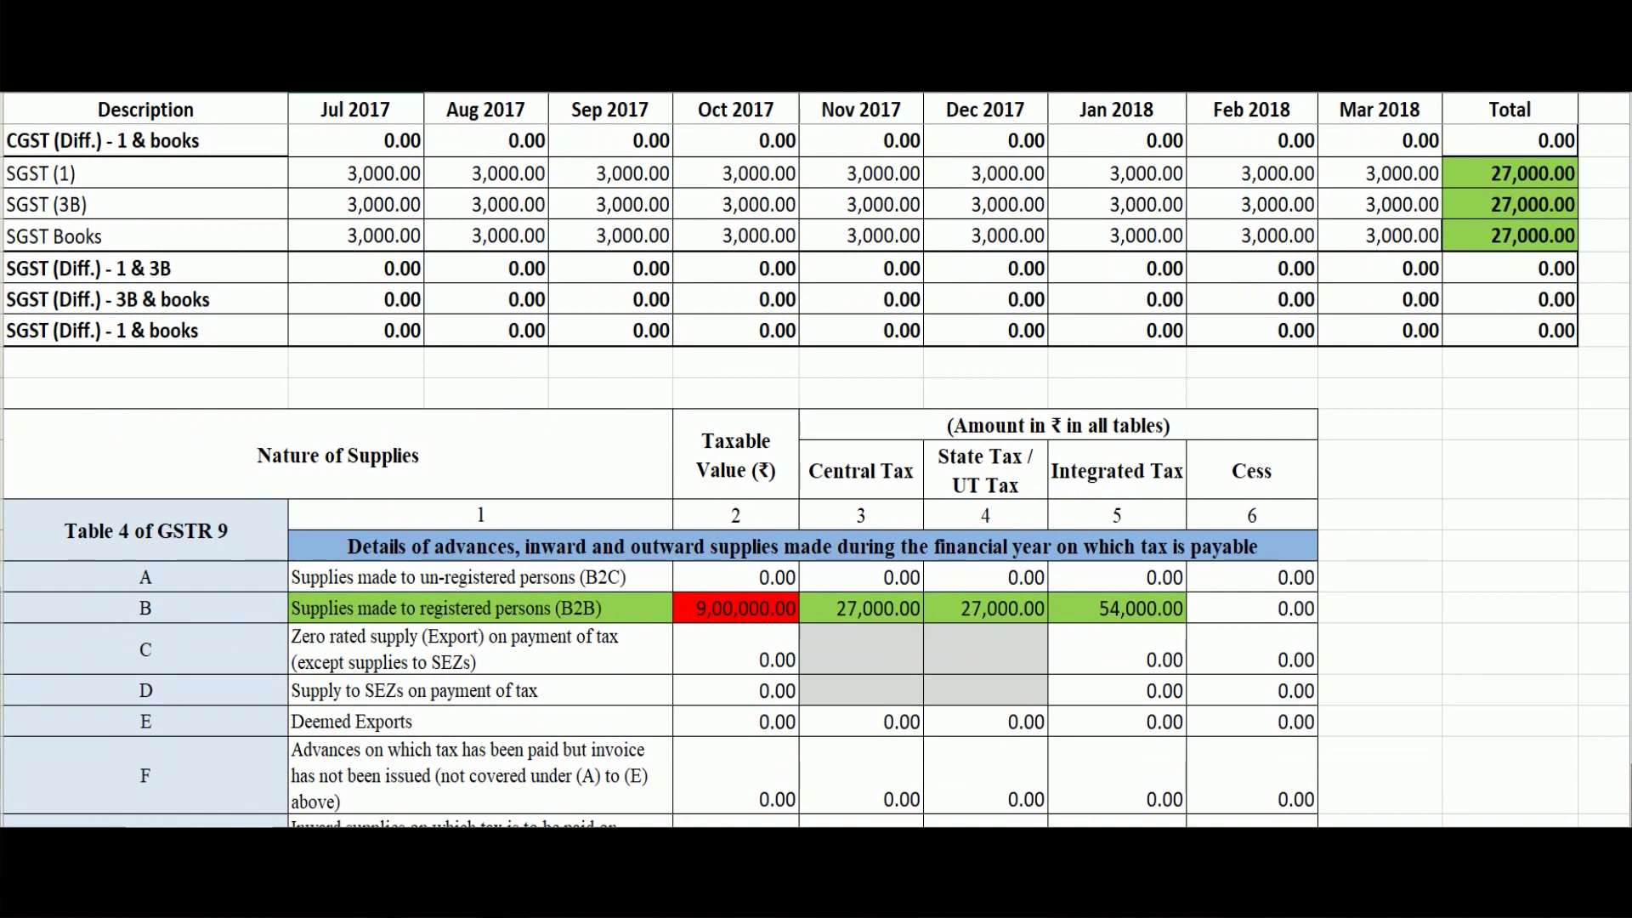
pyautogui.click(735, 608)
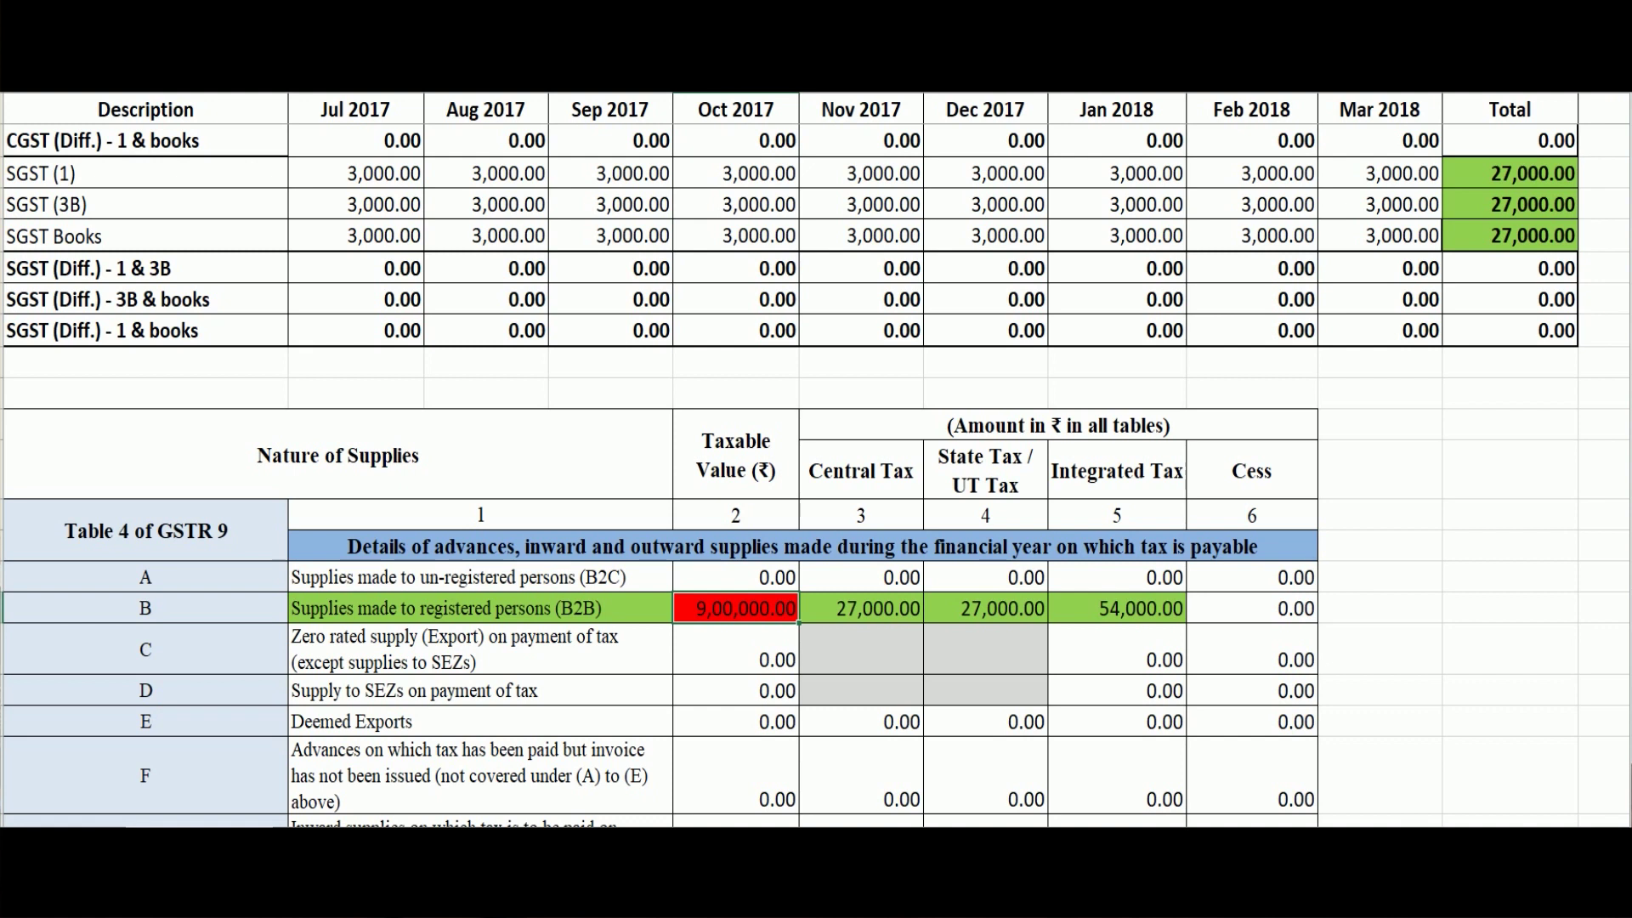
pyautogui.hotkey('ctrl', 'pagedown')
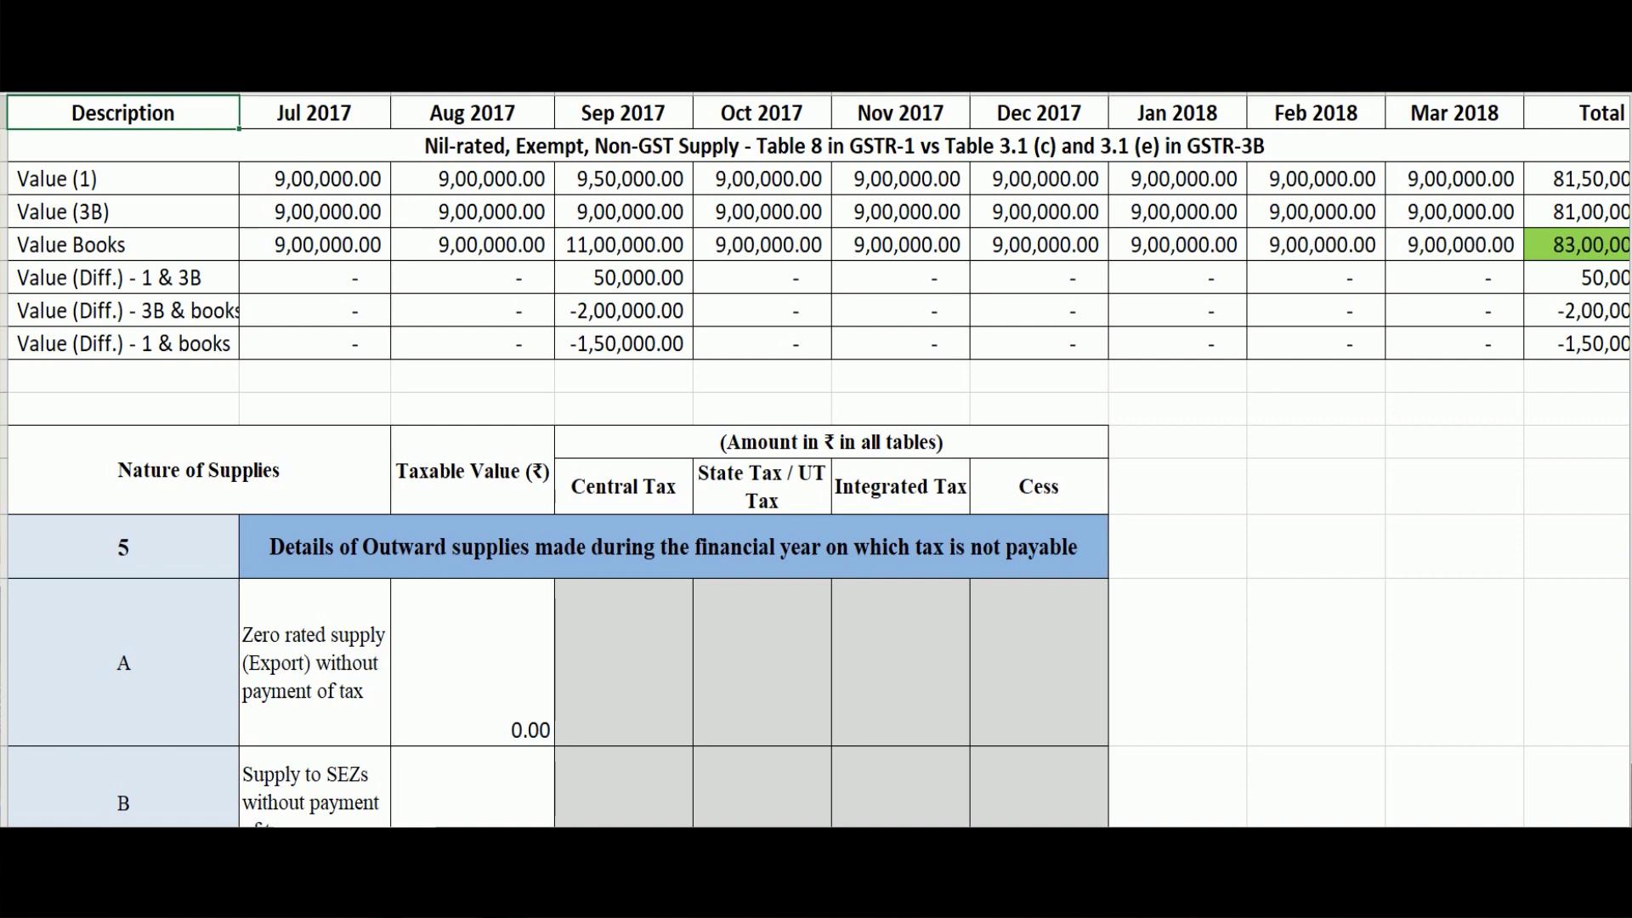
pyautogui.hscroll(3, 816, 459)
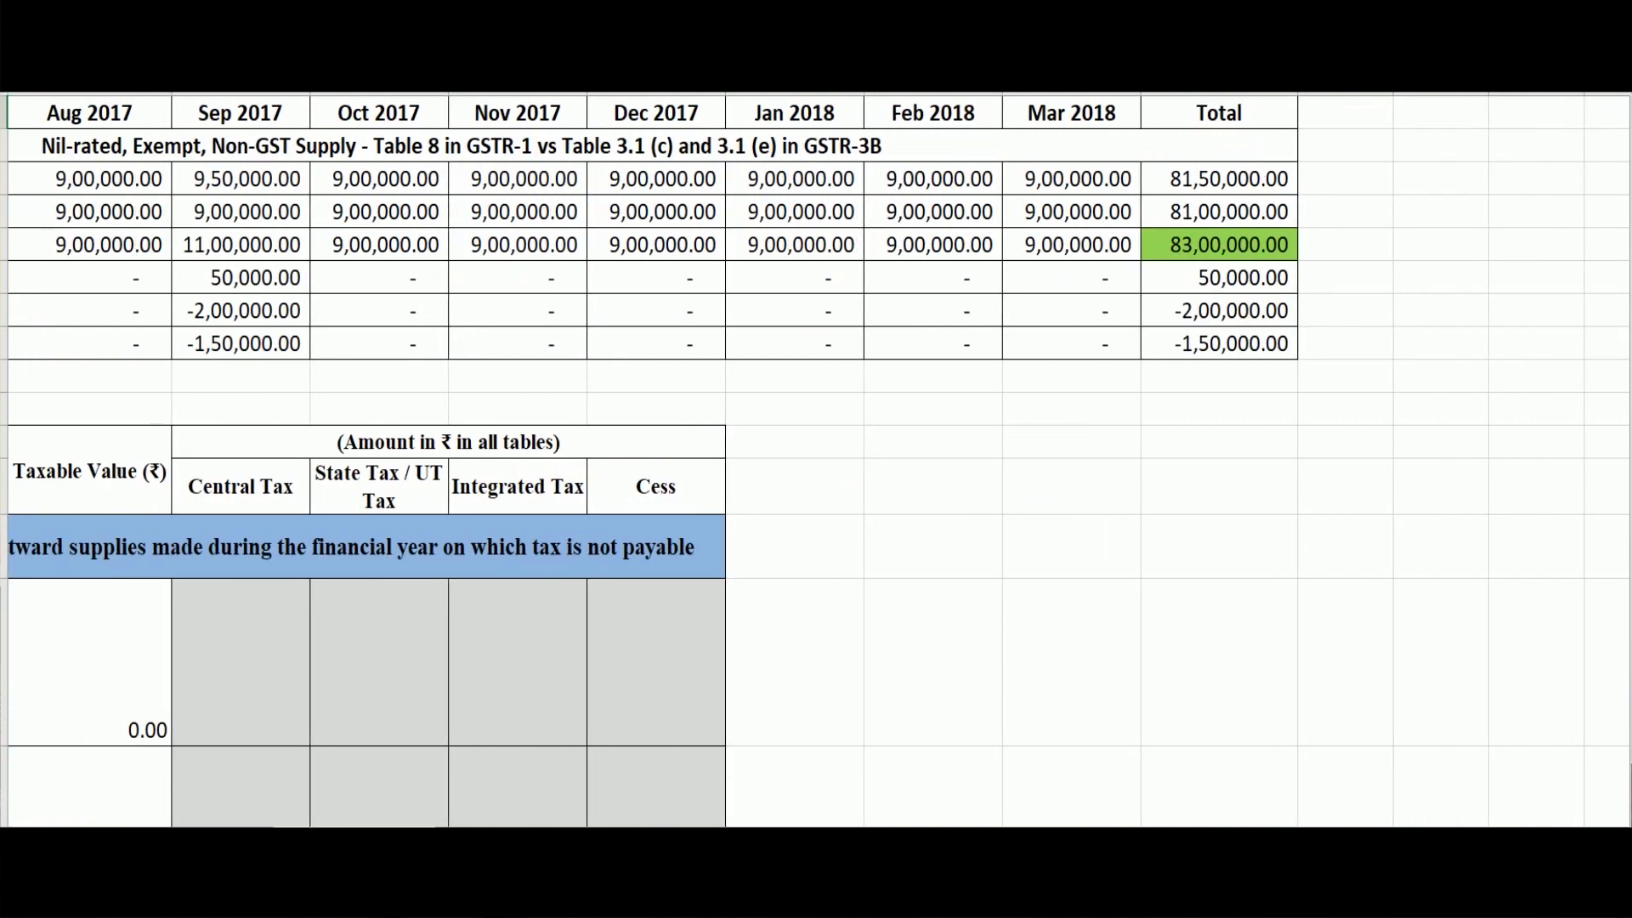
pyautogui.click(1219, 179)
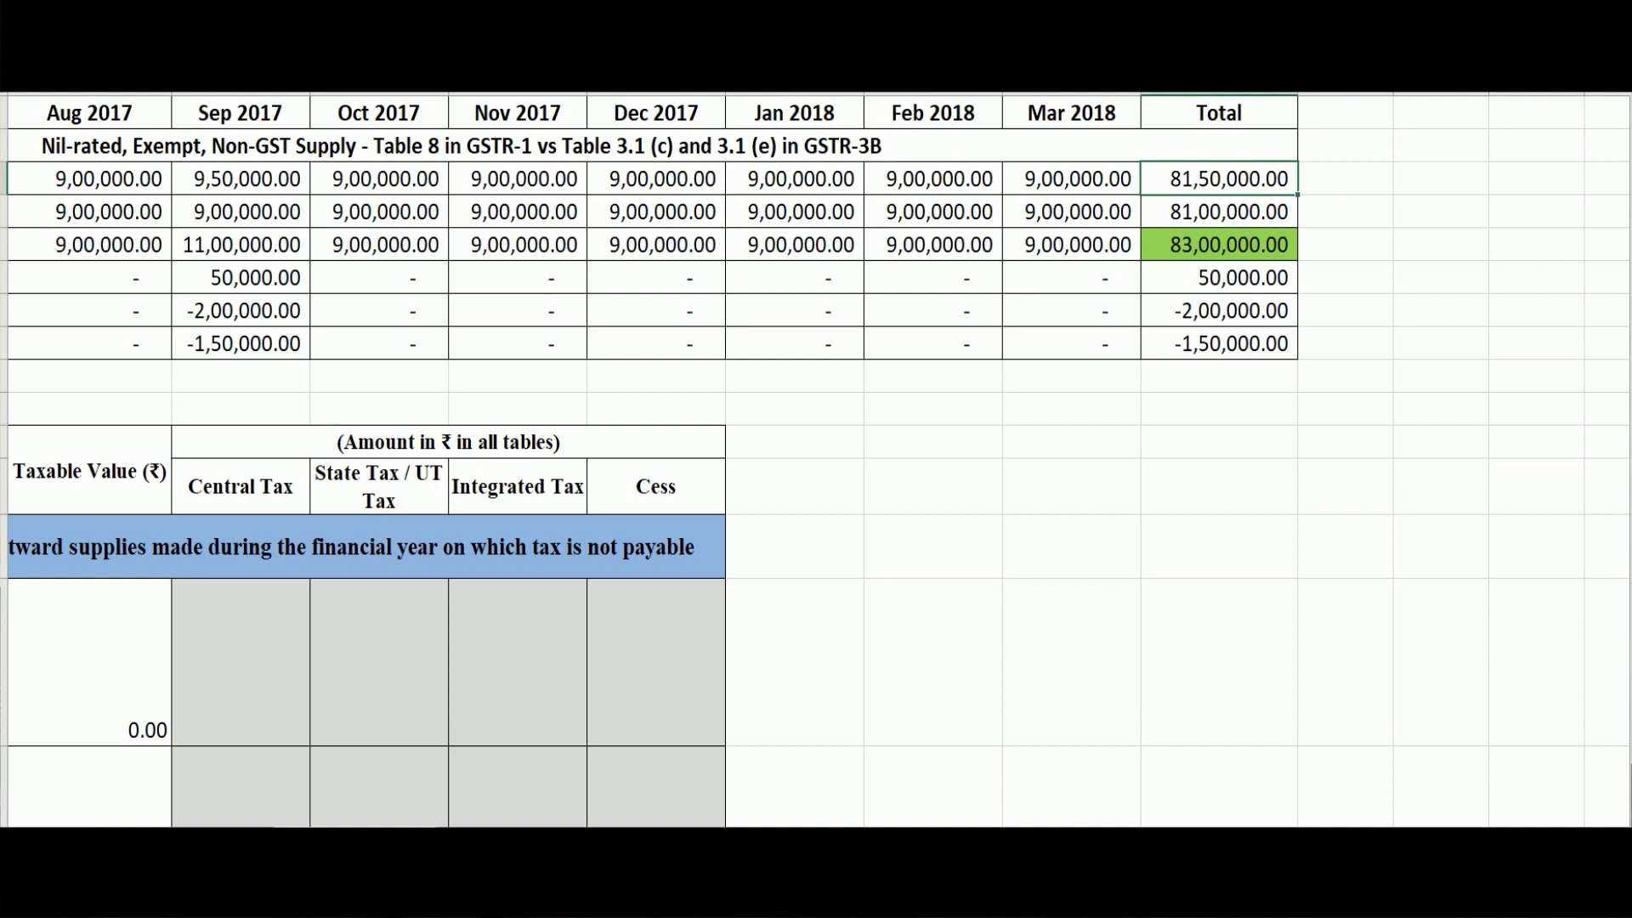
pyautogui.click(1219, 212)
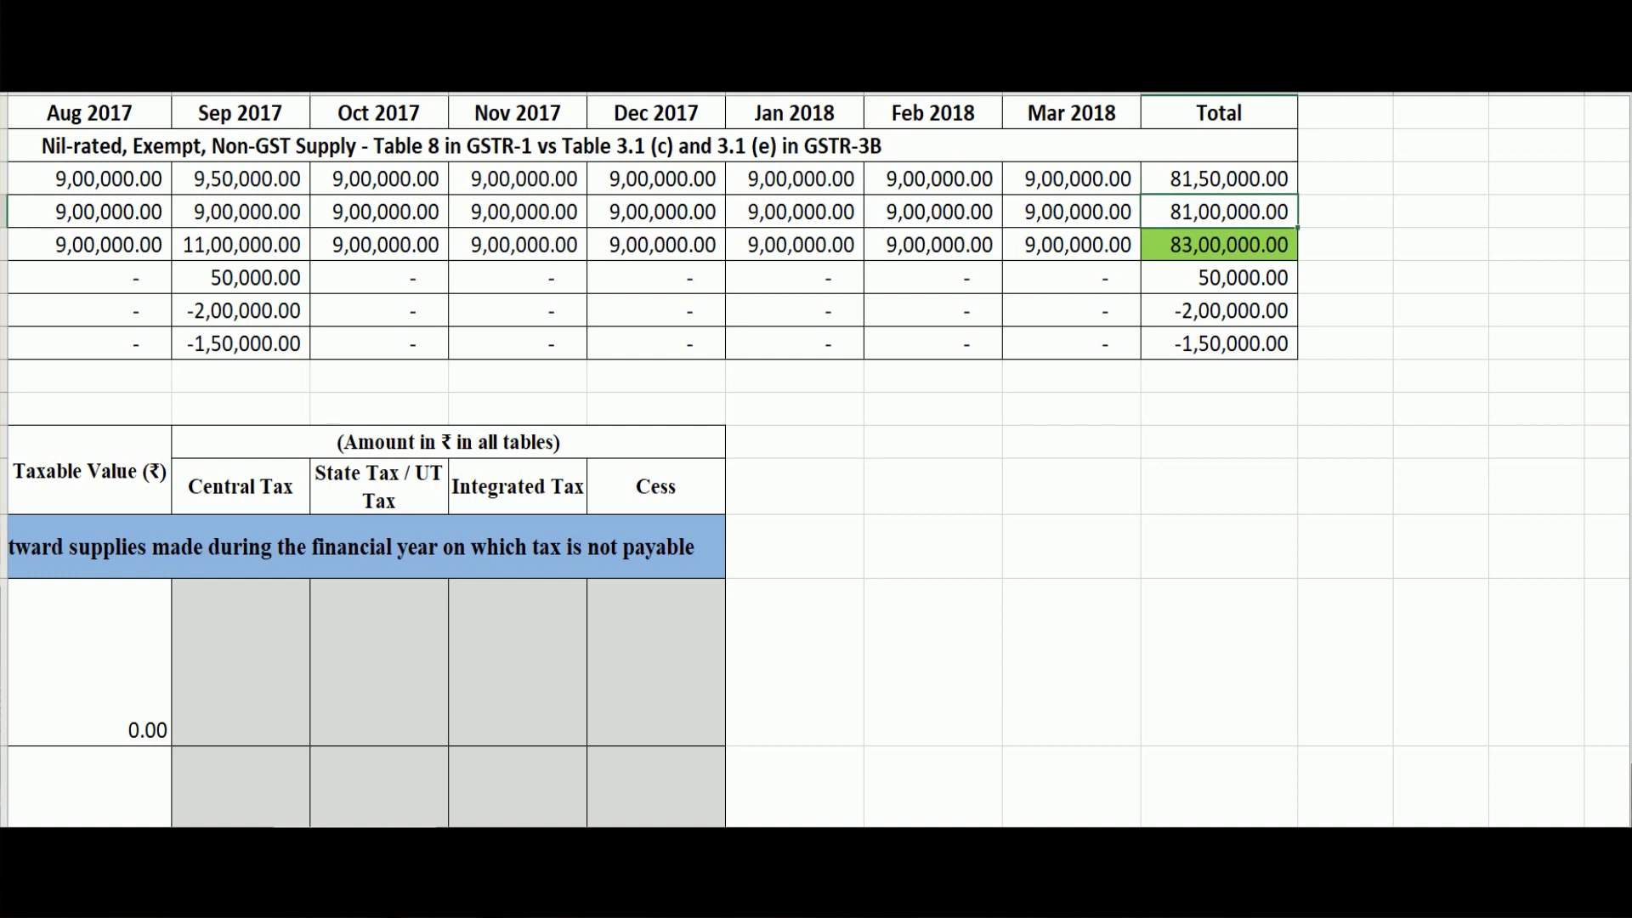
pyautogui.click(1219, 245)
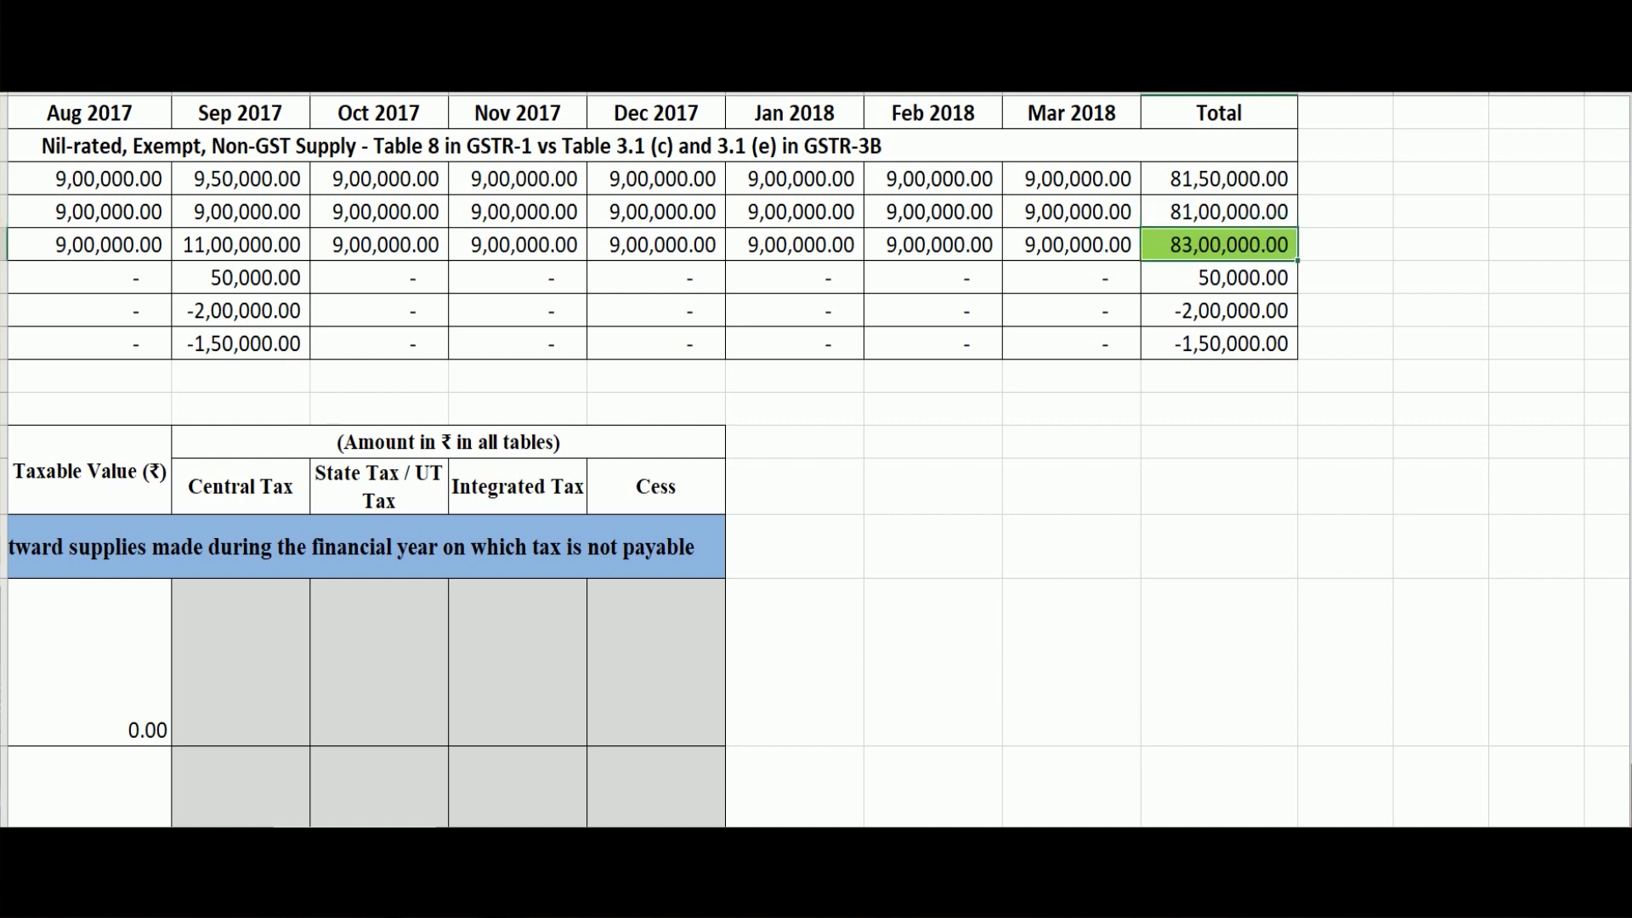
pyautogui.hscroll(-2, 816, 459)
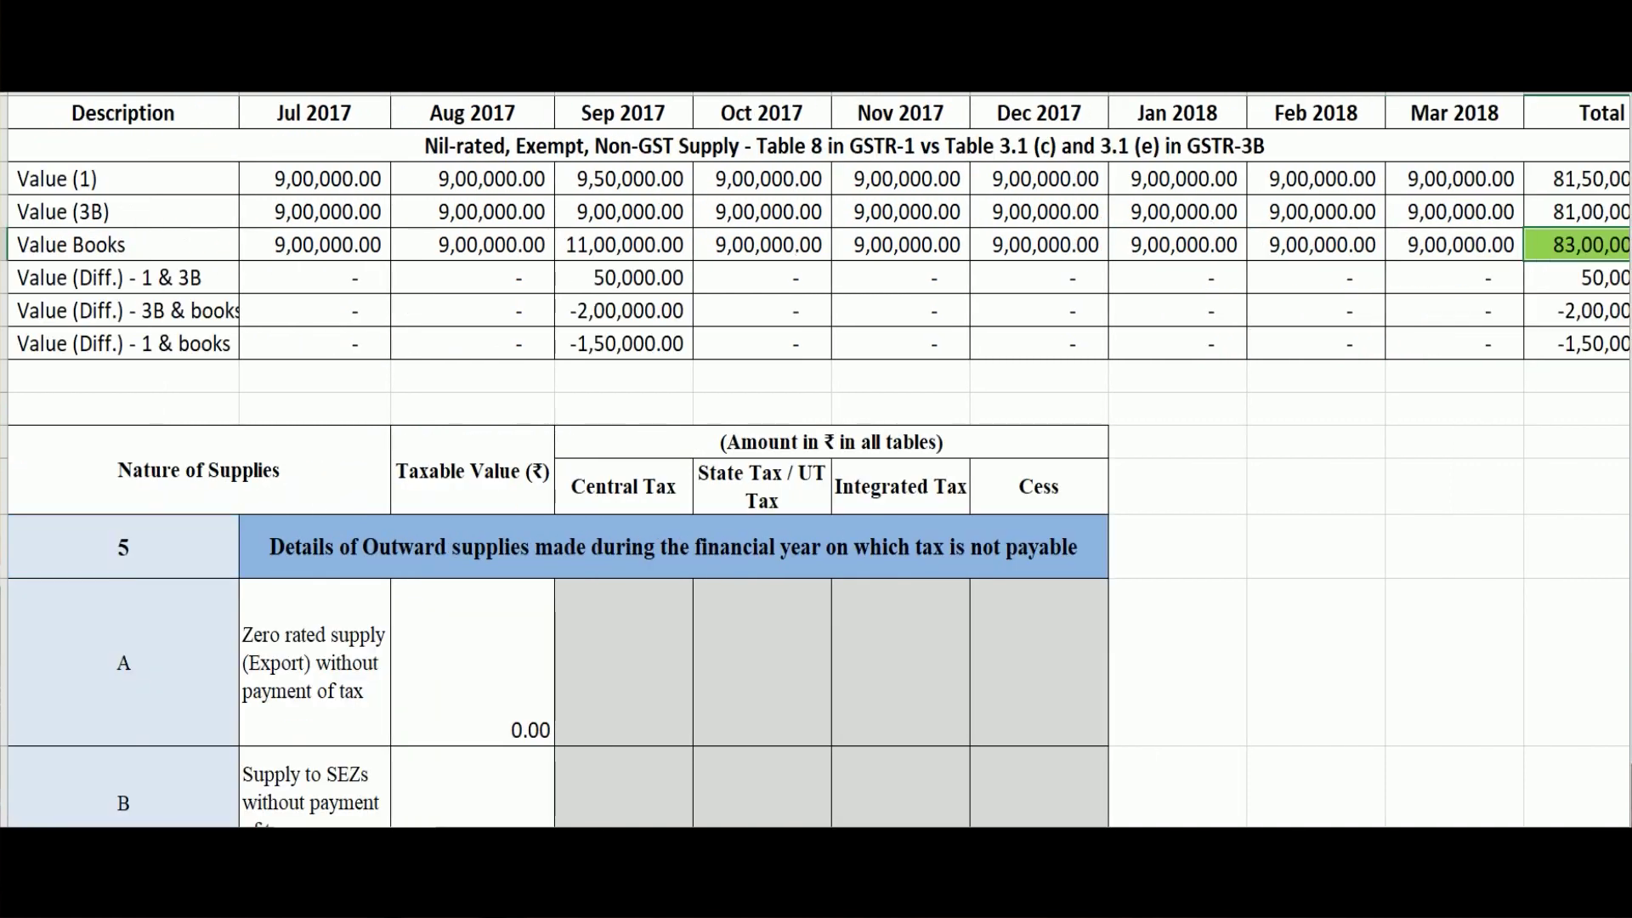
pyautogui.scroll(-4, 816, 459)
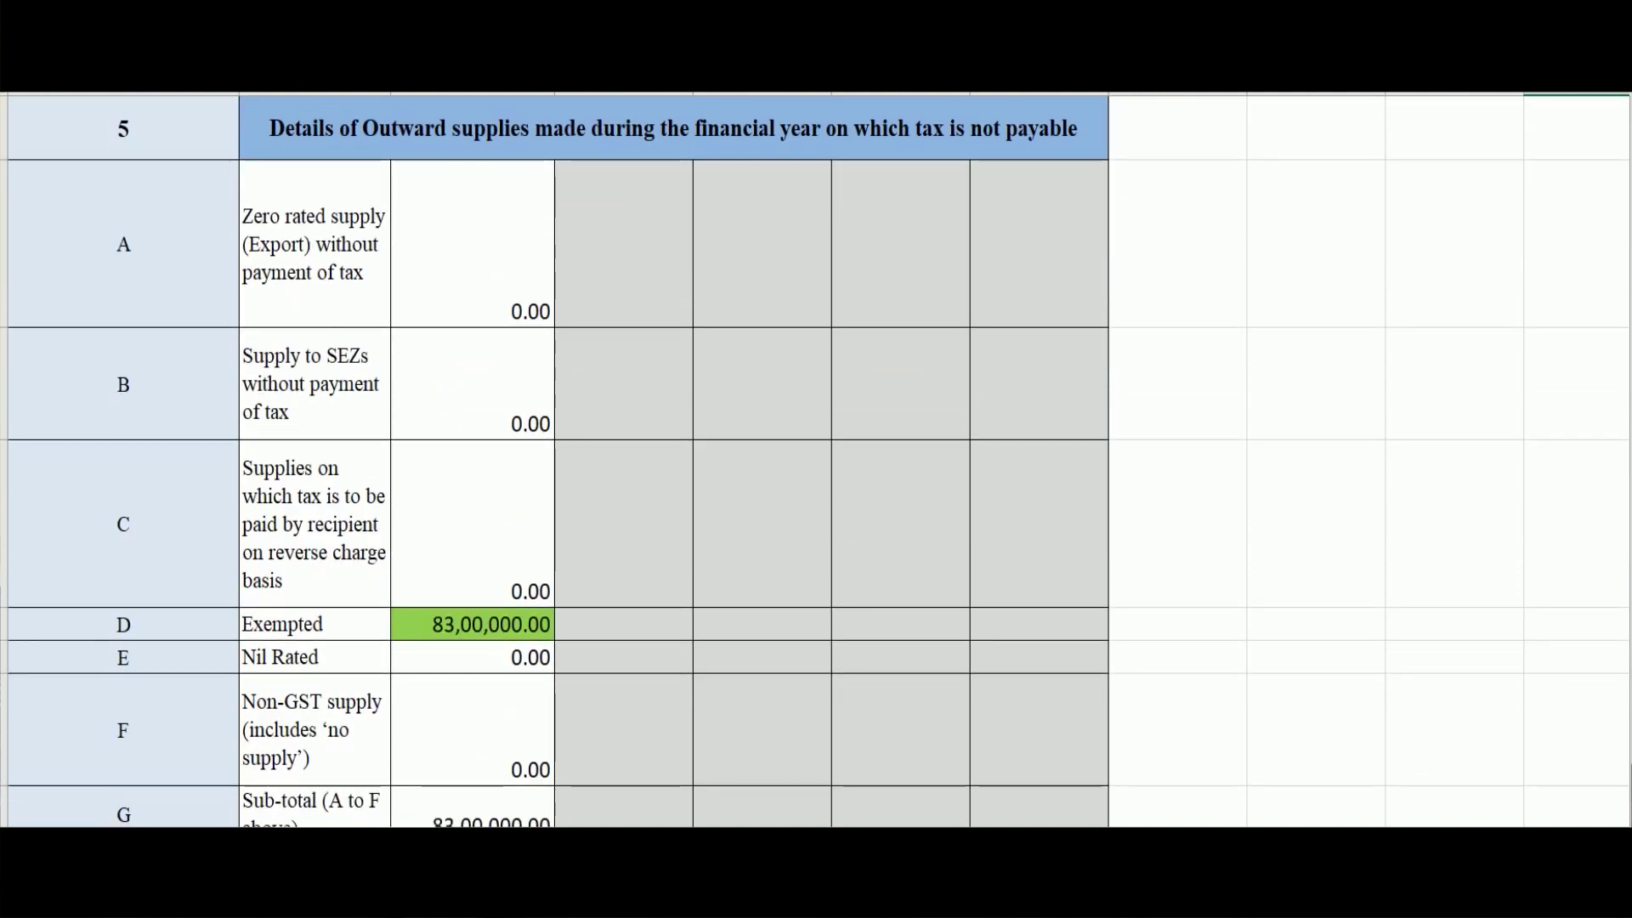
pyautogui.click(473, 624)
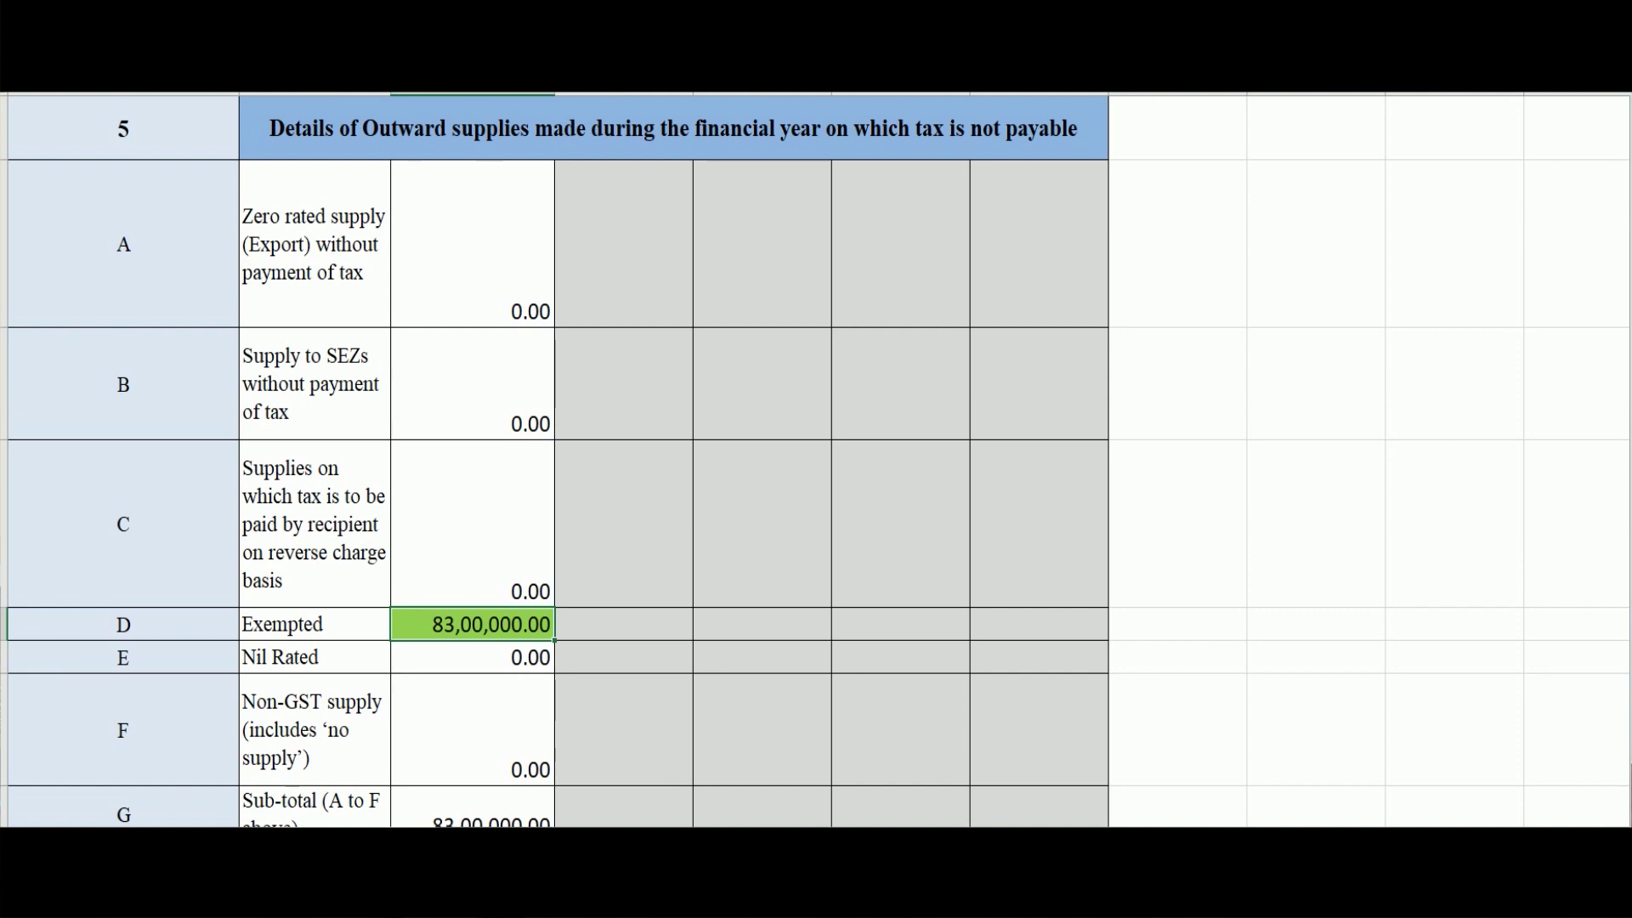
pyautogui.scroll(-3, 816, 459)
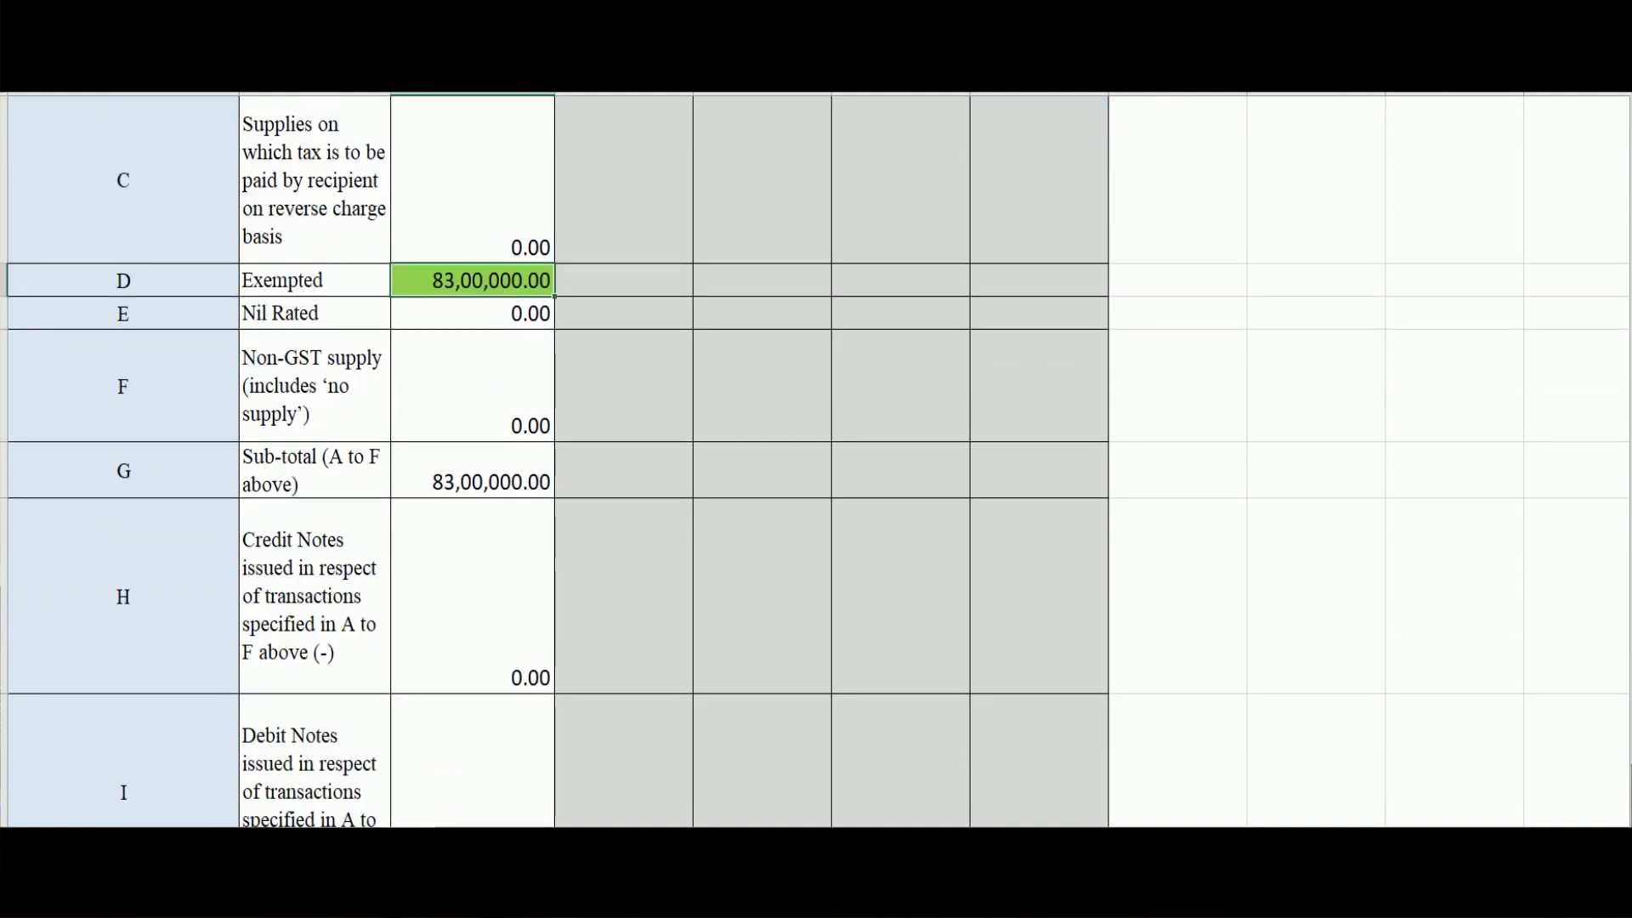
pyautogui.scroll(-5, 816, 459)
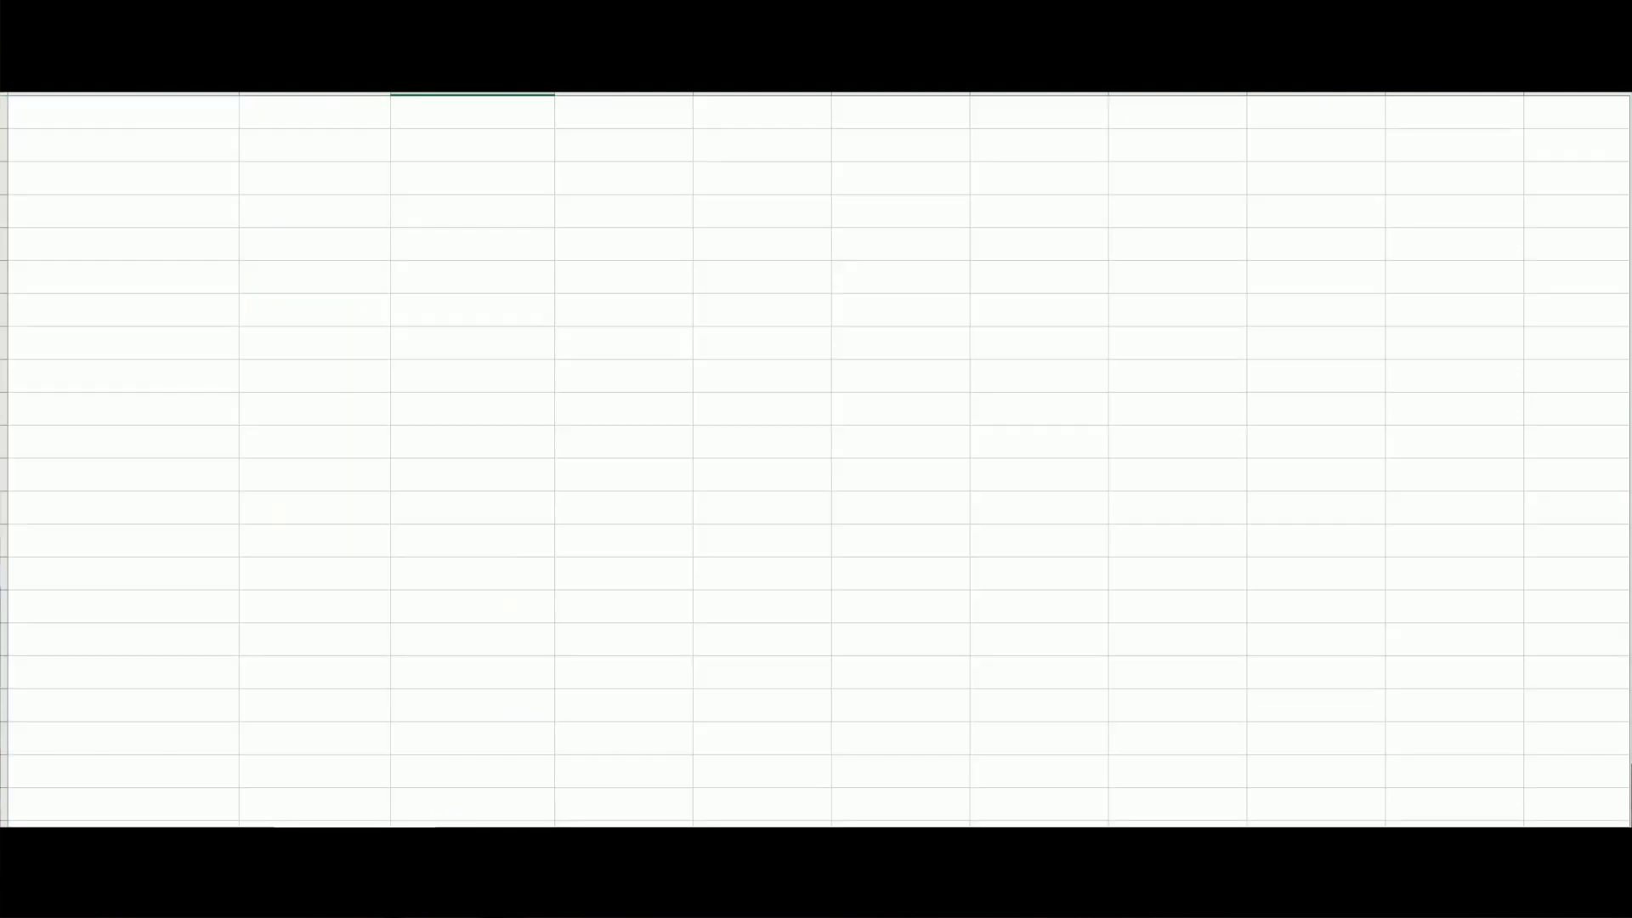
pyautogui.scroll(3, 816, 459)
# Check the Jul 2017 IGST Books value for imported goods in the reconciliation sheet.
pyautogui.scroll(5, 816, 459)
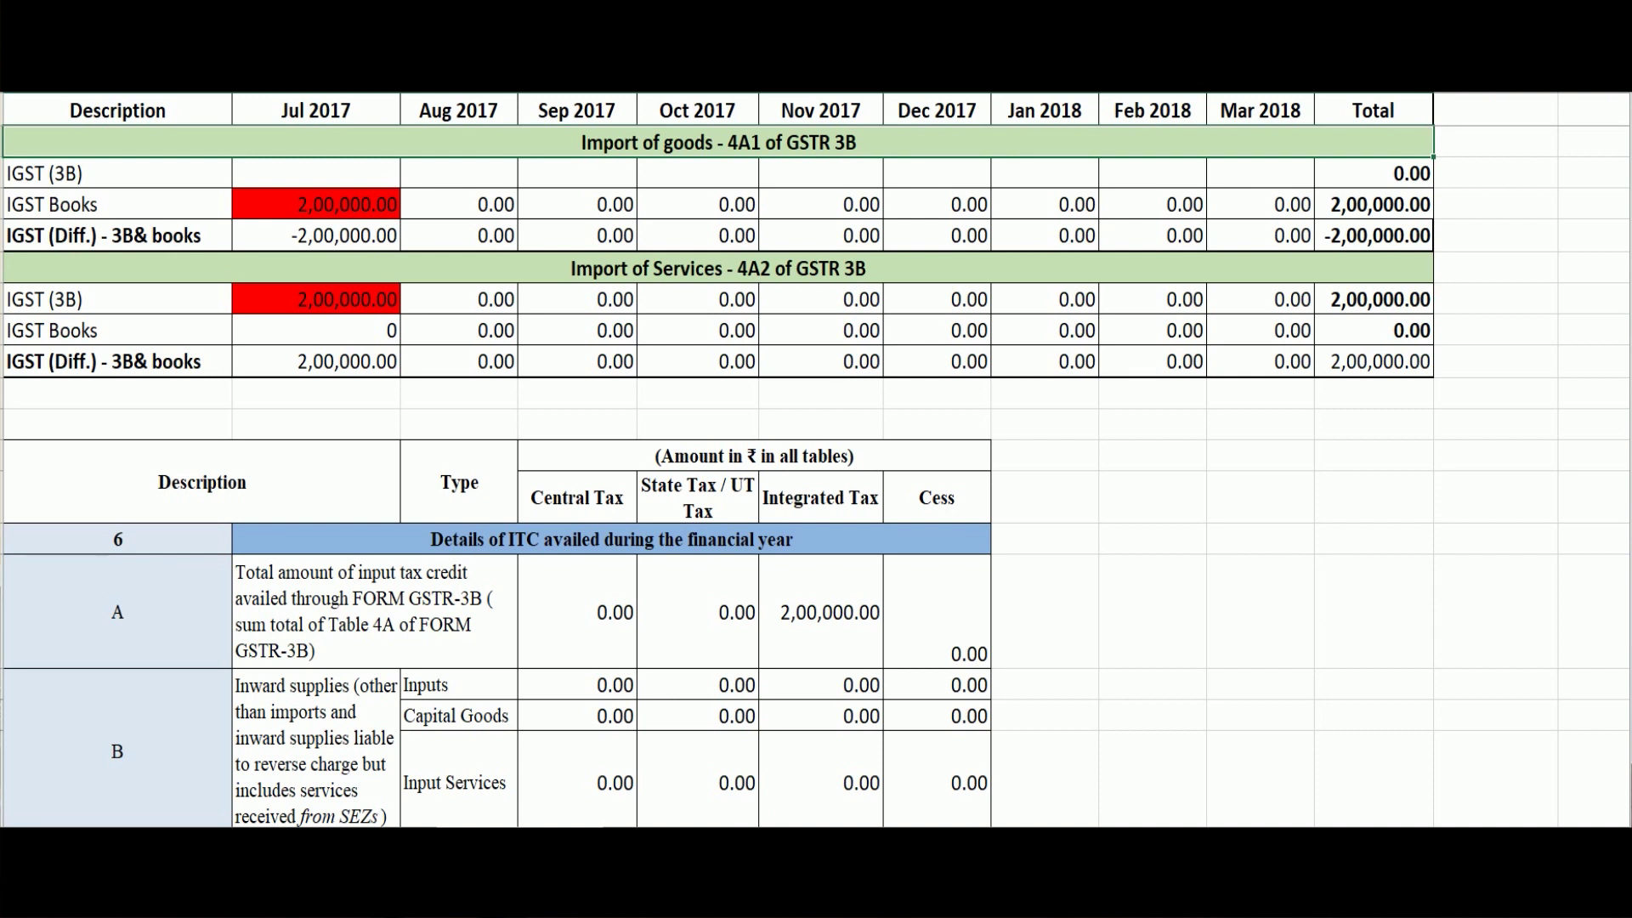
pyautogui.click(315, 204)
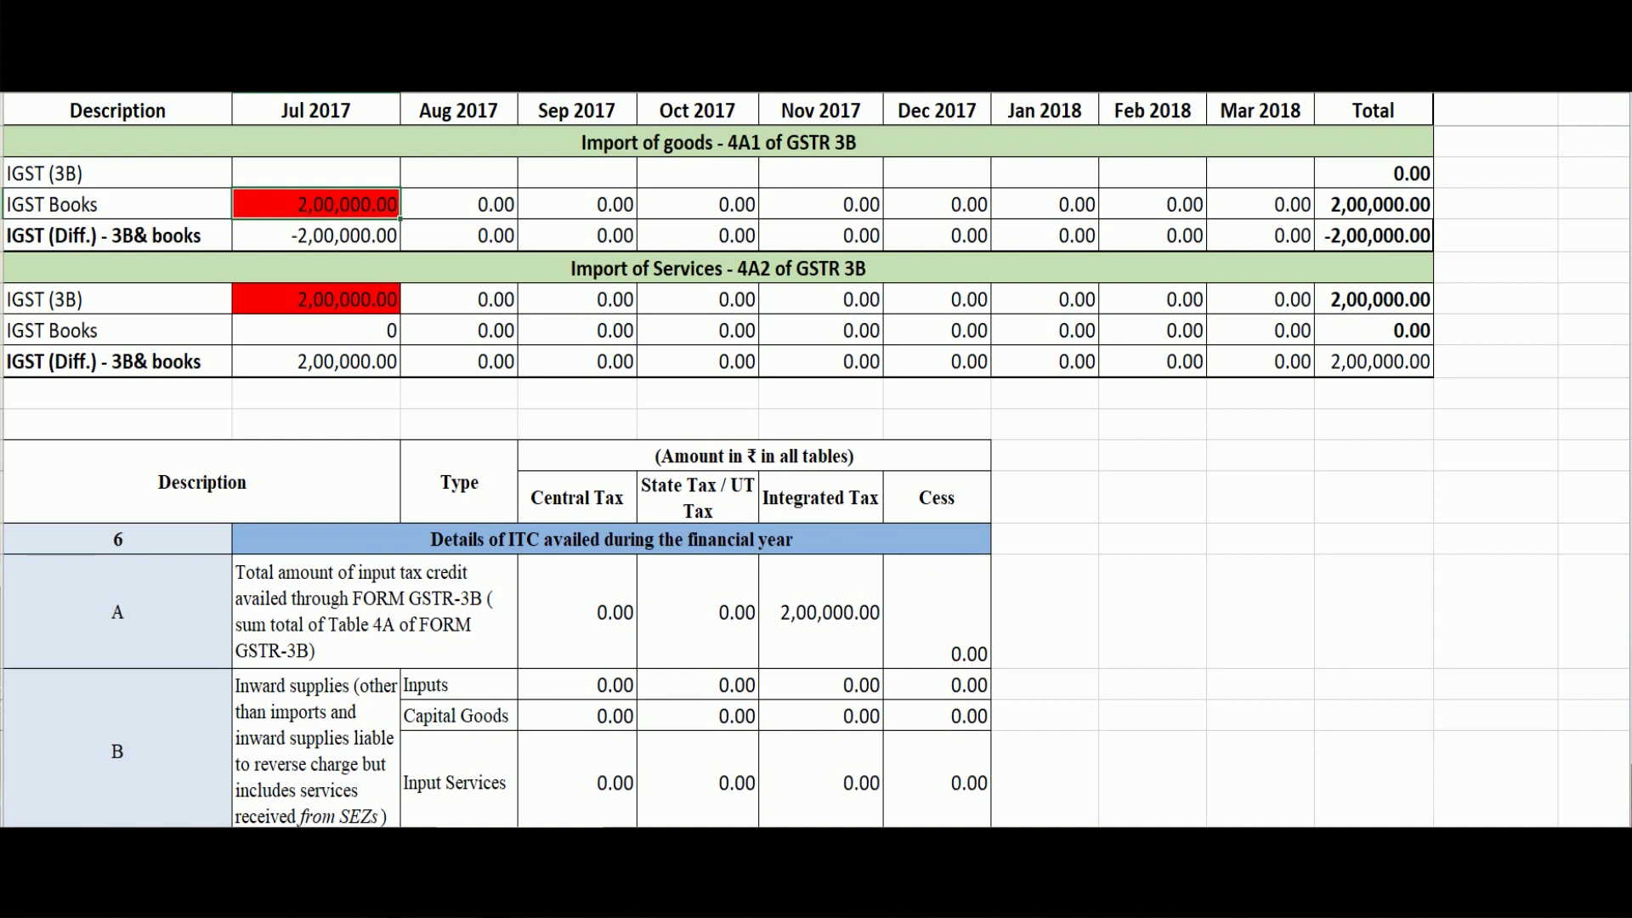
pyautogui.scroll(-1, 816, 459)
pyautogui.scroll(1, 817, 459)
pyautogui.scroll(-5, 816, 459)
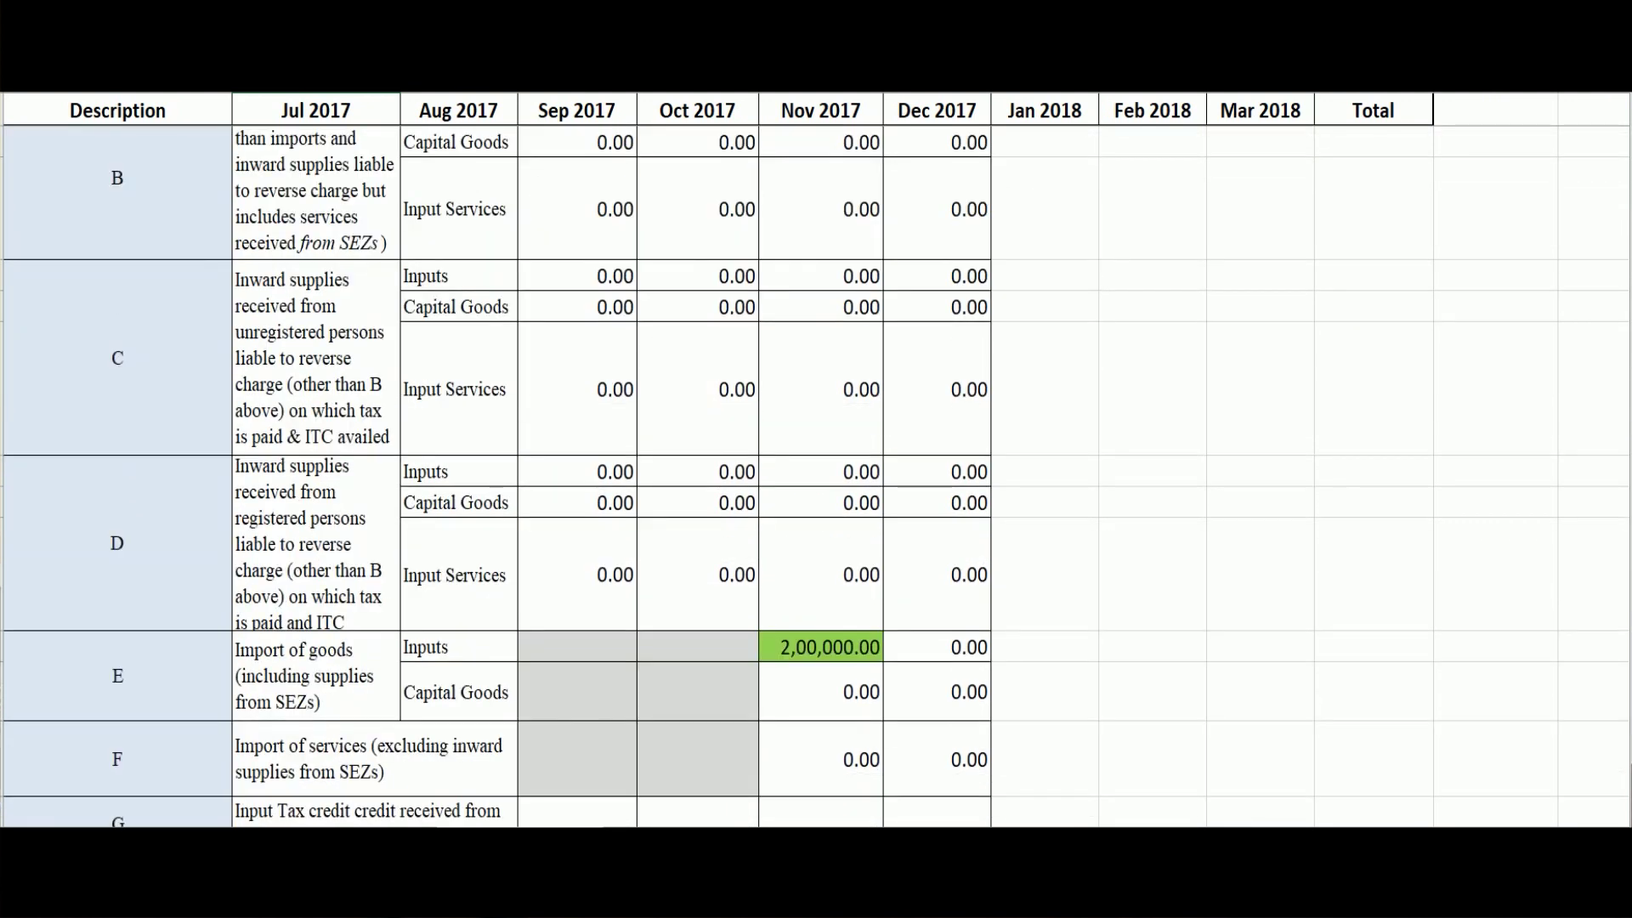
# Review Table 6 ITC: 2,00,000 integrated tax on imported goods and the import-of-services row.
pyautogui.click(821, 647)
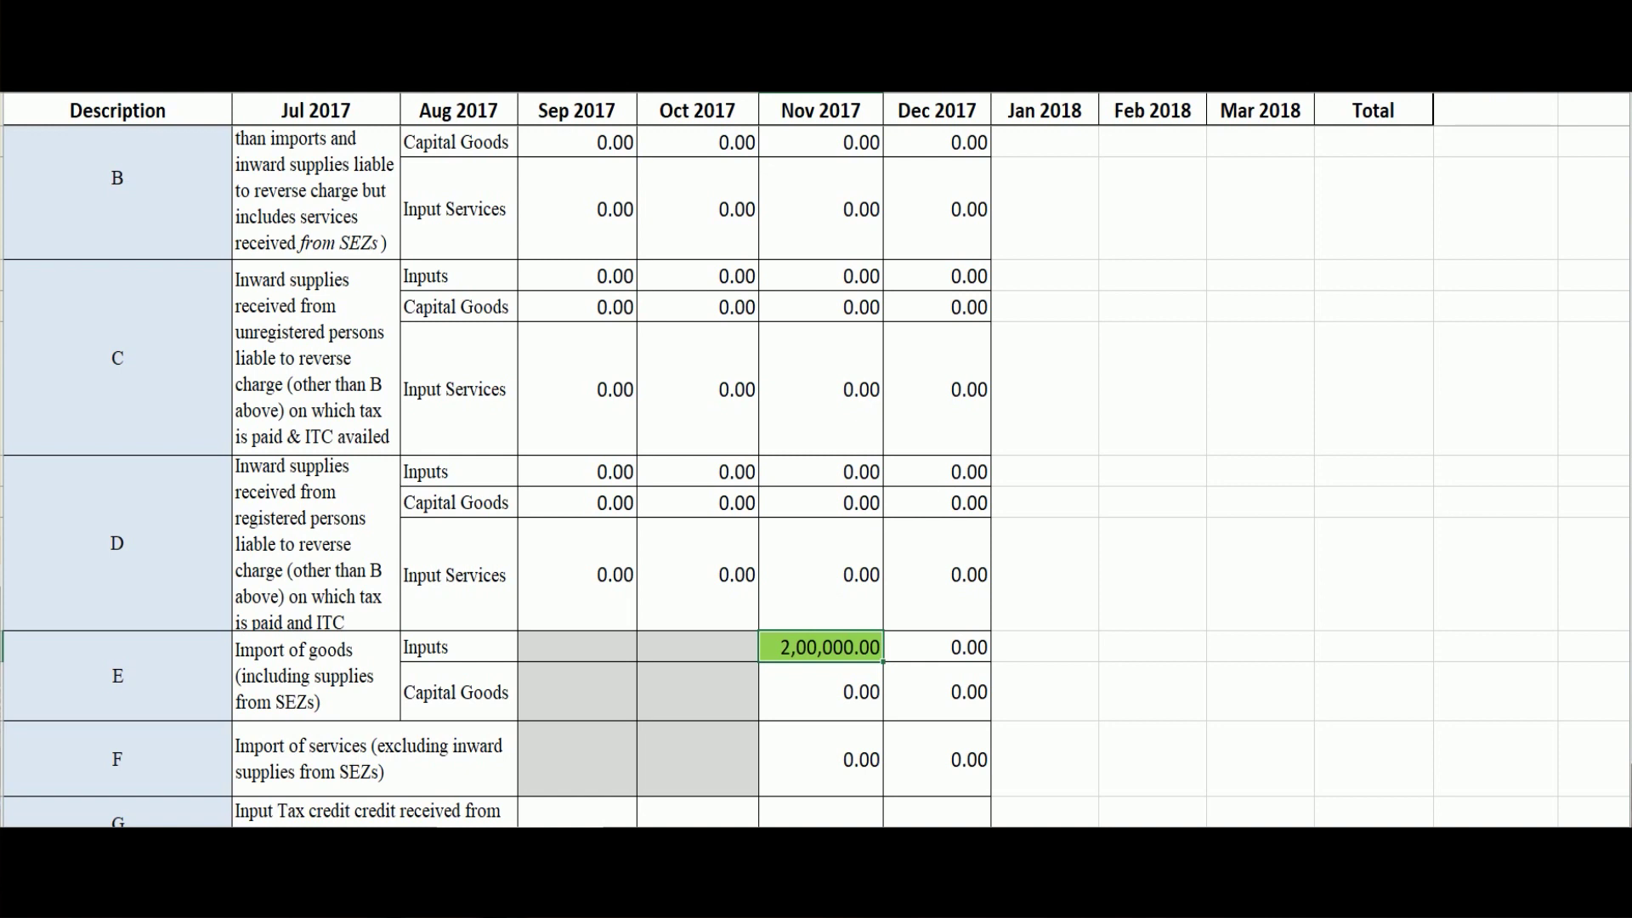
pyautogui.click(821, 759)
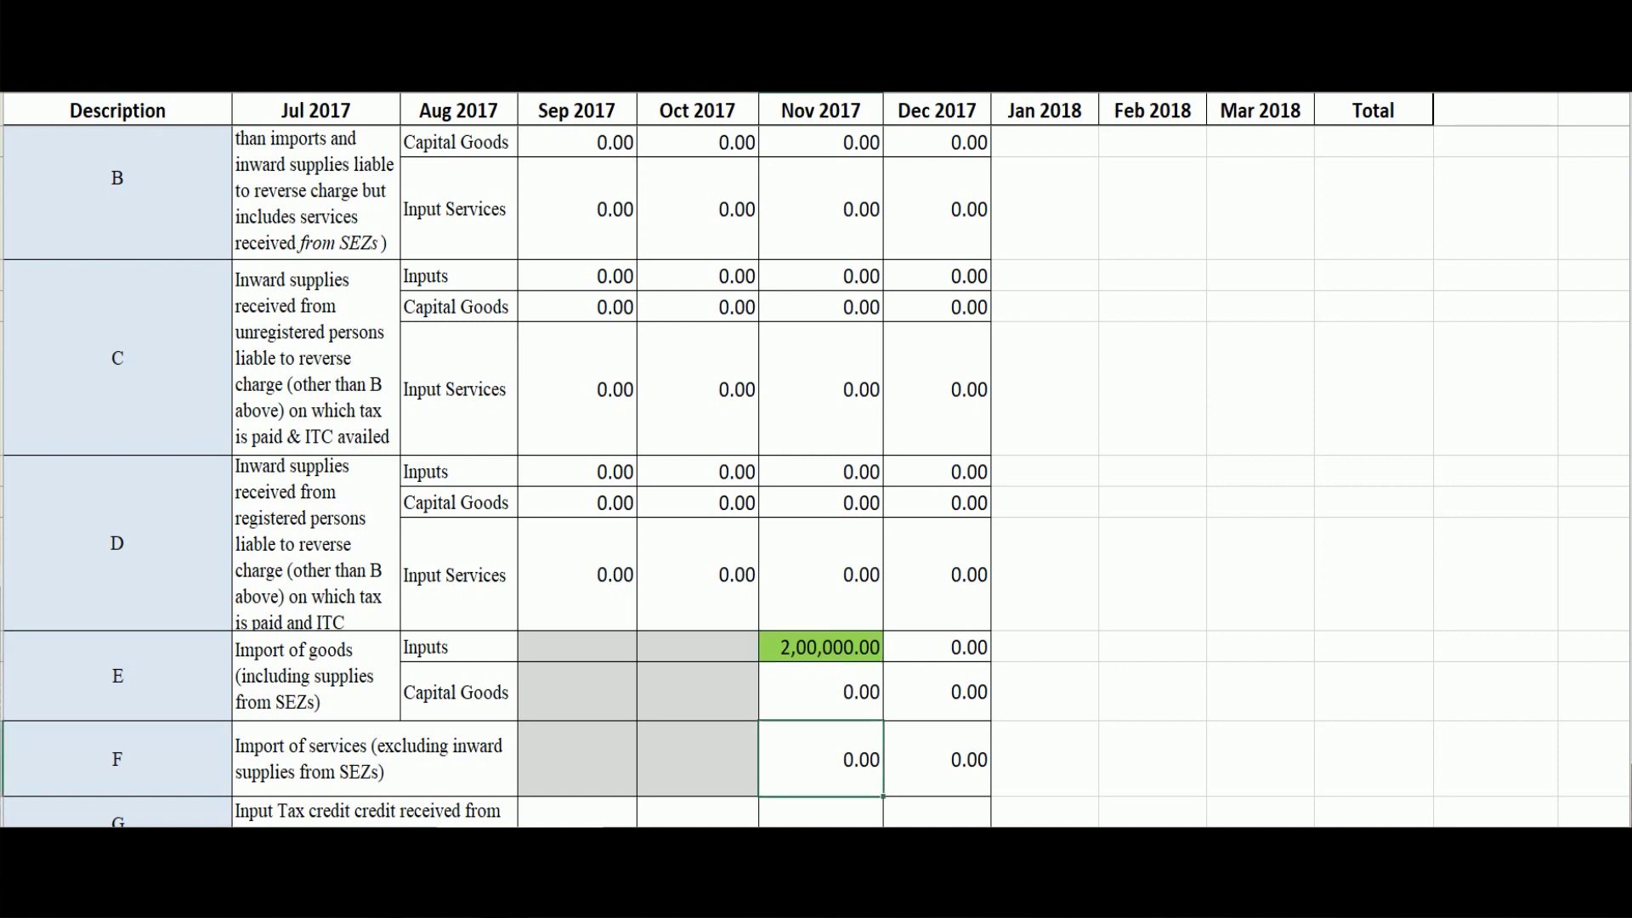
pyautogui.click(820, 647)
pyautogui.scroll(2, 816, 476)
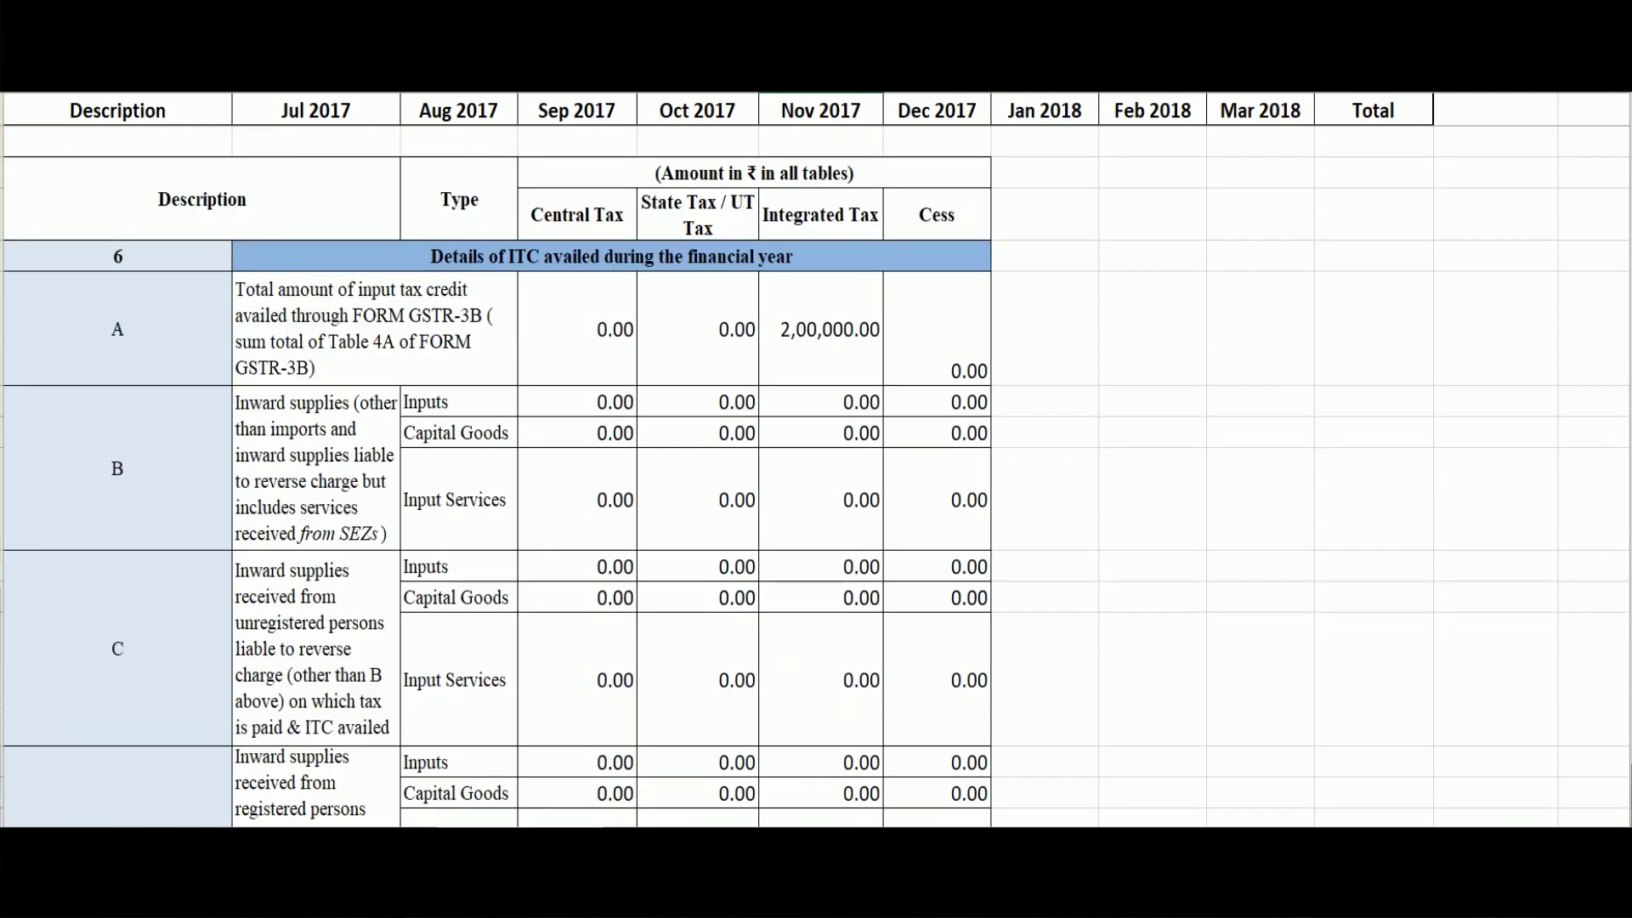
pyautogui.scroll(-3, 816, 476)
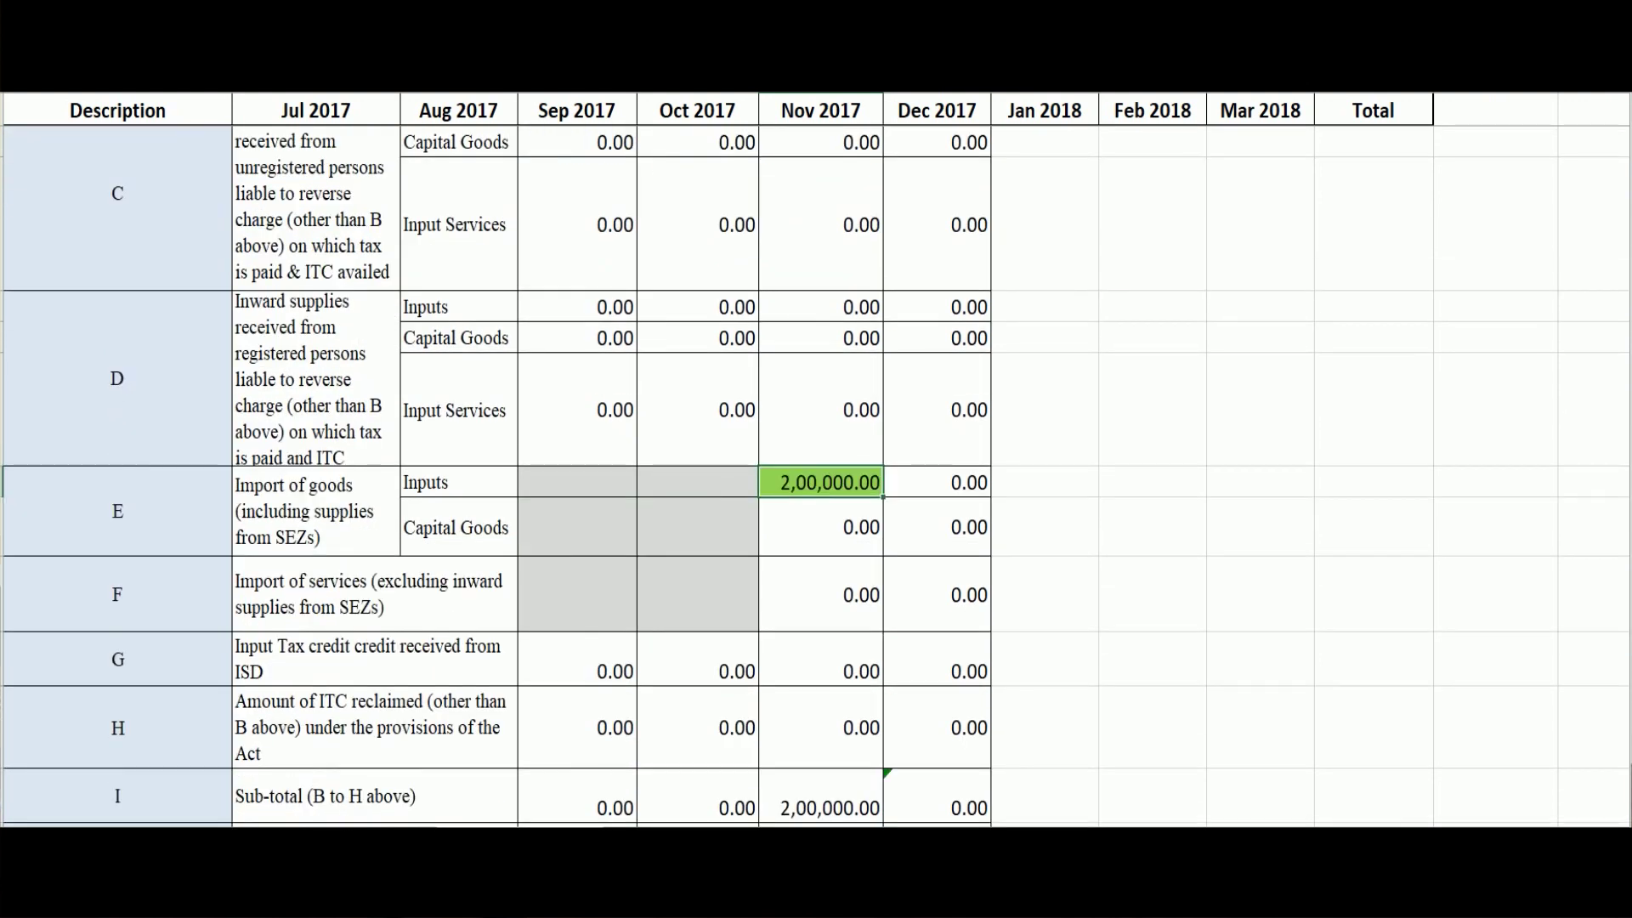
pyautogui.scroll(-3, 816, 459)
pyautogui.scroll(2, 817, 459)
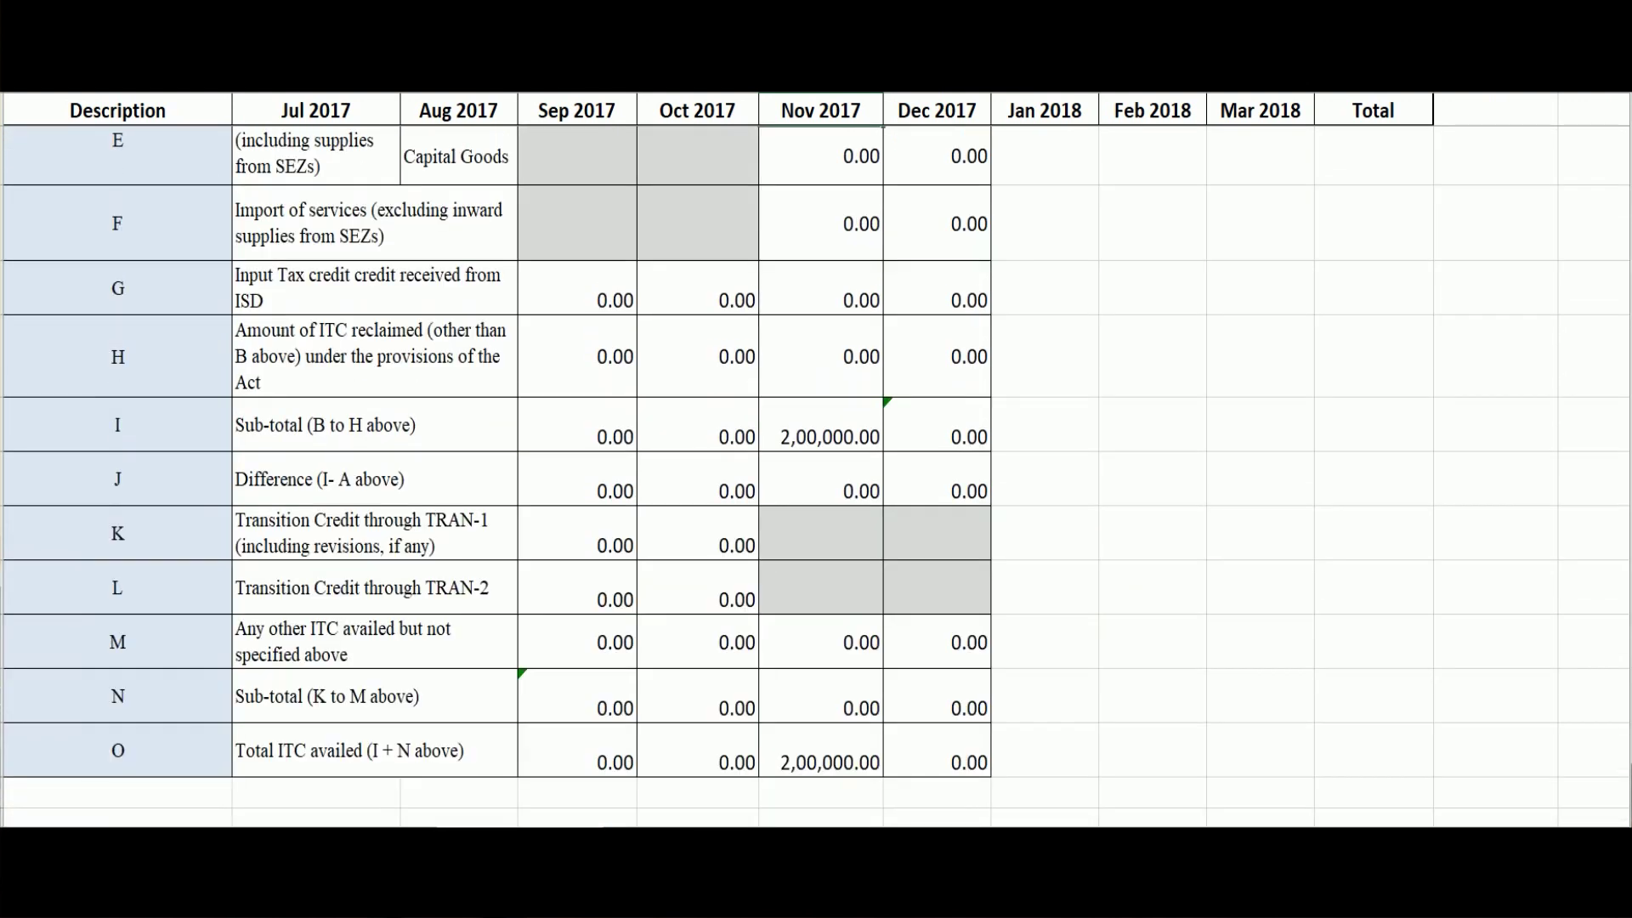
pyautogui.scroll(5, 816, 459)
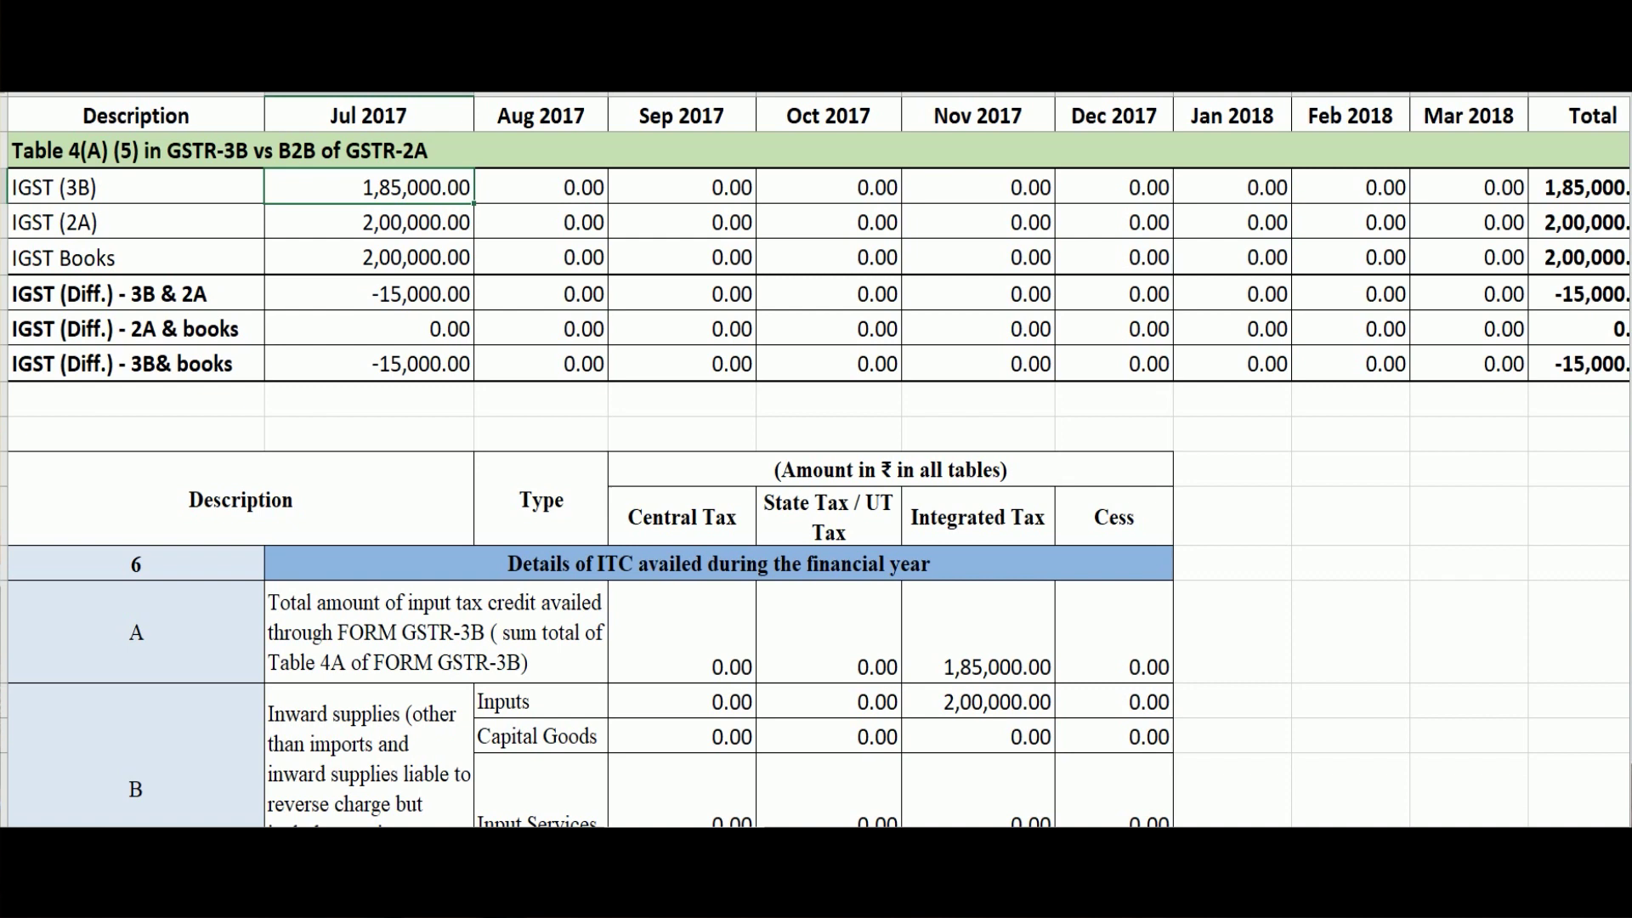
pyautogui.click(369, 222)
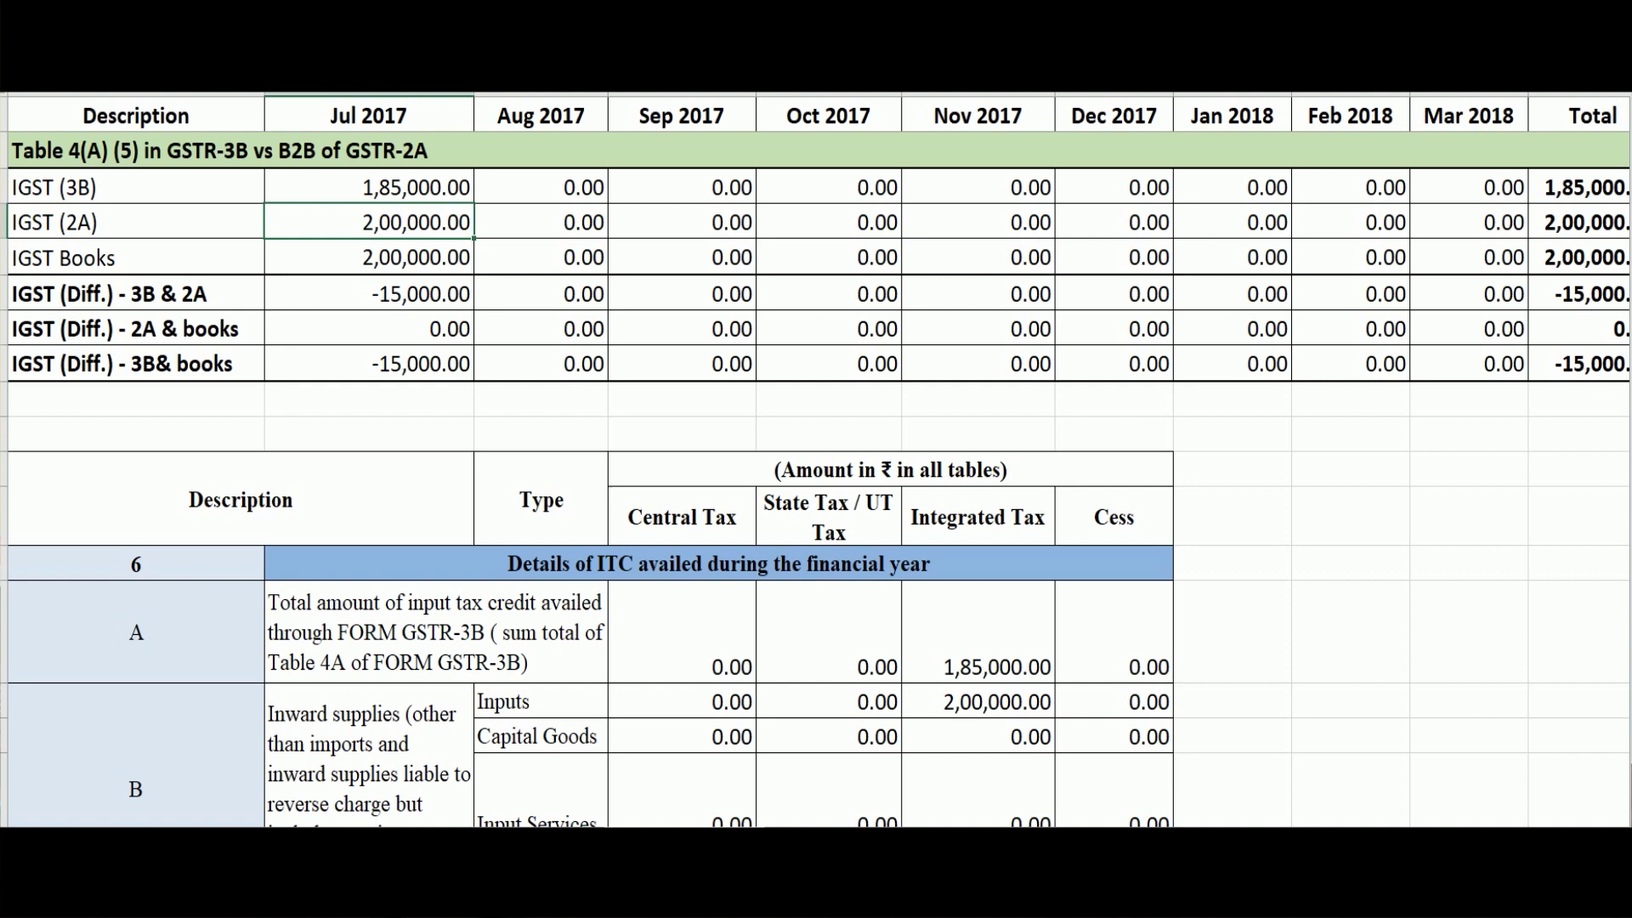
pyautogui.scroll(-2, 816, 476)
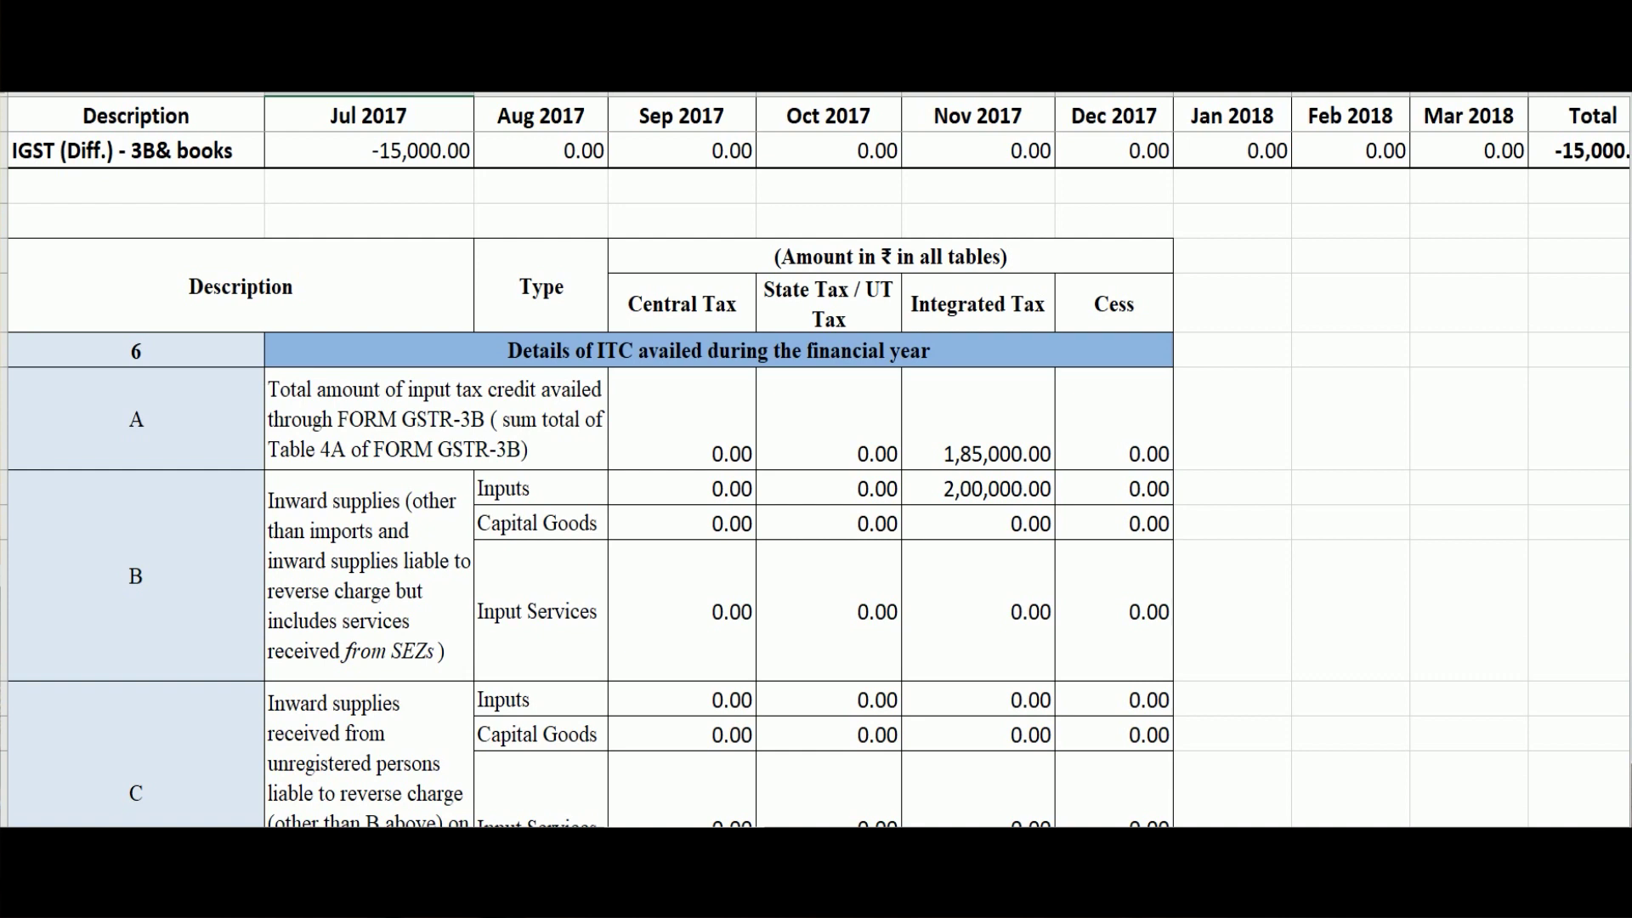
pyautogui.scroll(-5, 816, 476)
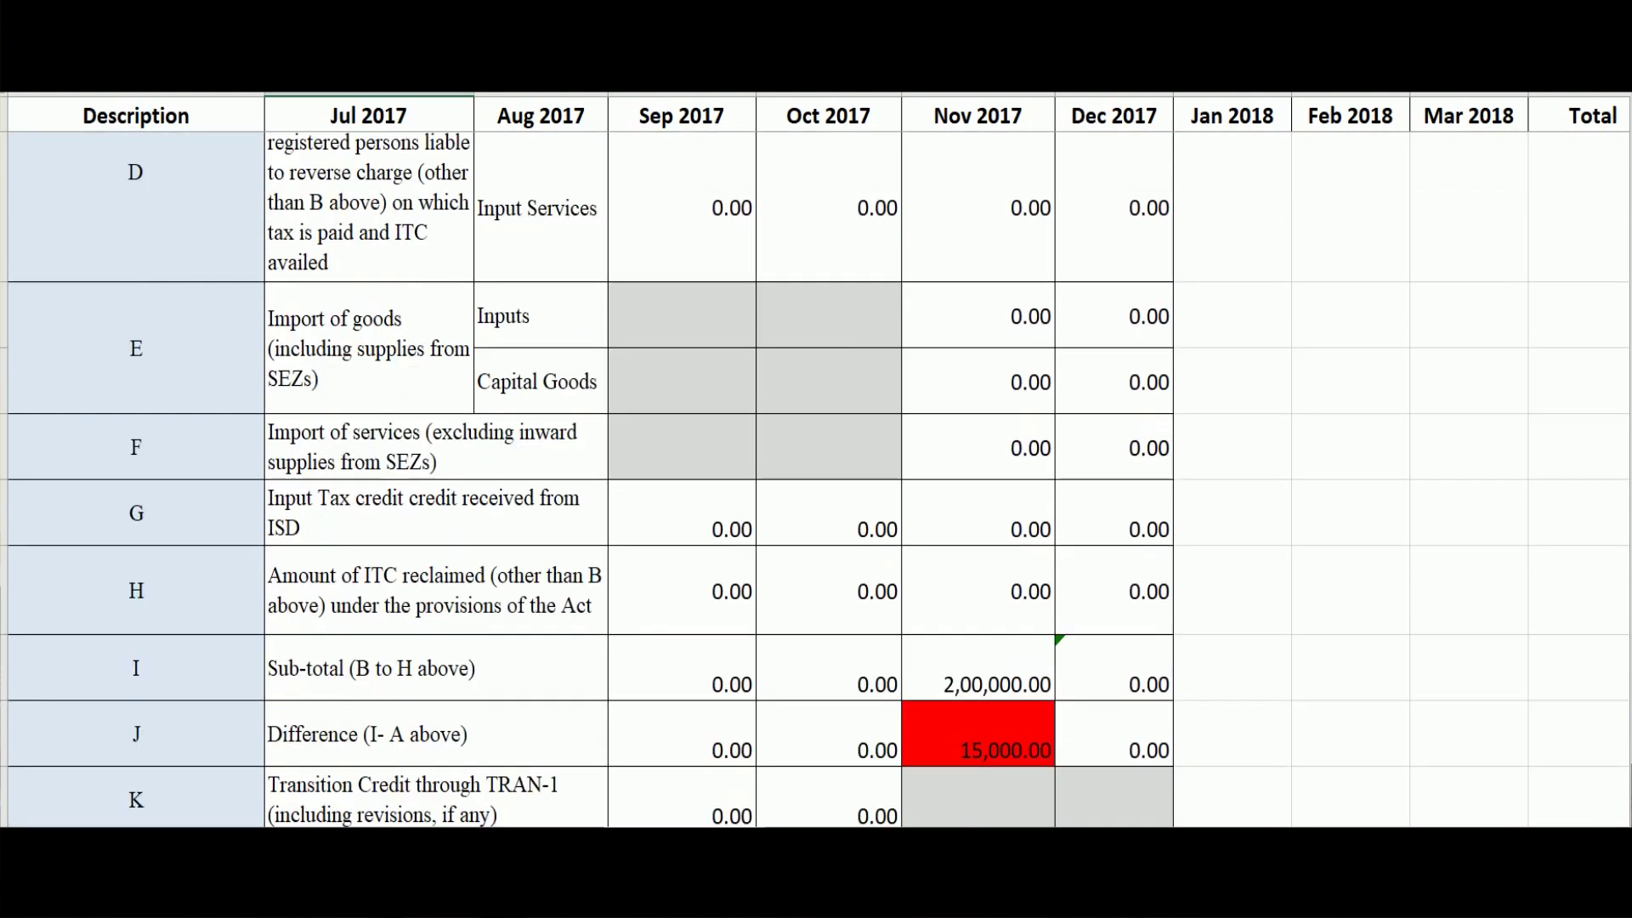
pyautogui.scroll(-3, 817, 476)
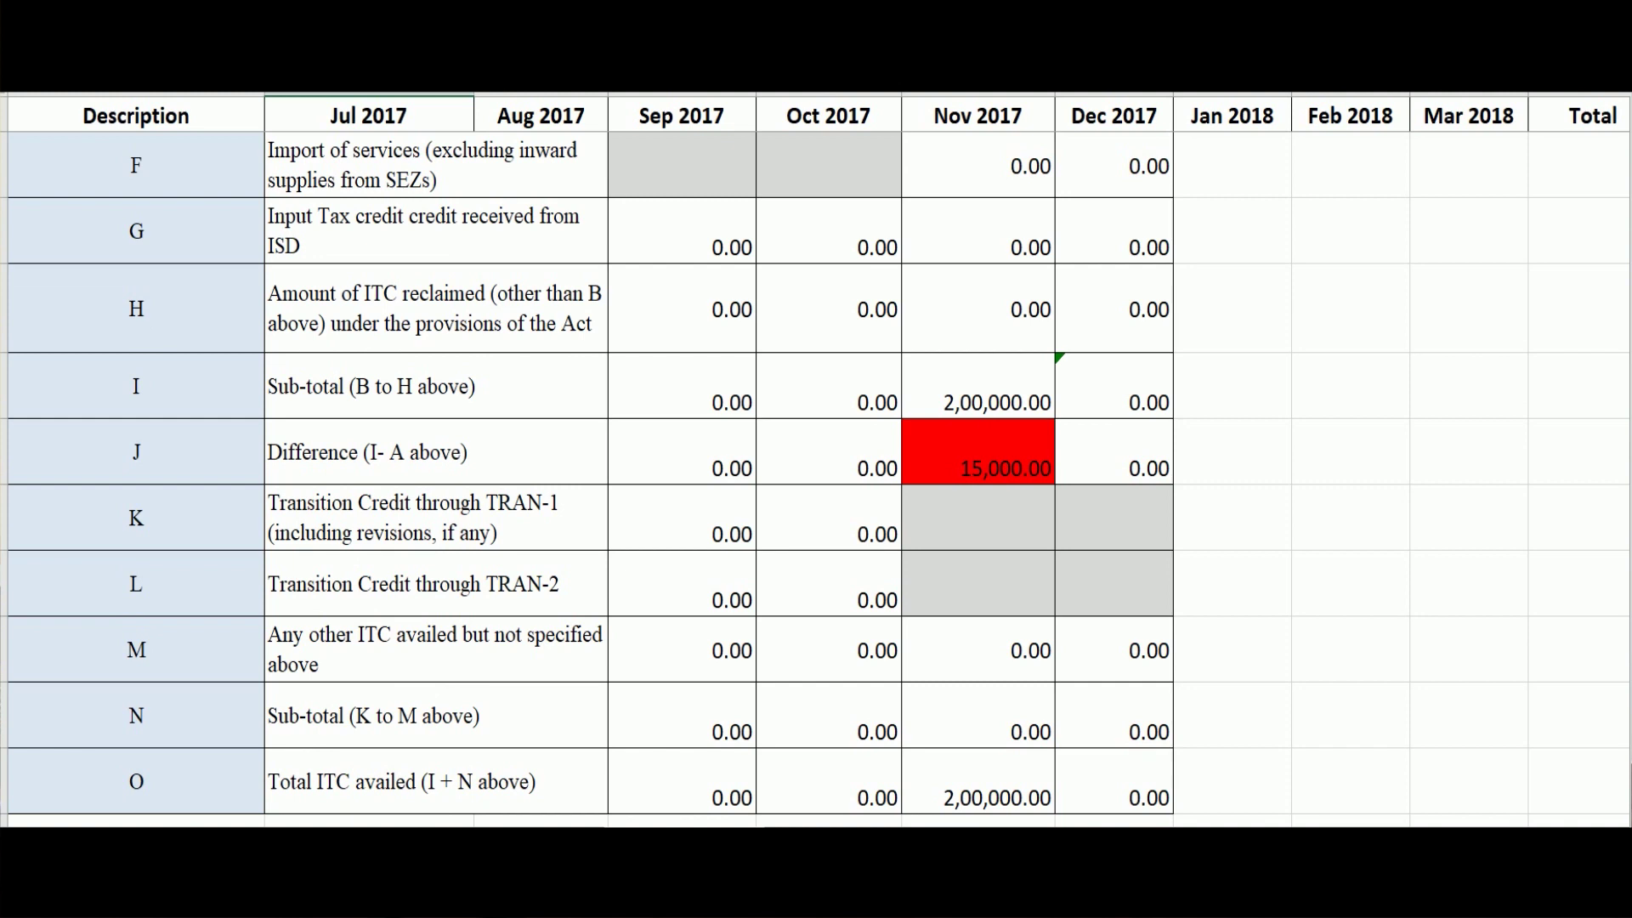
pyautogui.scroll(8, 816, 476)
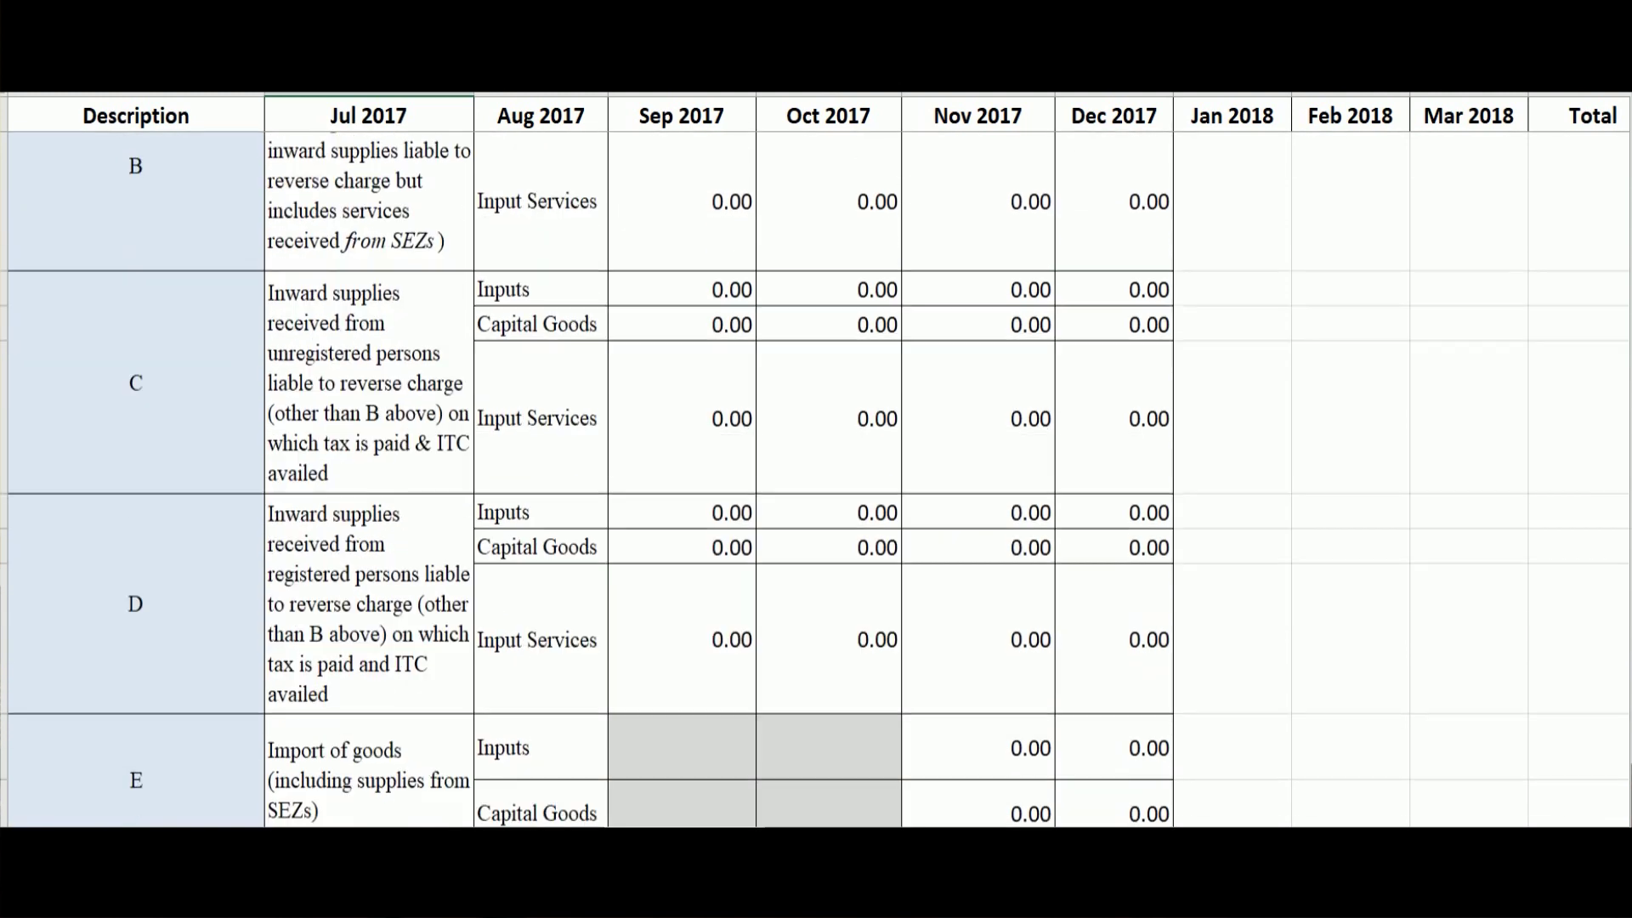
pyautogui.click(978, 381)
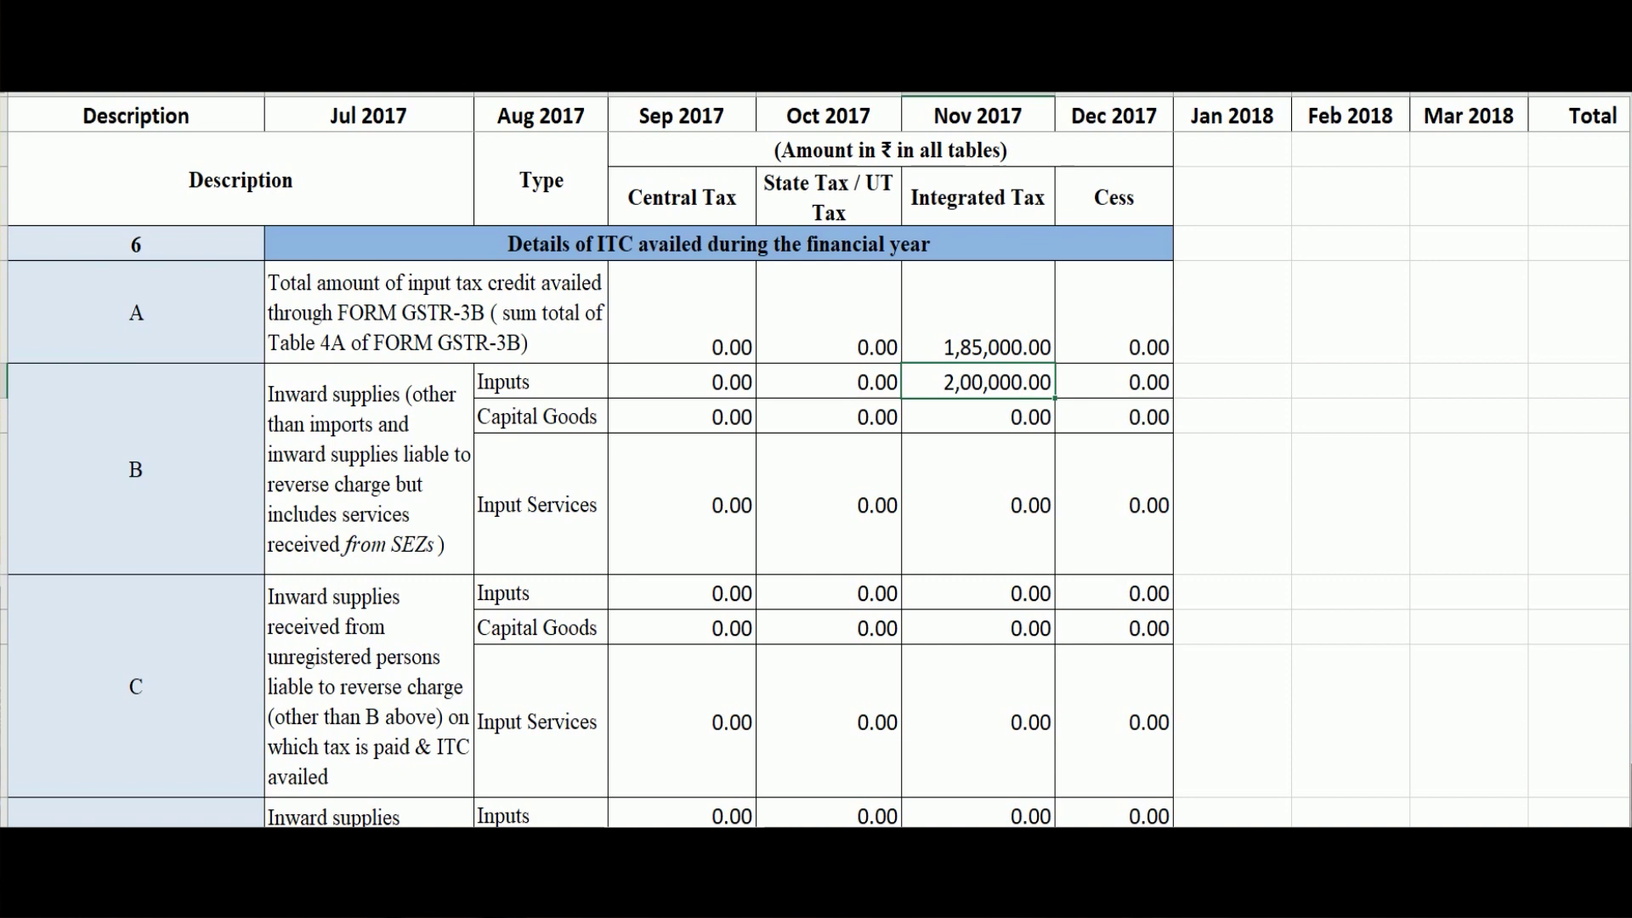
pyautogui.scroll(-10, 816, 476)
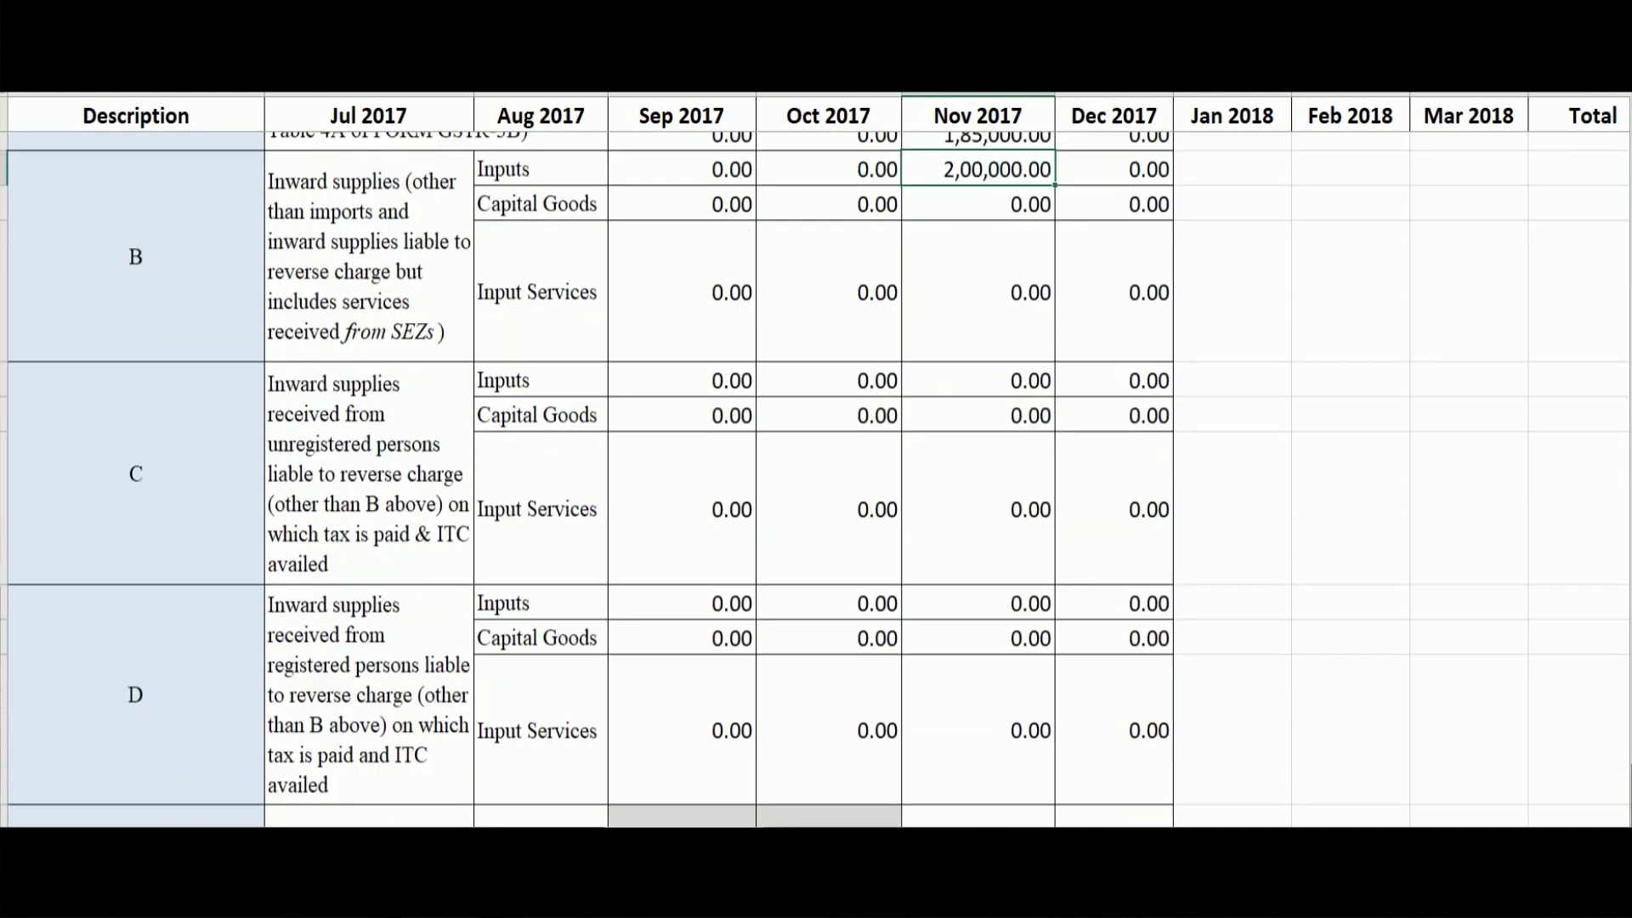
pyautogui.click(829, 524)
pyautogui.click(829, 583)
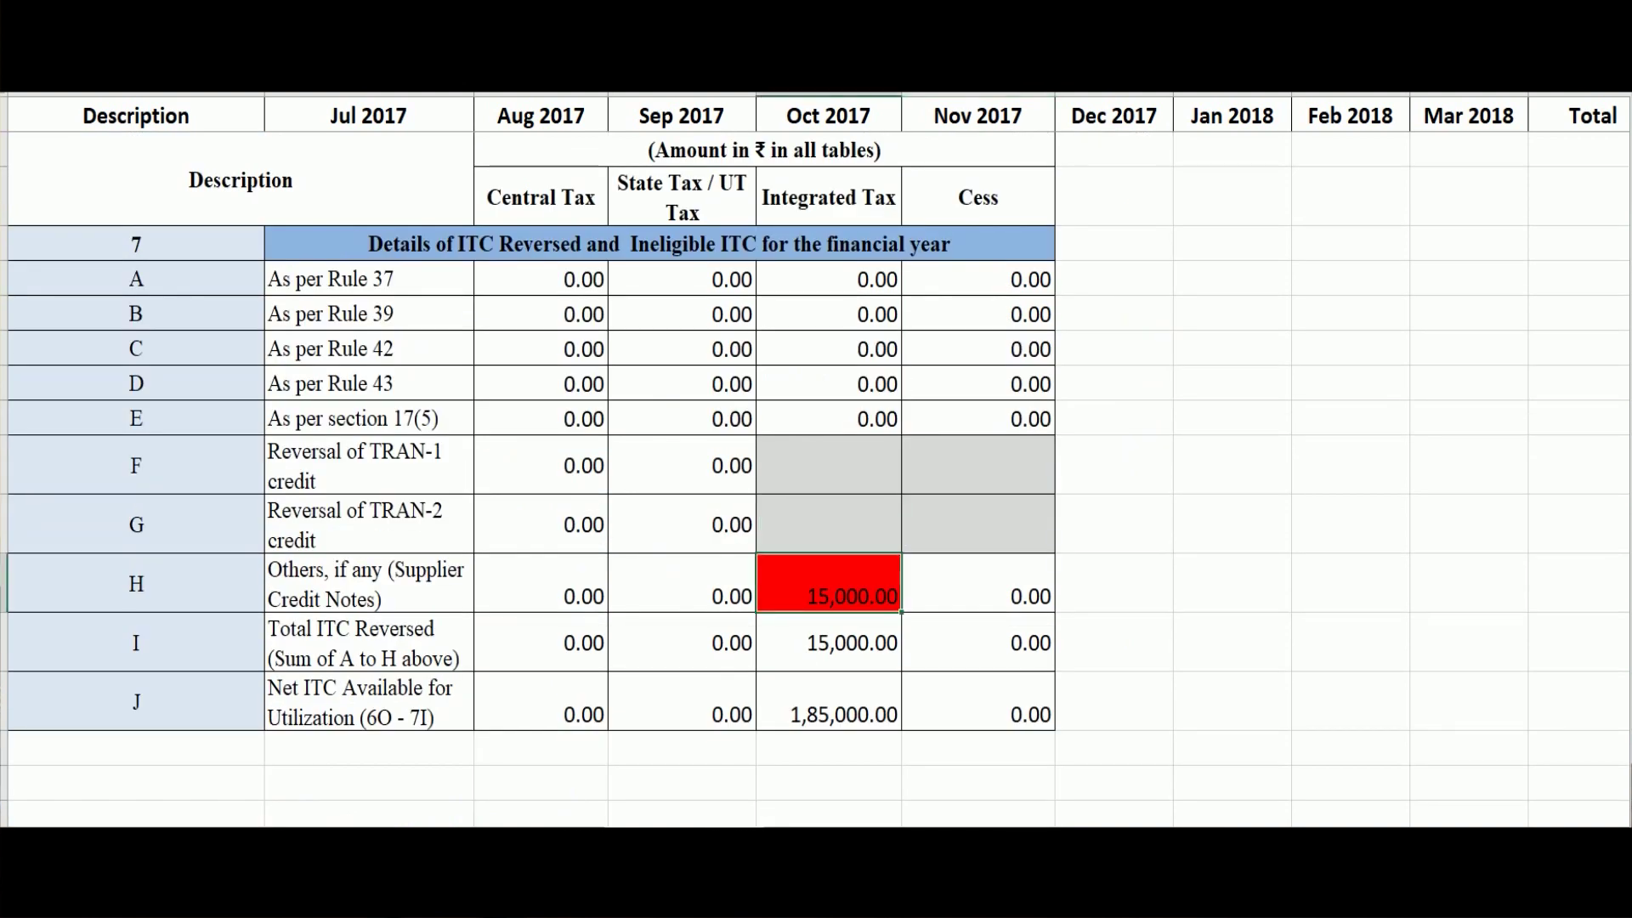
pyautogui.scroll(15, 817, 476)
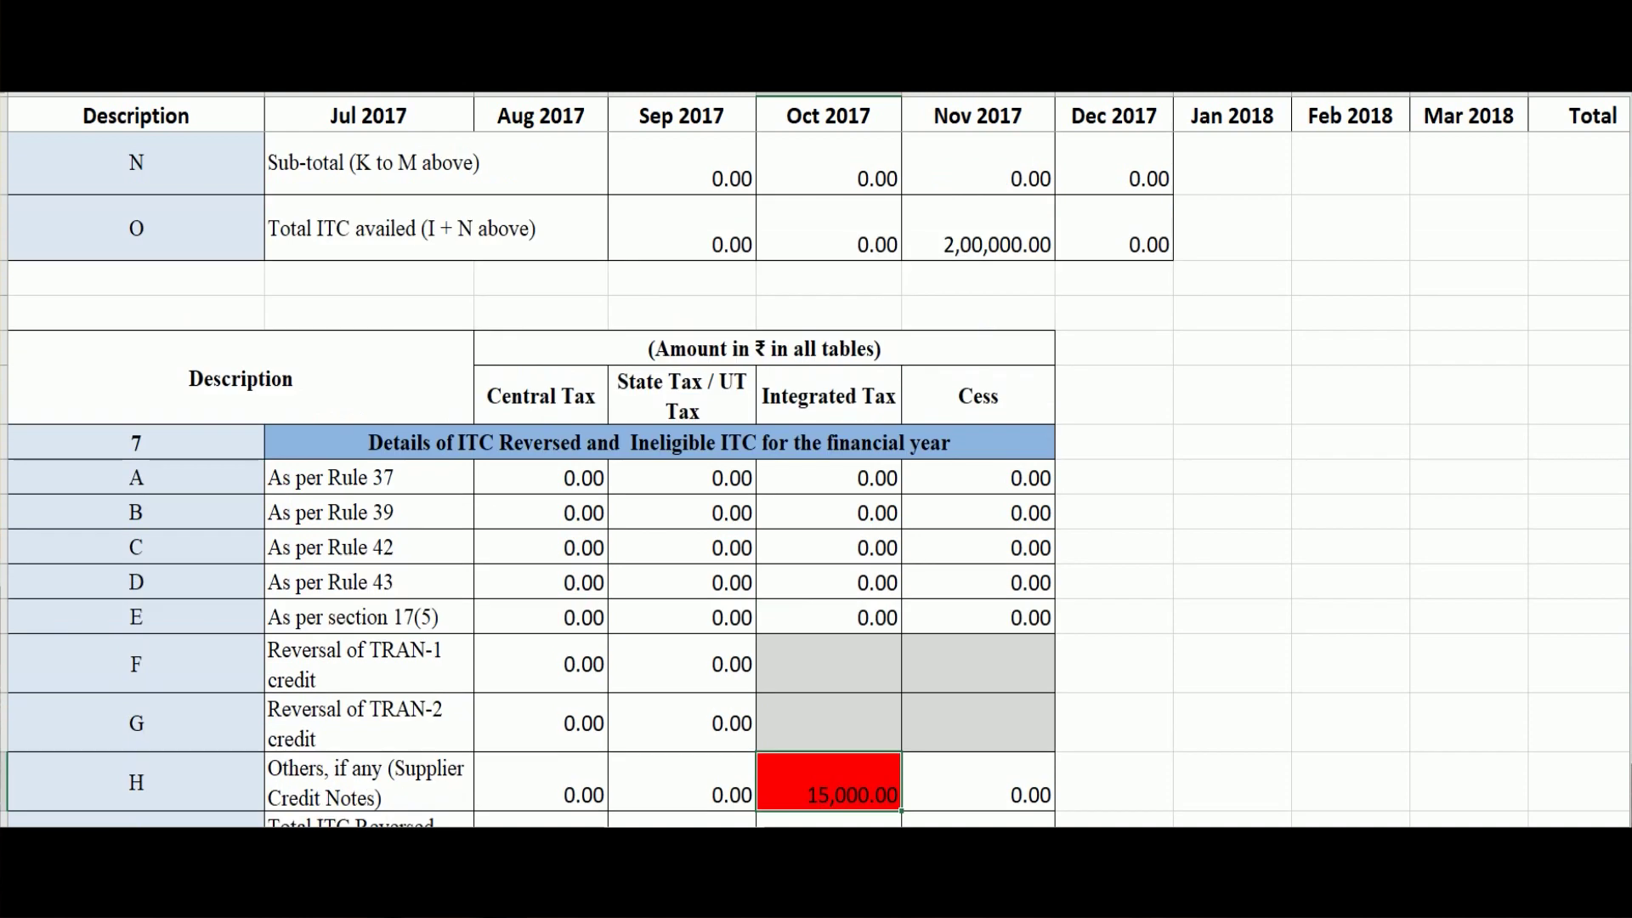
pyautogui.scroll(8, 816, 476)
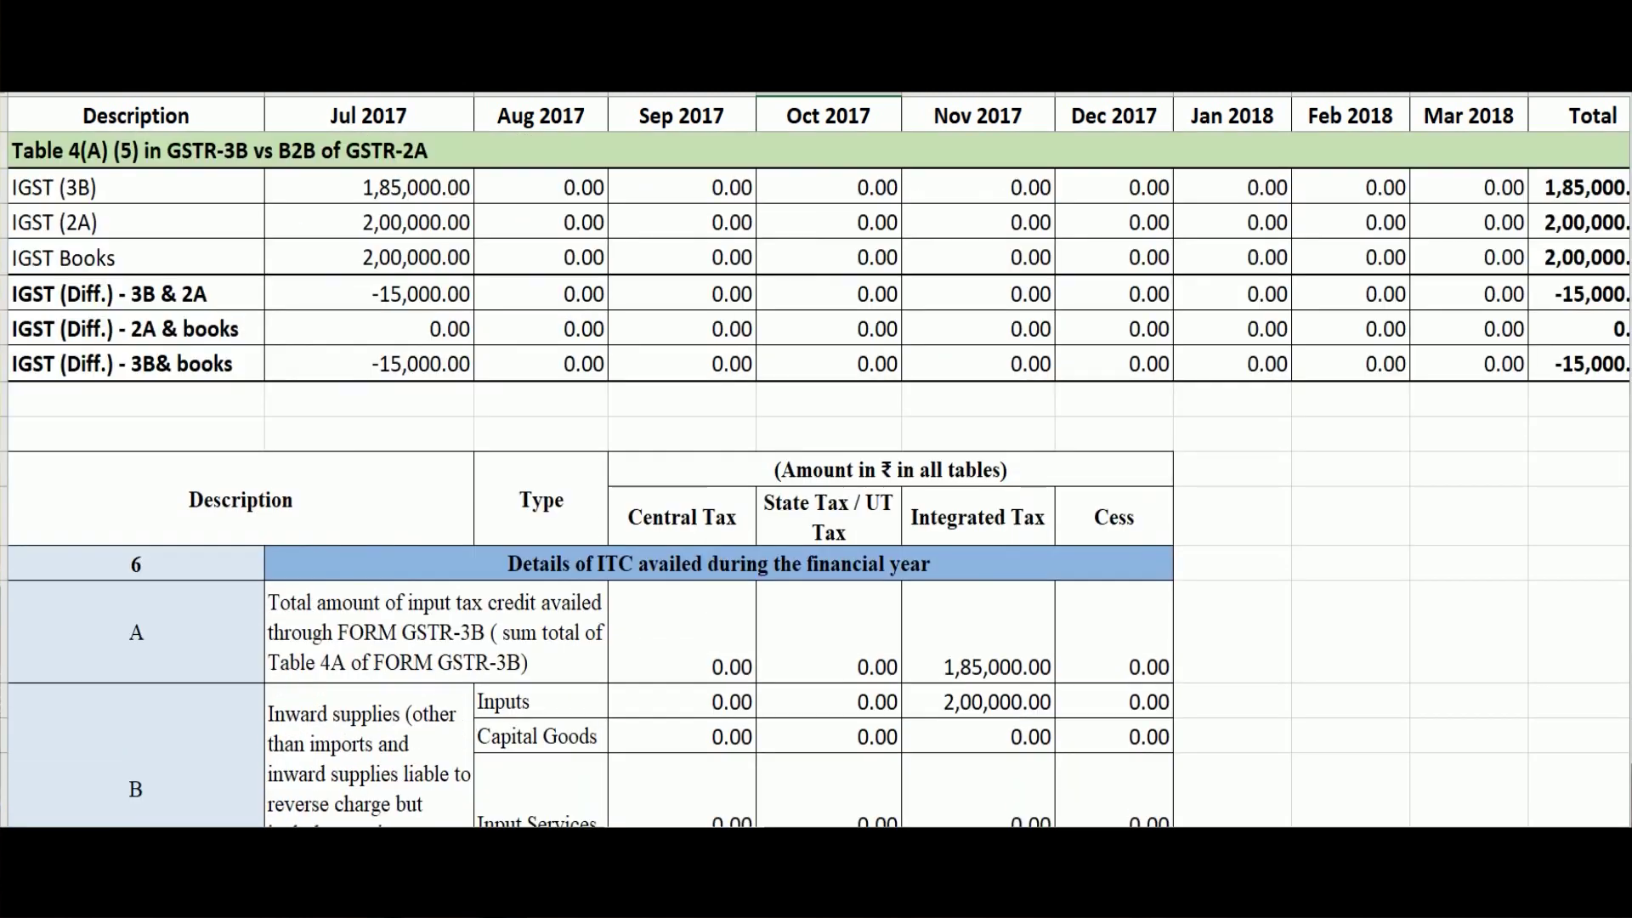